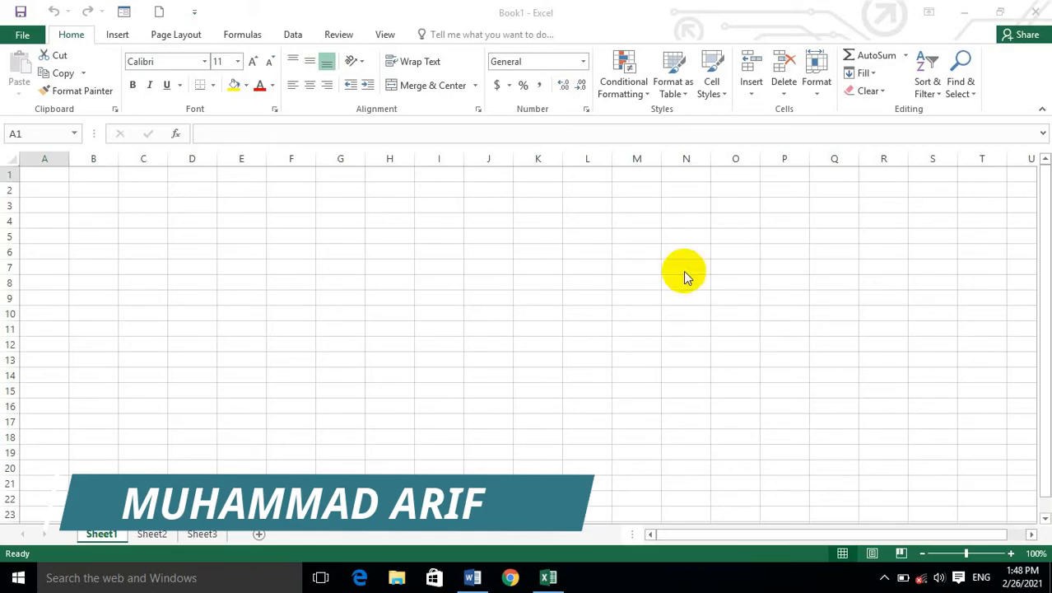
Increase the height of row 1 with the Row Height setting.
click(814, 87)
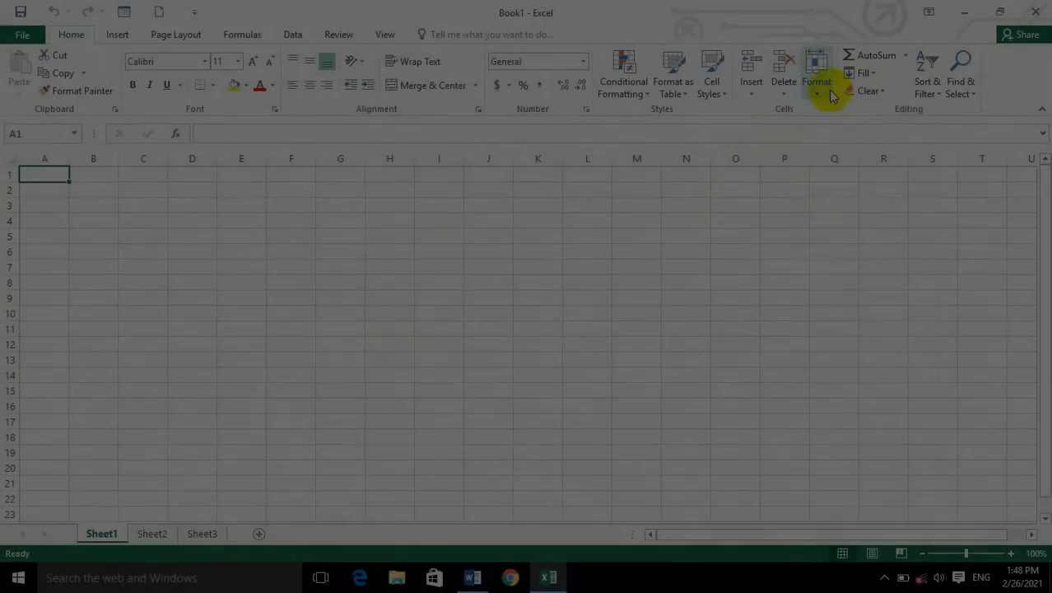
click(817, 82)
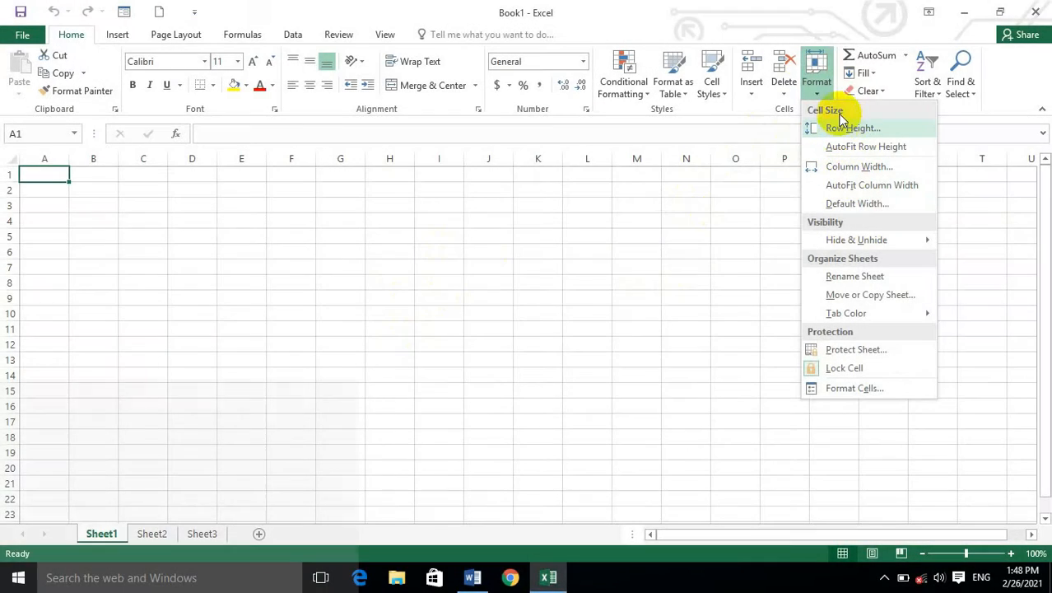
mouse_move(829, 233)
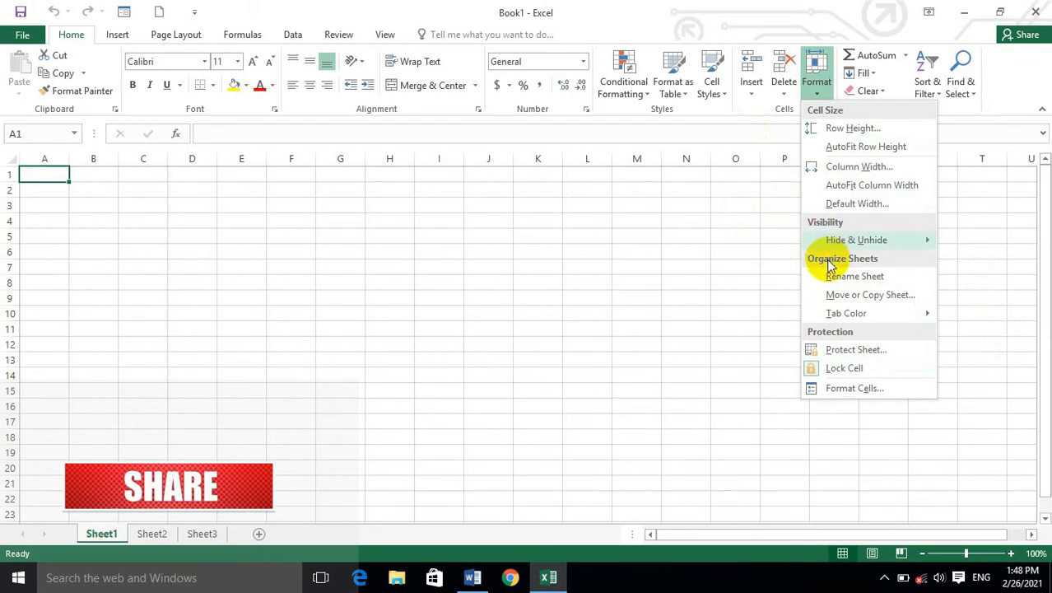
click(863, 130)
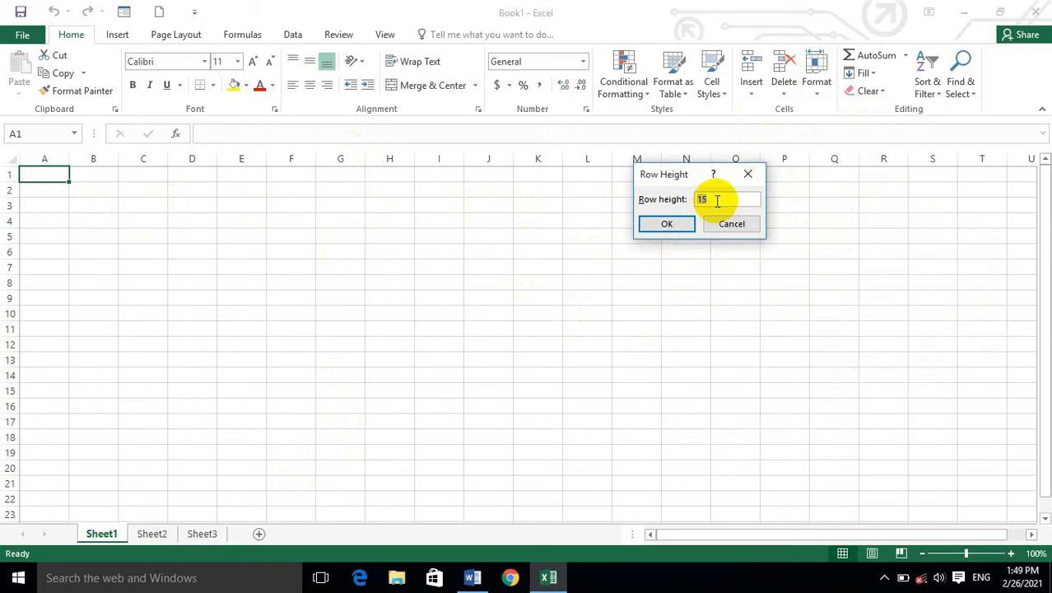
text(0)
click(679, 223)
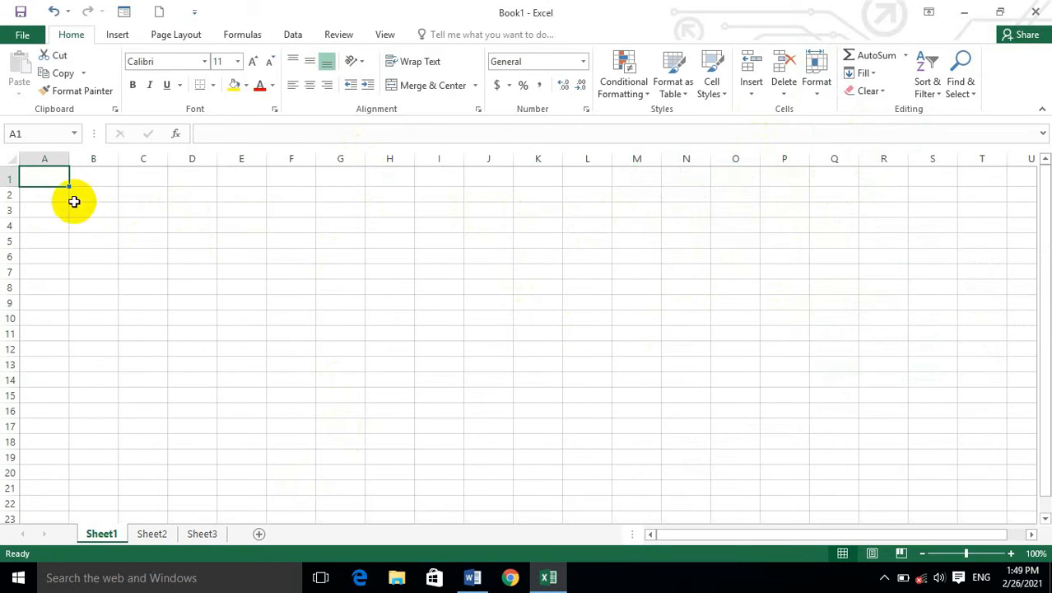
Set the height of row 1 to 30.
ctrl+scroll(66, 191, up, 8)
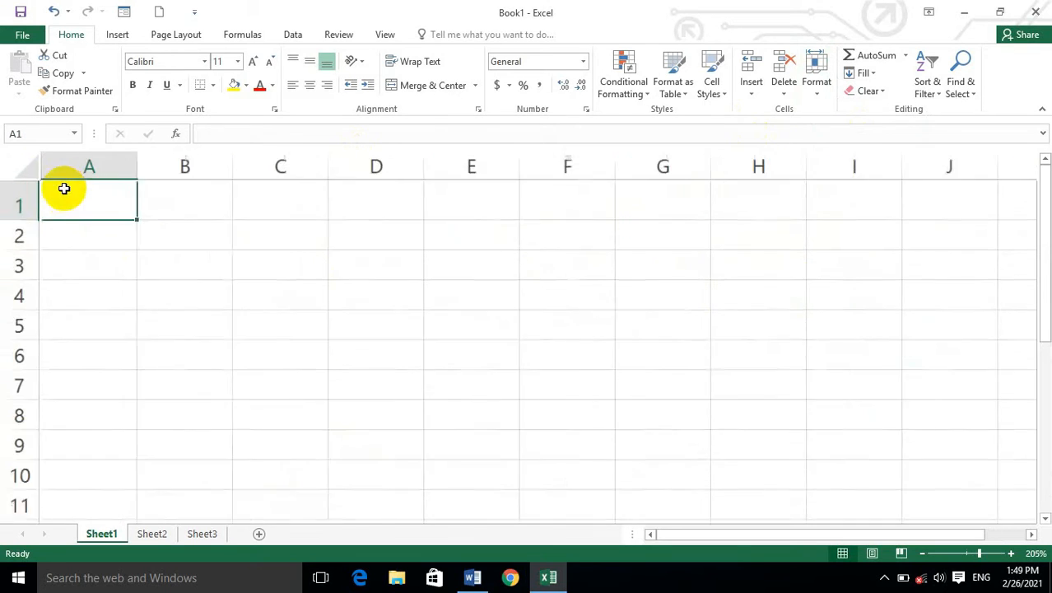
click(815, 83)
click(858, 129)
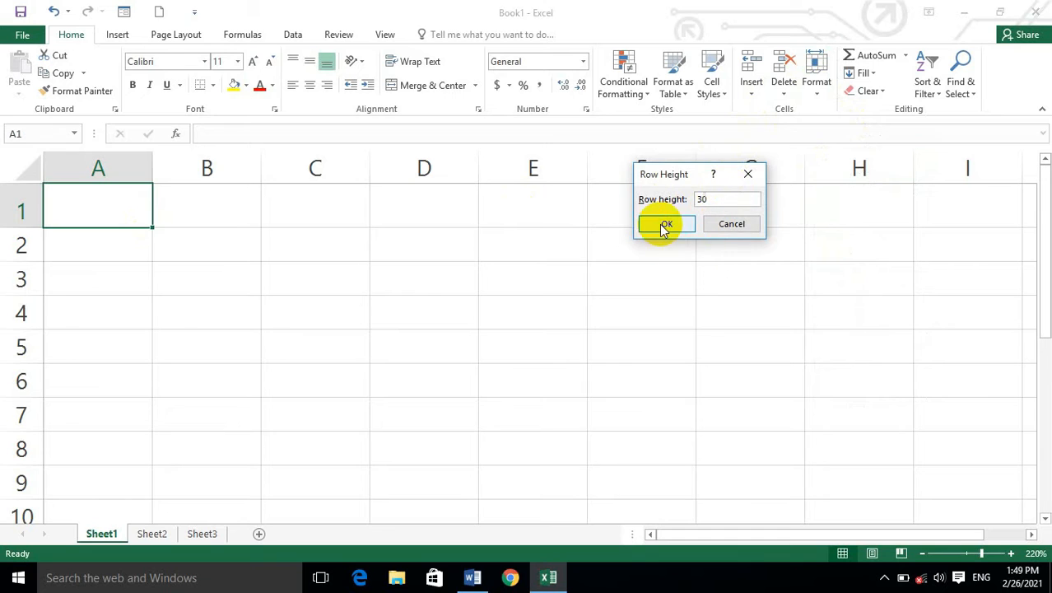
click(665, 224)
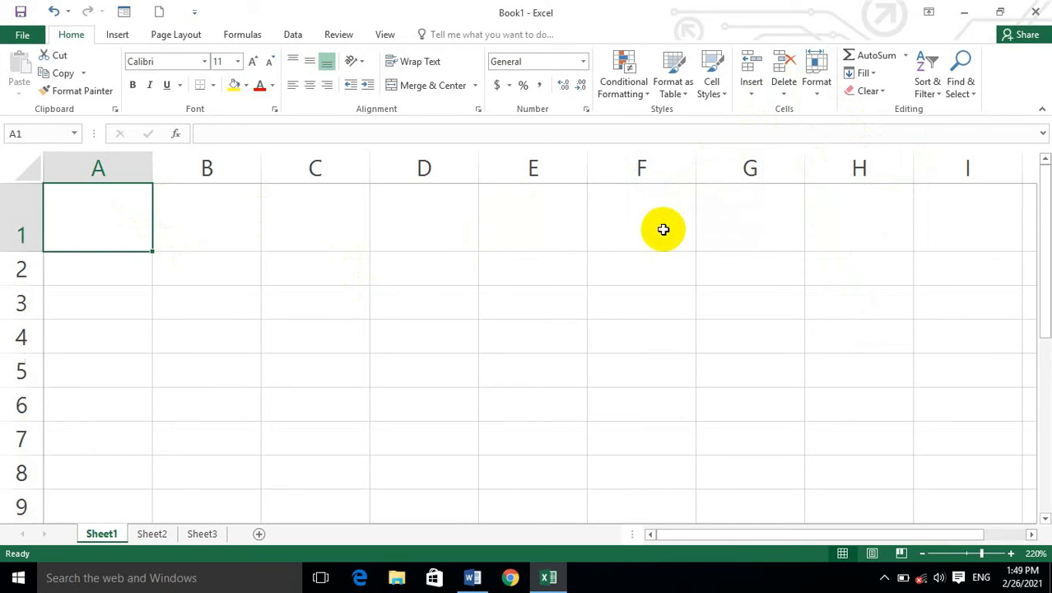
AutoFit the height of row 1 with cell A1 selected.
scroll(669, 232, down, 5)
drag(137, 229, 210, 247)
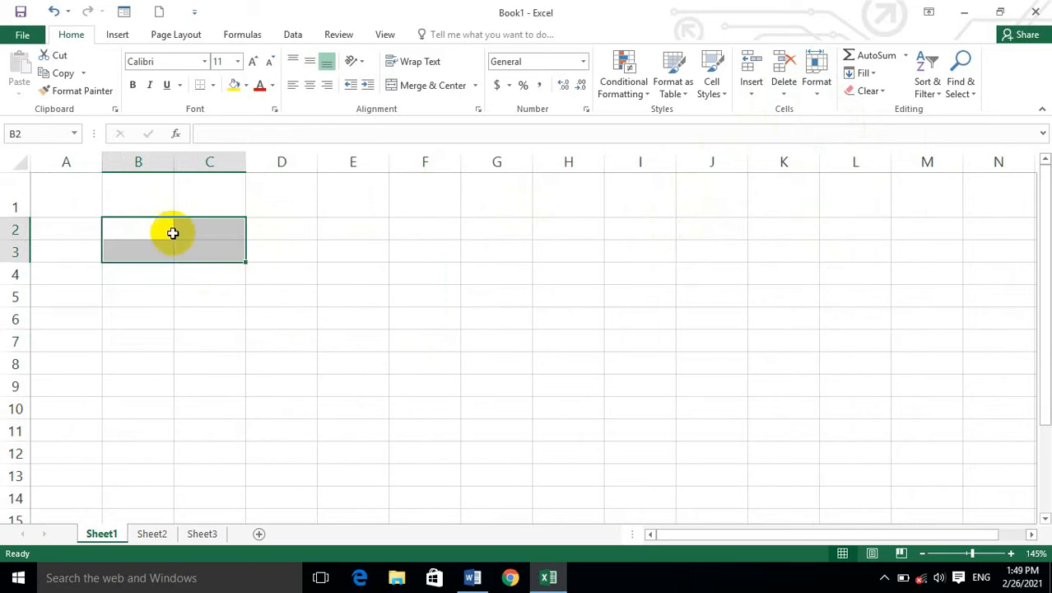
click(95, 194)
click(811, 80)
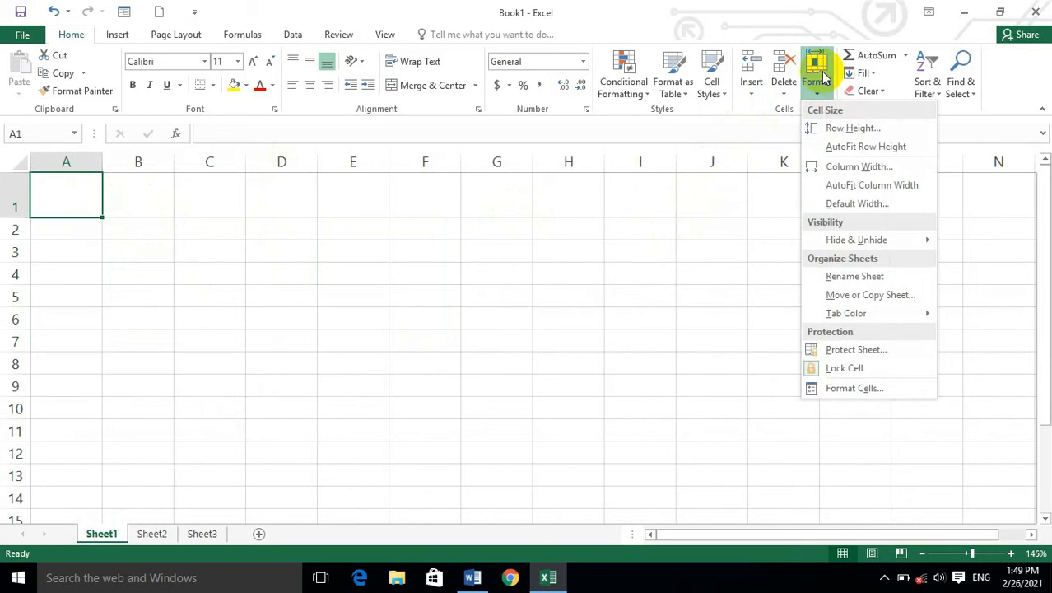
click(839, 145)
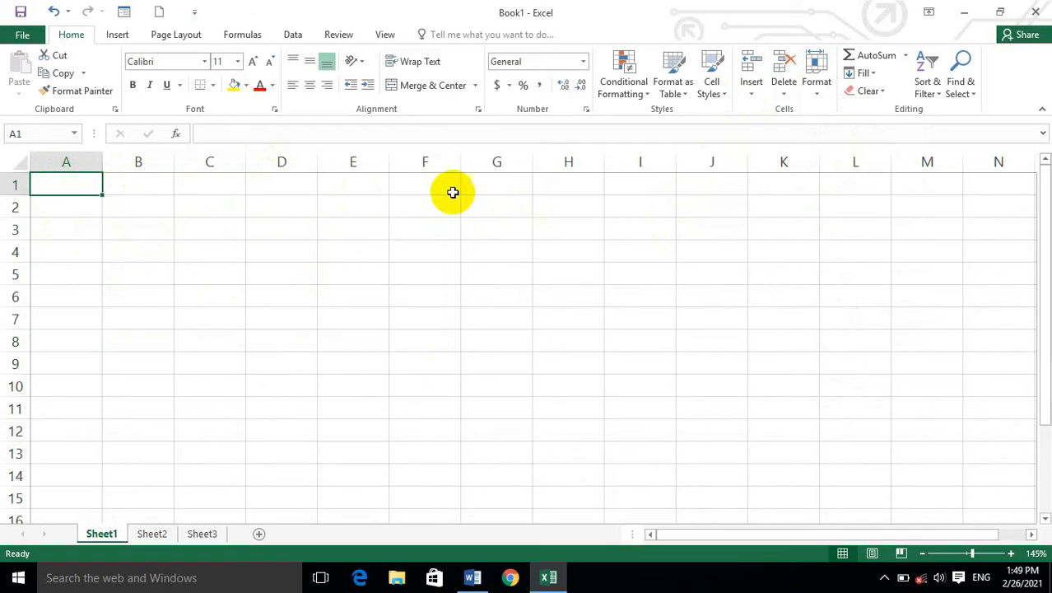
Set the width of column A to 10 and undo that change.
click(815, 86)
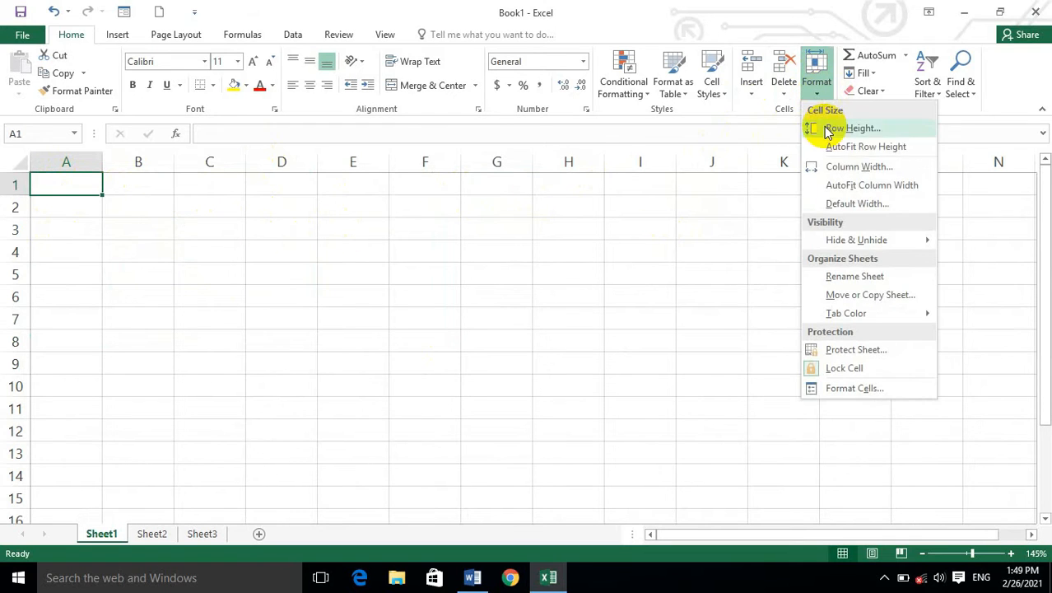
click(835, 170)
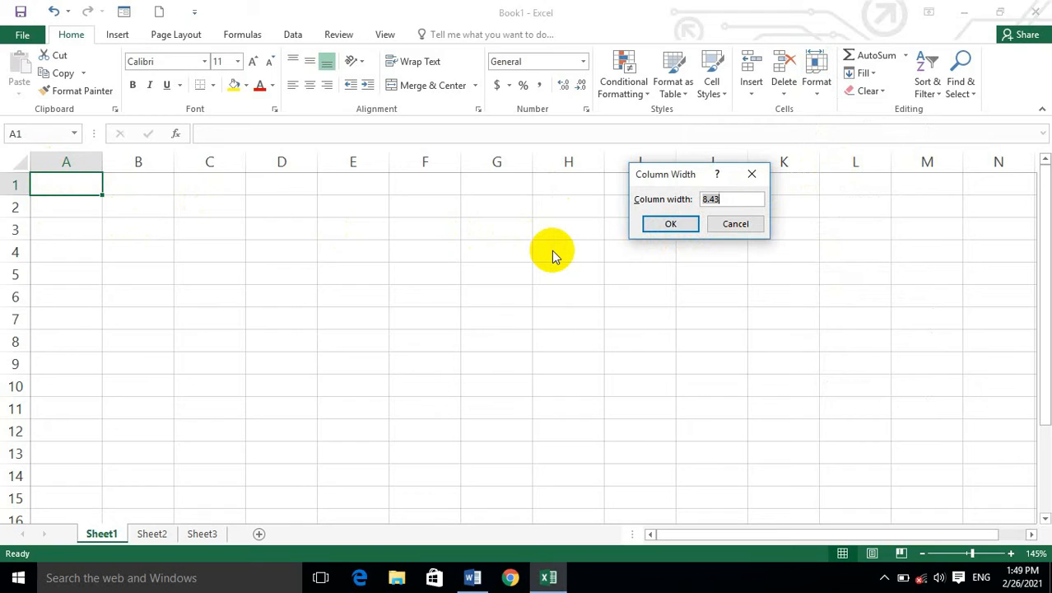
text(10)
click(667, 225)
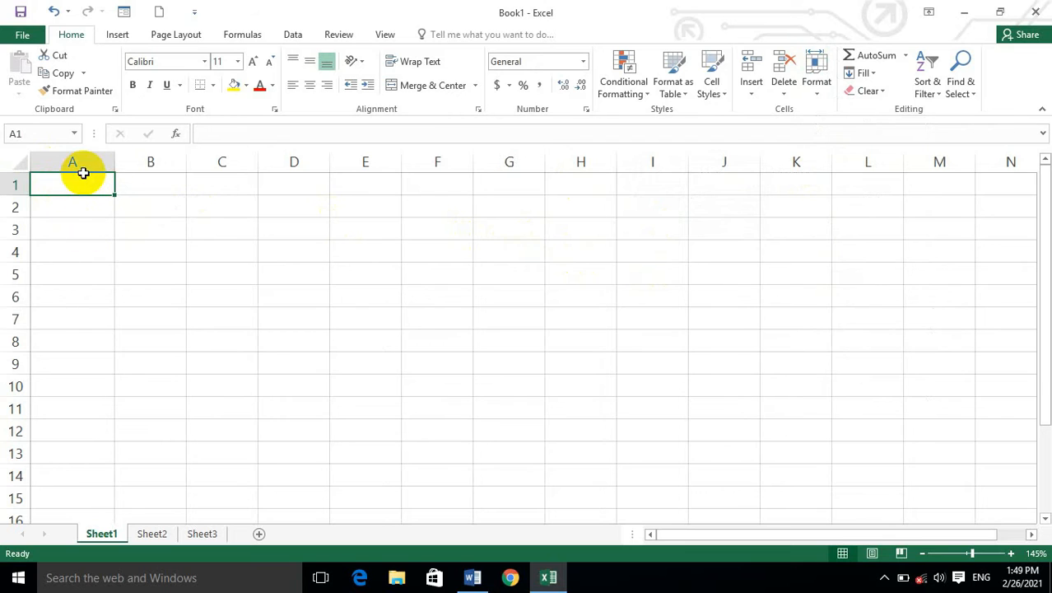
key(ctrl+z)
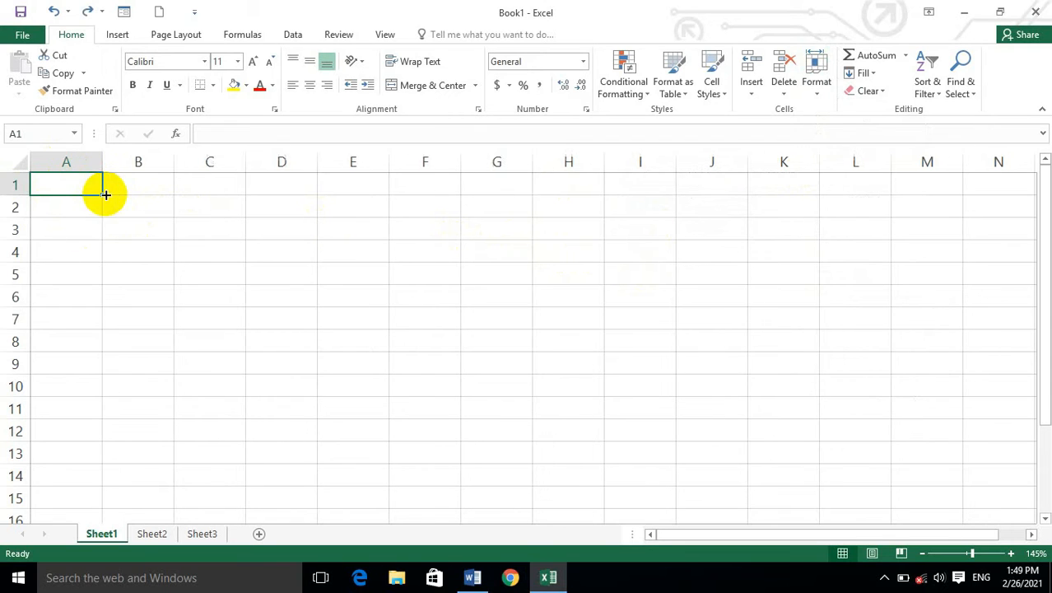
Set the sheet's standard column width to 3.
click(817, 74)
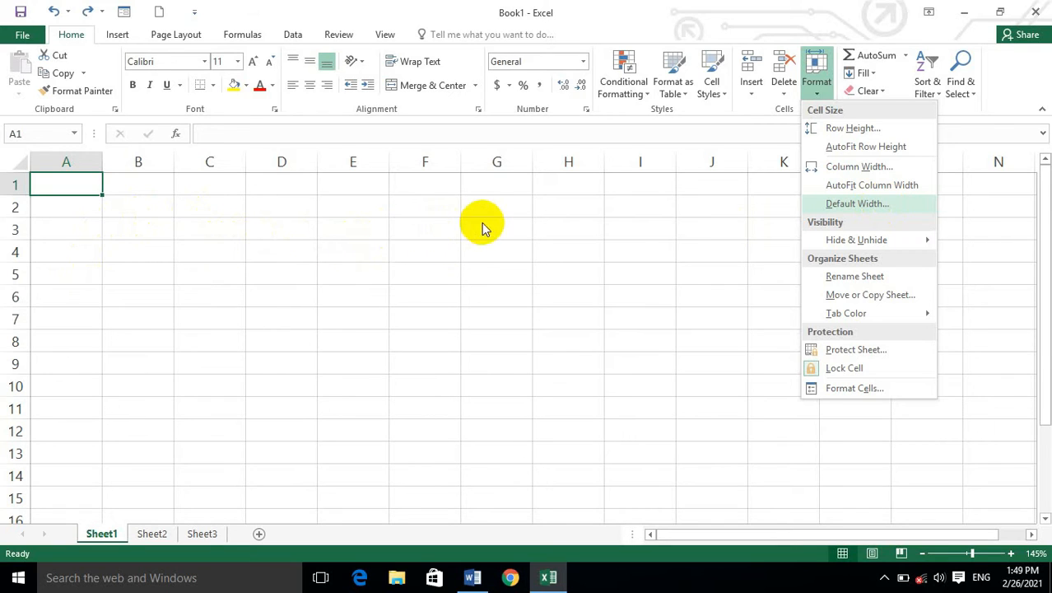
click(866, 206)
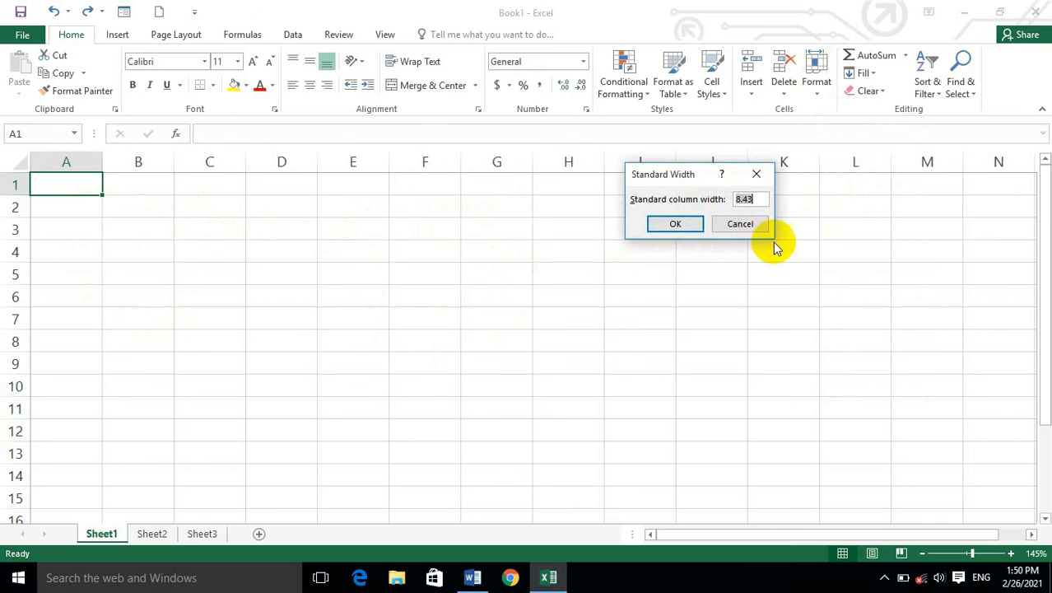
text(3)
click(666, 224)
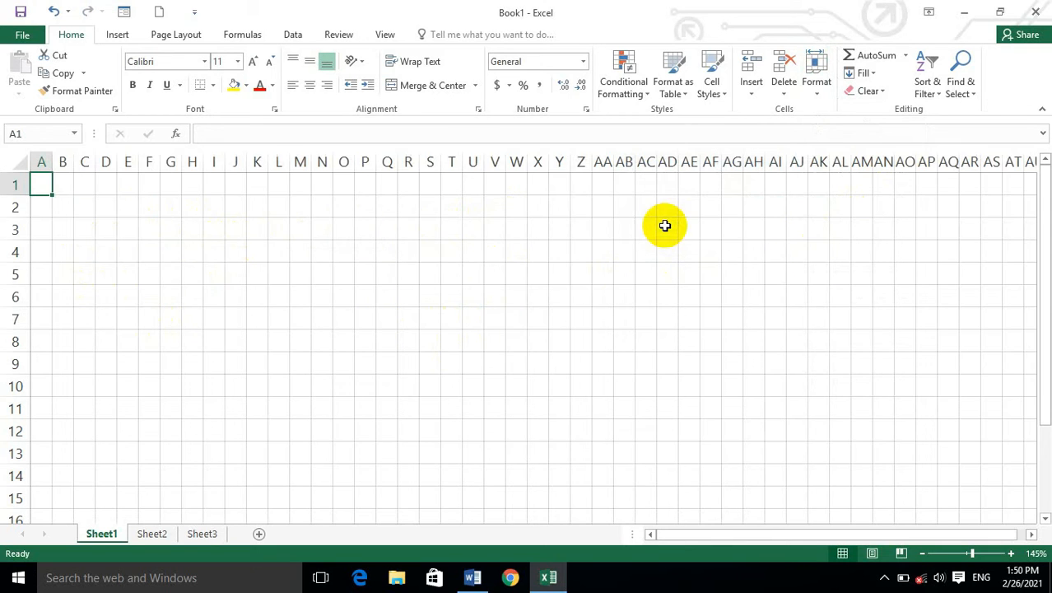
Enter 1 in cell G2 and 2 in cell H2 to start a number series.
scroll(394, 242, down, 3)
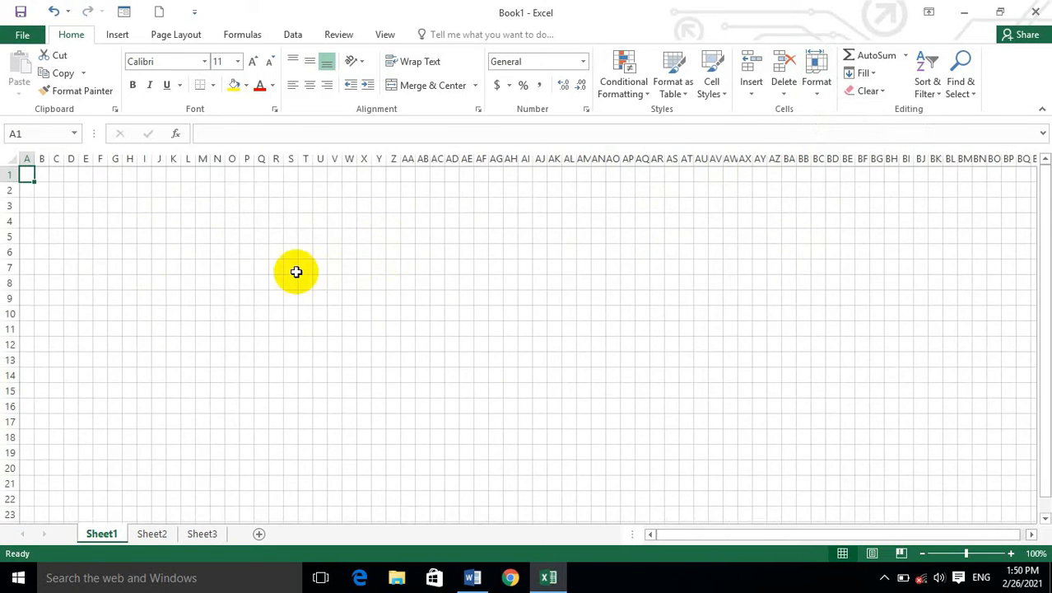
scroll(296, 272, up, 5)
click(206, 223)
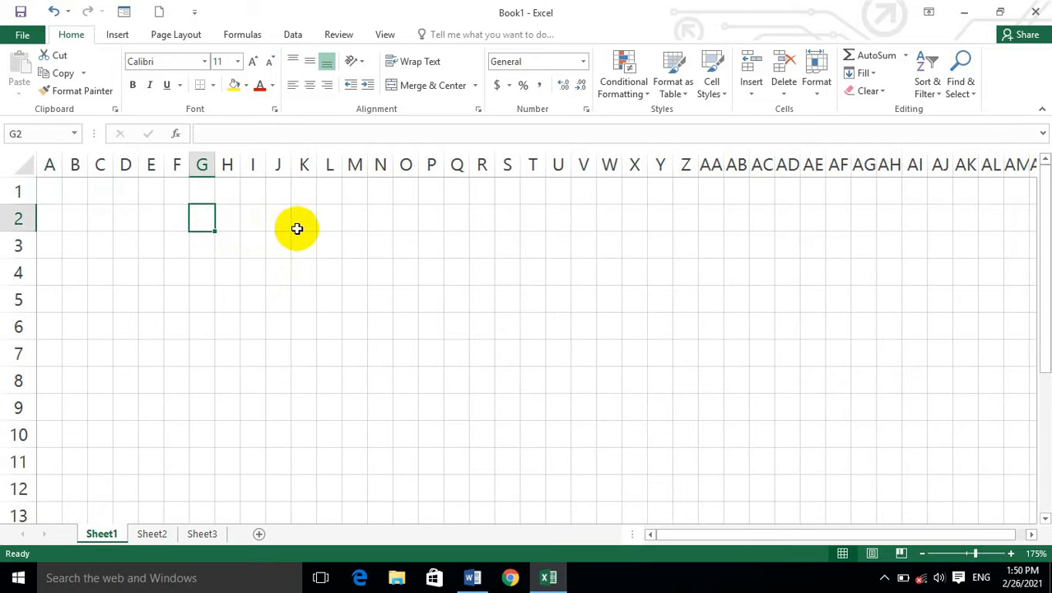
text(1)
click(232, 219)
text(2)
Extend the number series from G2:H2 along row 2 through cell AJ2.
drag(197, 213, 659, 212)
key(ctrl+z)
click(219, 217)
click(200, 221)
drag(200, 220, 231, 218)
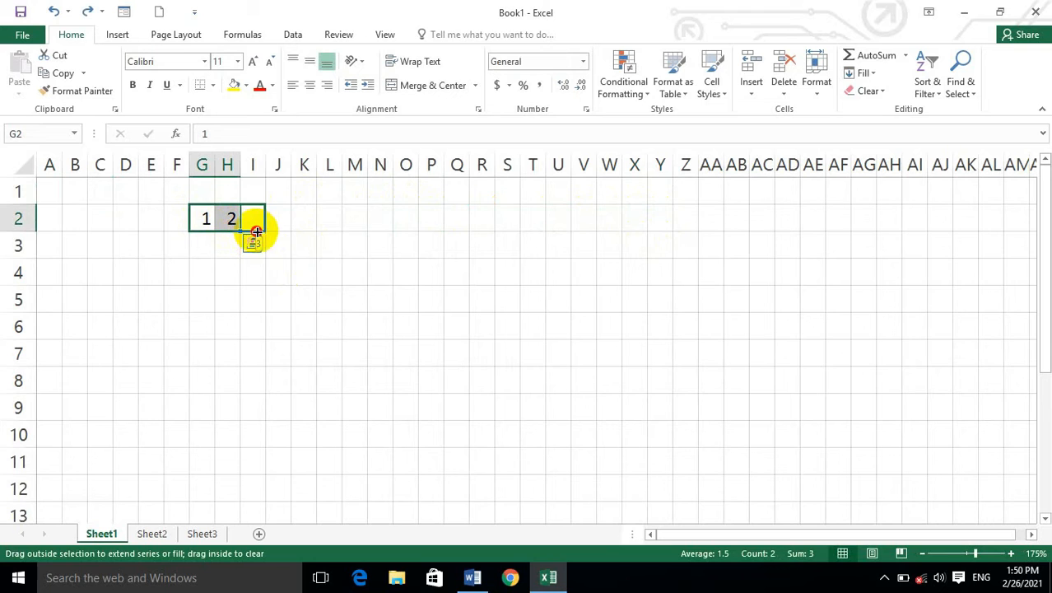
drag(271, 231, 948, 251)
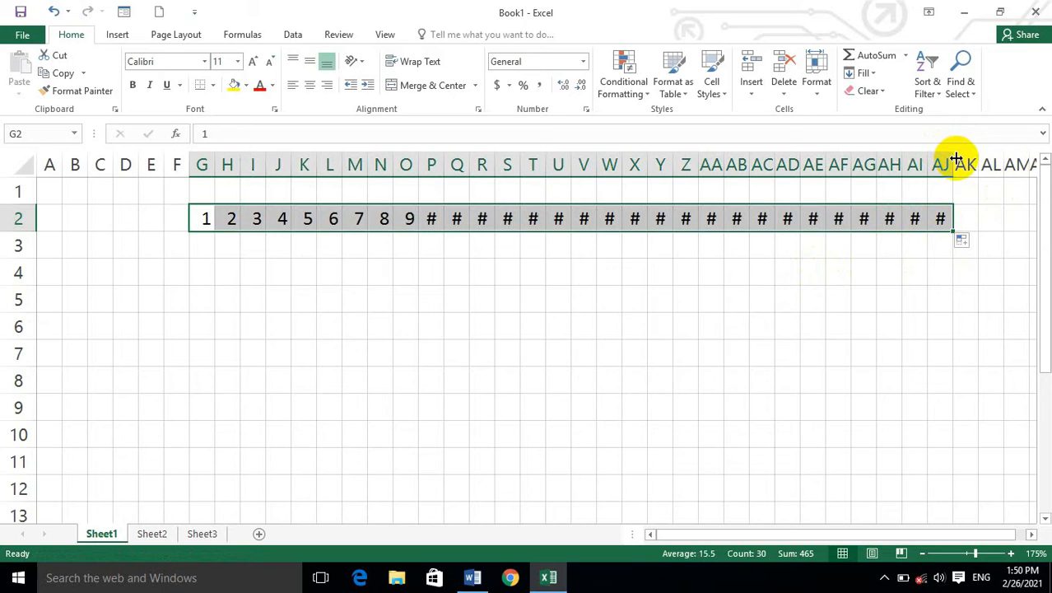
Check the number row in the print preview and autofit column P to its content.
key(ctrl+p)
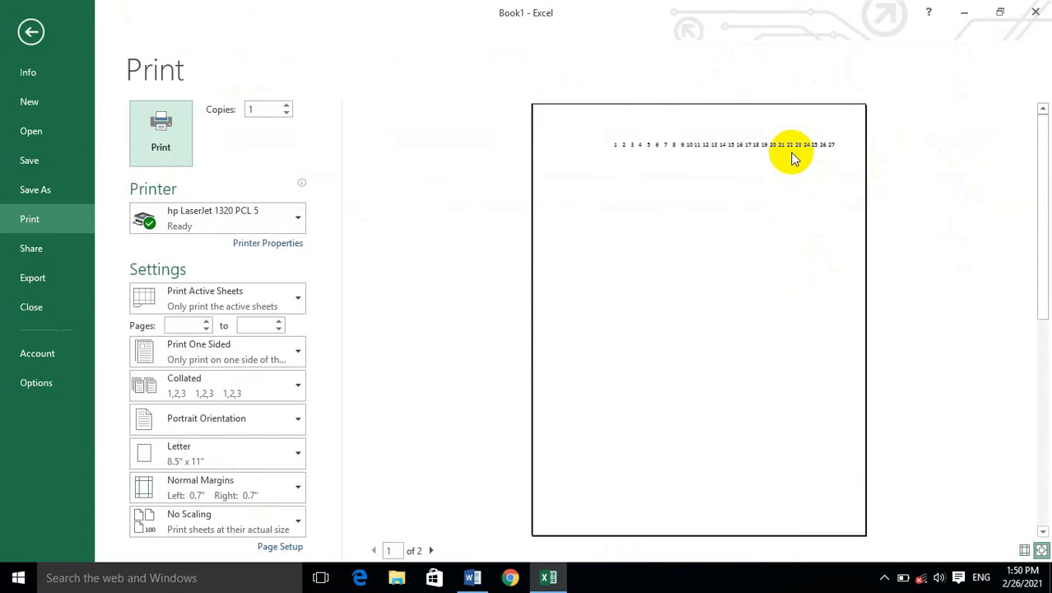
key(Escape)
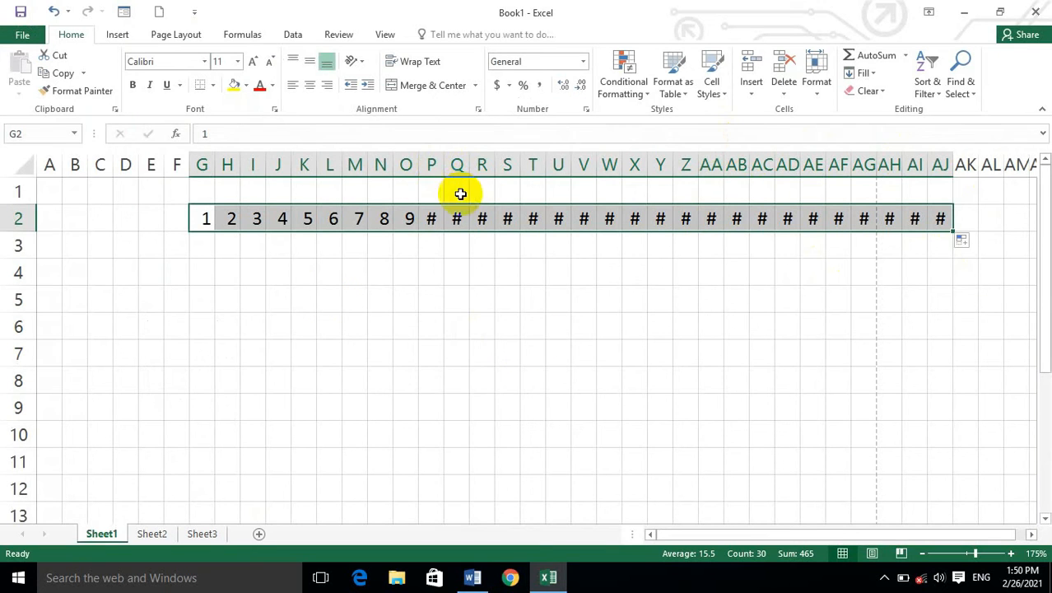
double_click(442, 163)
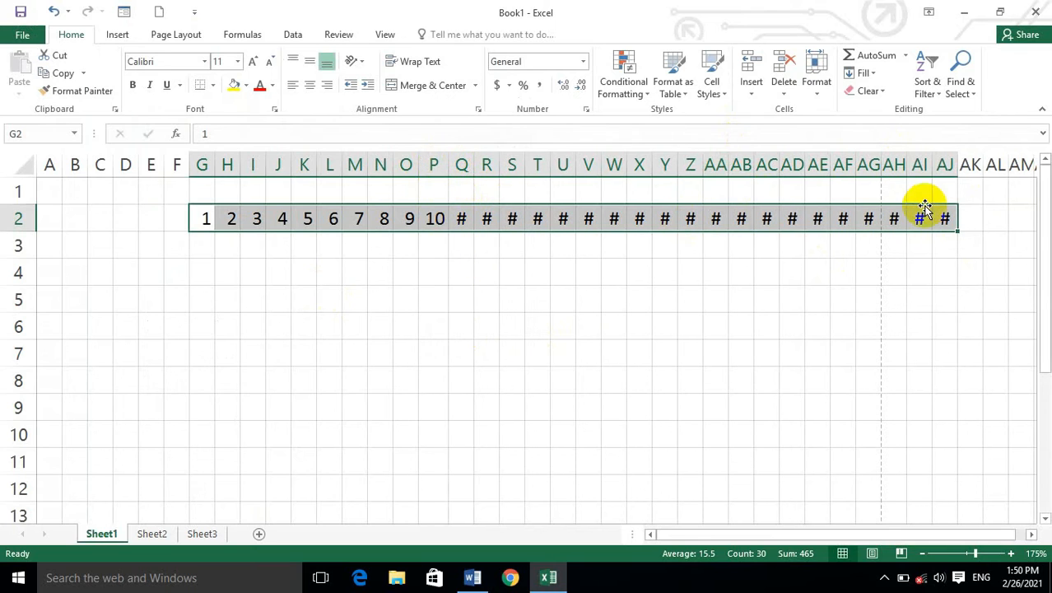
Hide columns D and E by collapsing their width to nothing.
click(149, 221)
click(177, 218)
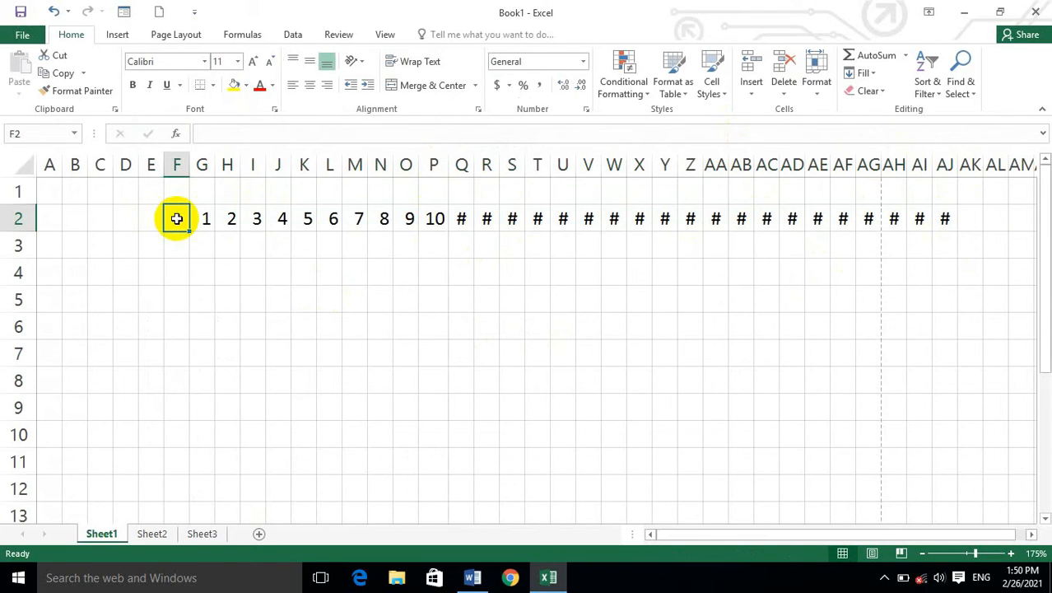
mouse_move(163, 216)
mouse_down()
mouse_move(150, 216)
mouse_move(175, 219)
mouse_up()
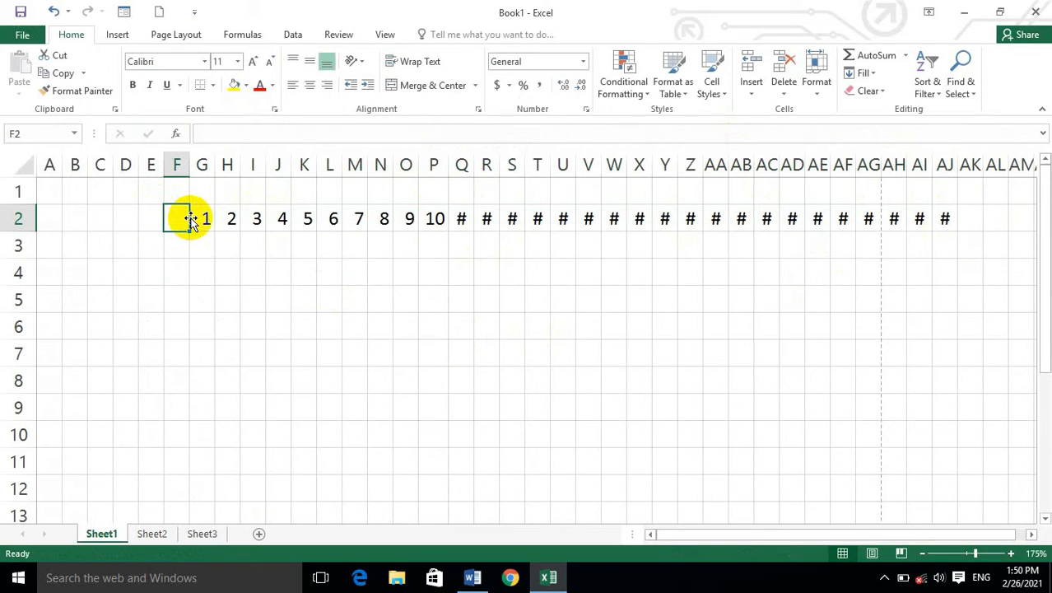
drag(164, 161, 107, 161)
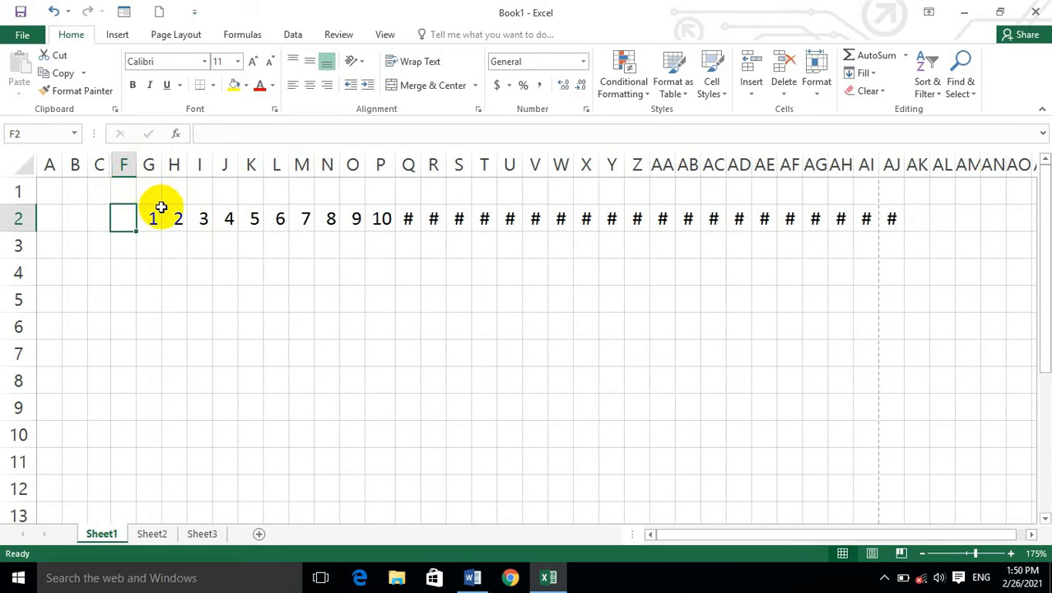
Set the width of column F to 8.43 and enter the heading "name" in cell F2.
click(808, 89)
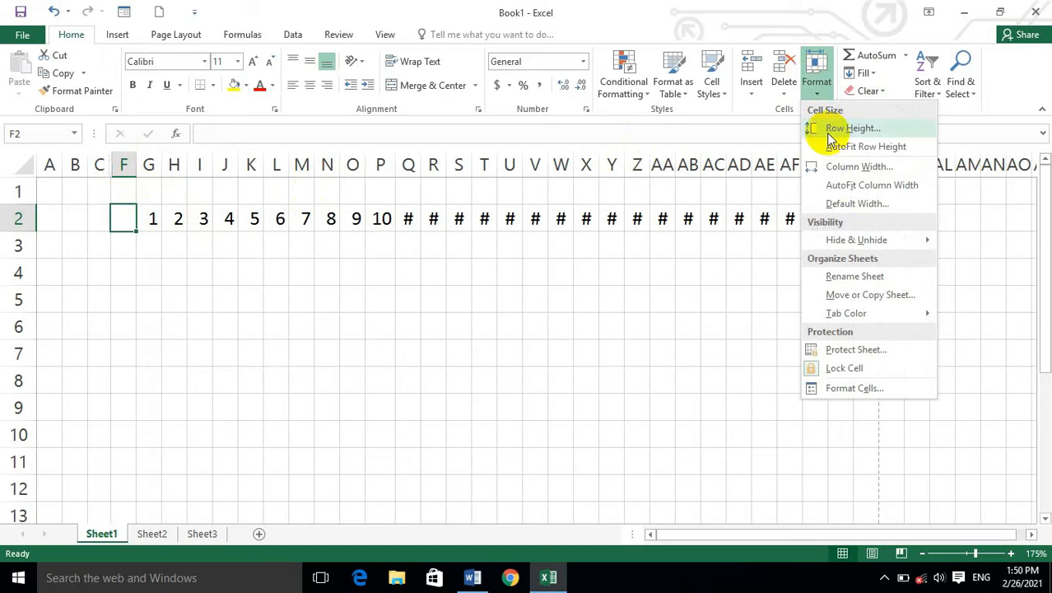
click(857, 168)
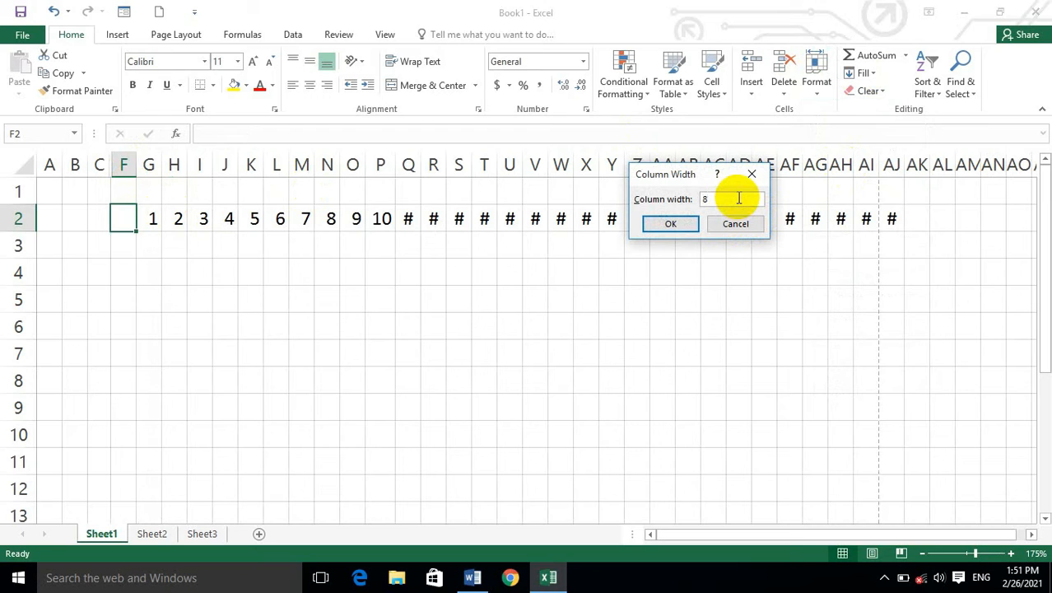
text(8.43)
click(673, 223)
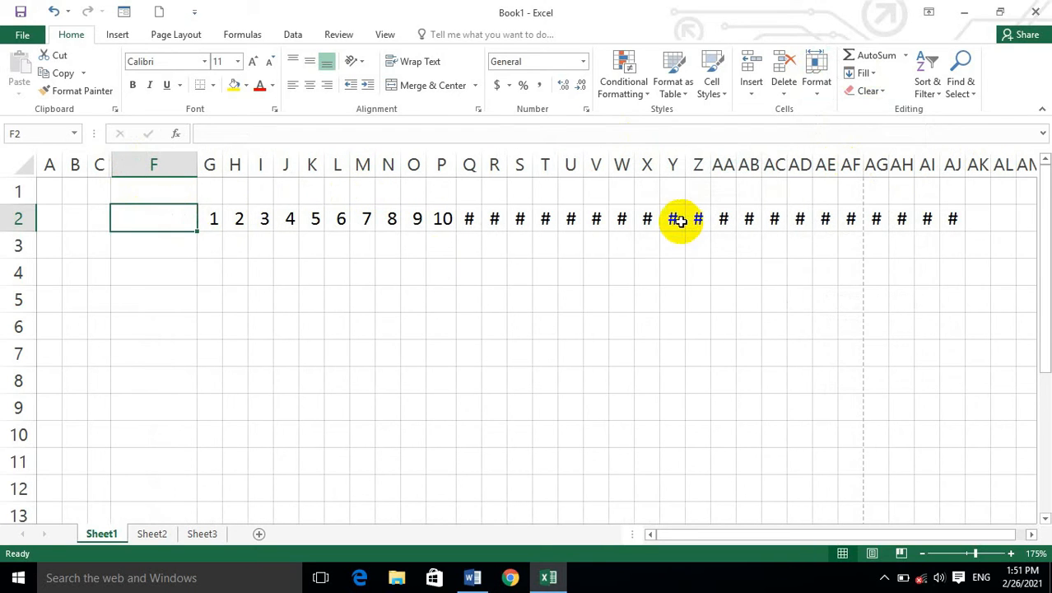
text(name)
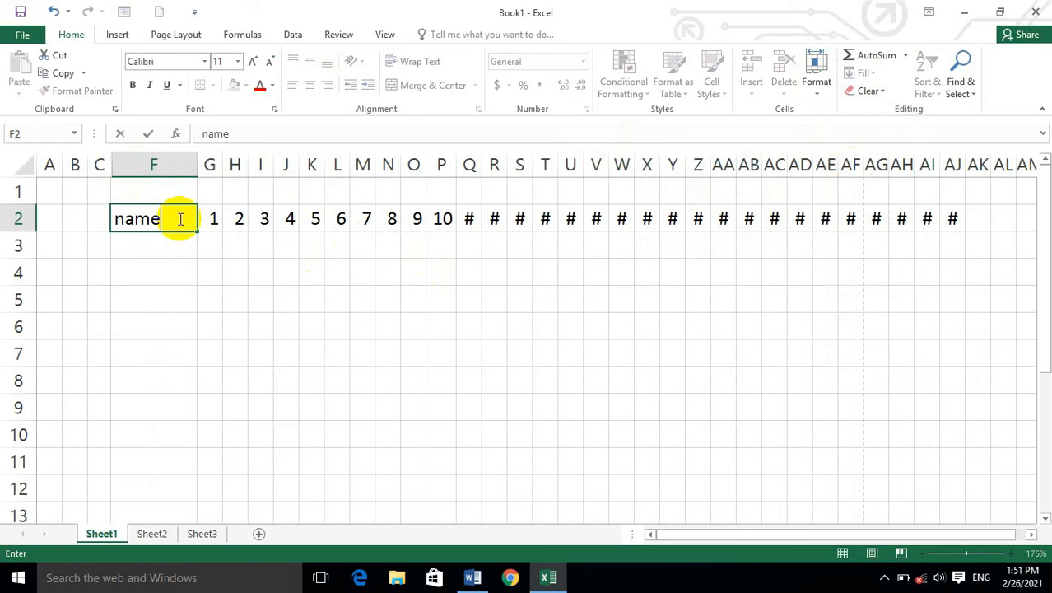
key(Return)
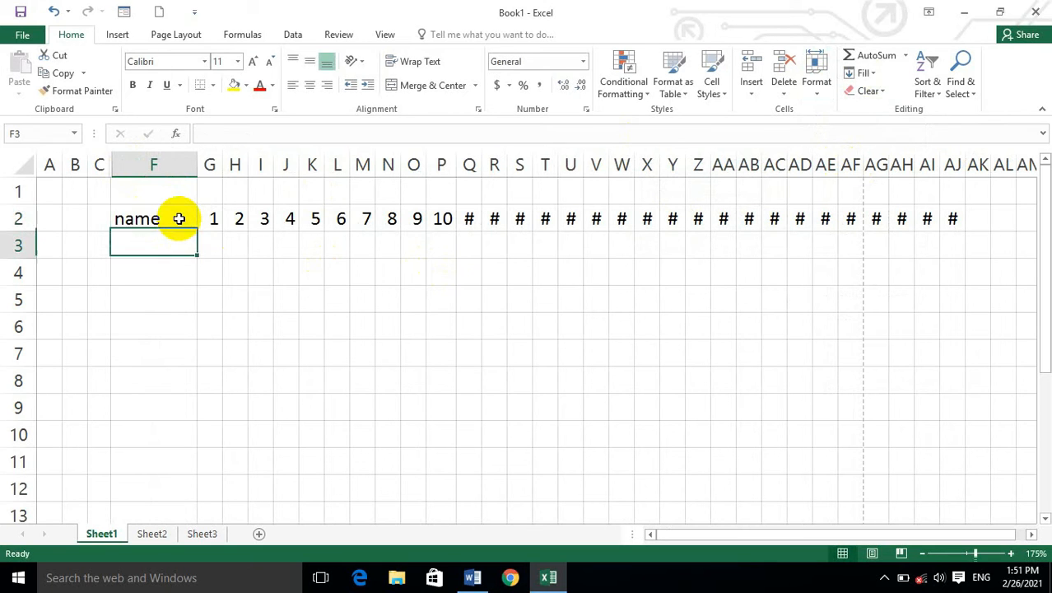
Switch to the Sheet2 worksheet.
ctrl+scroll(179, 218, down, 3)
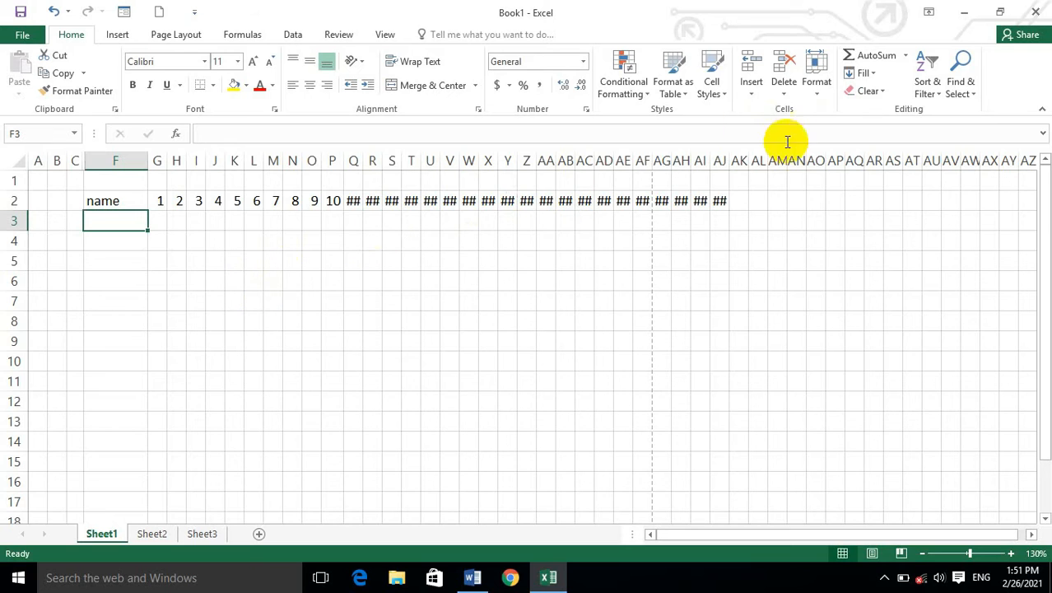
click(815, 84)
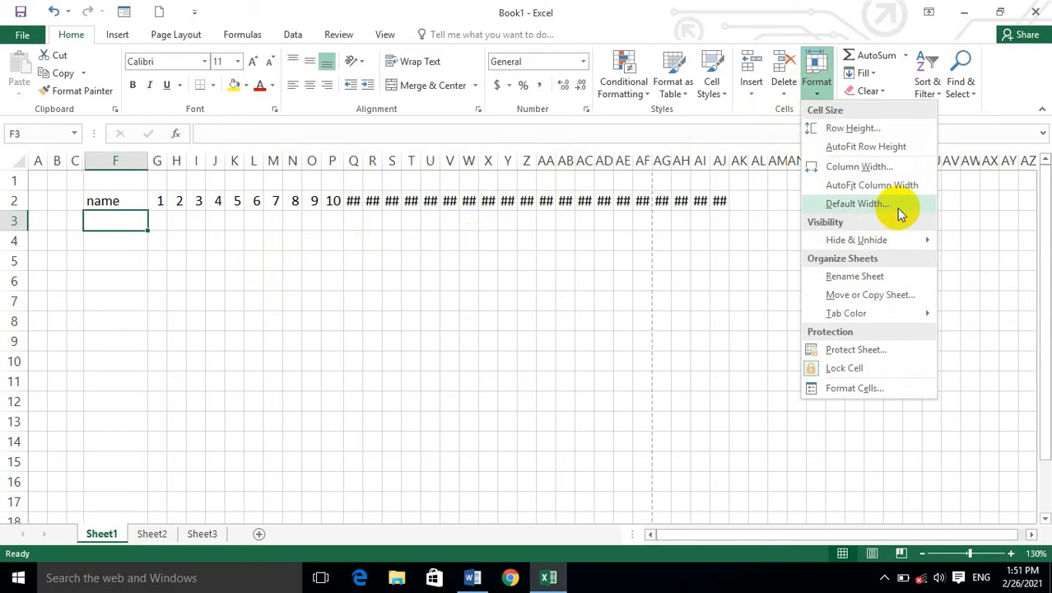
mouse_move(870, 245)
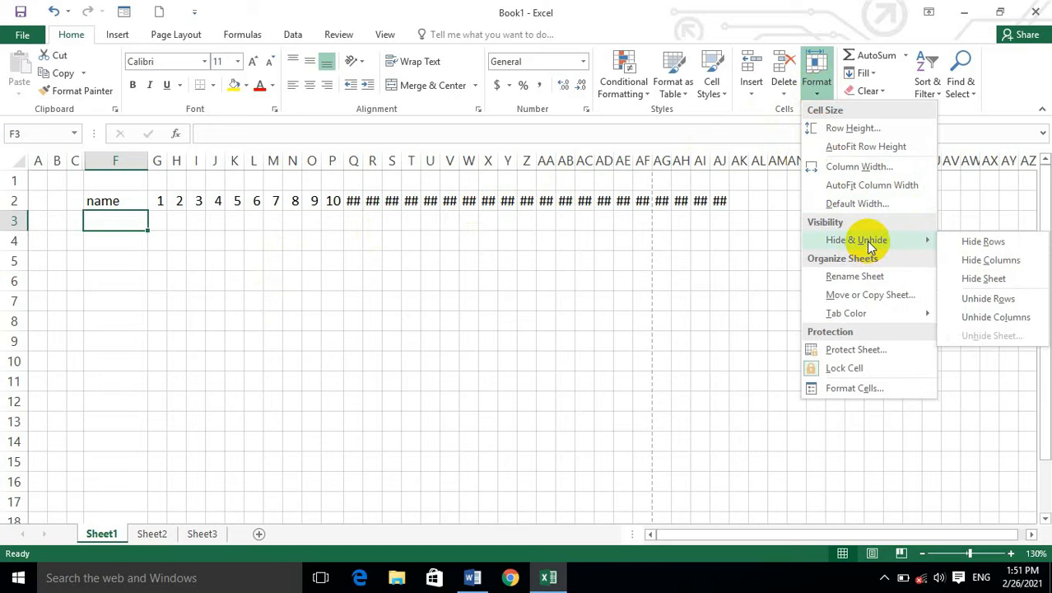
click(141, 533)
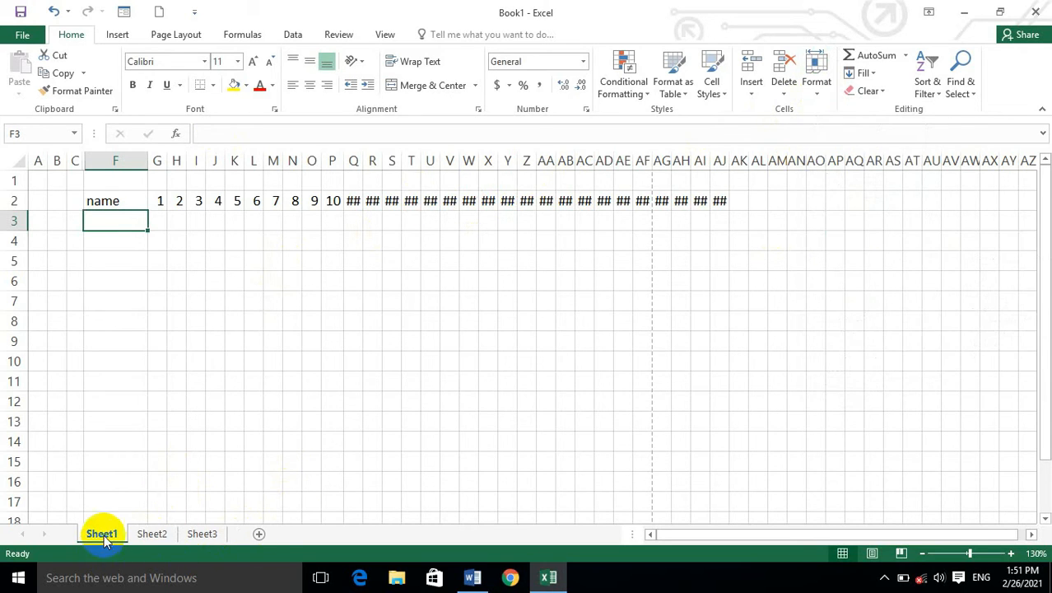
click(163, 534)
click(101, 533)
click(149, 534)
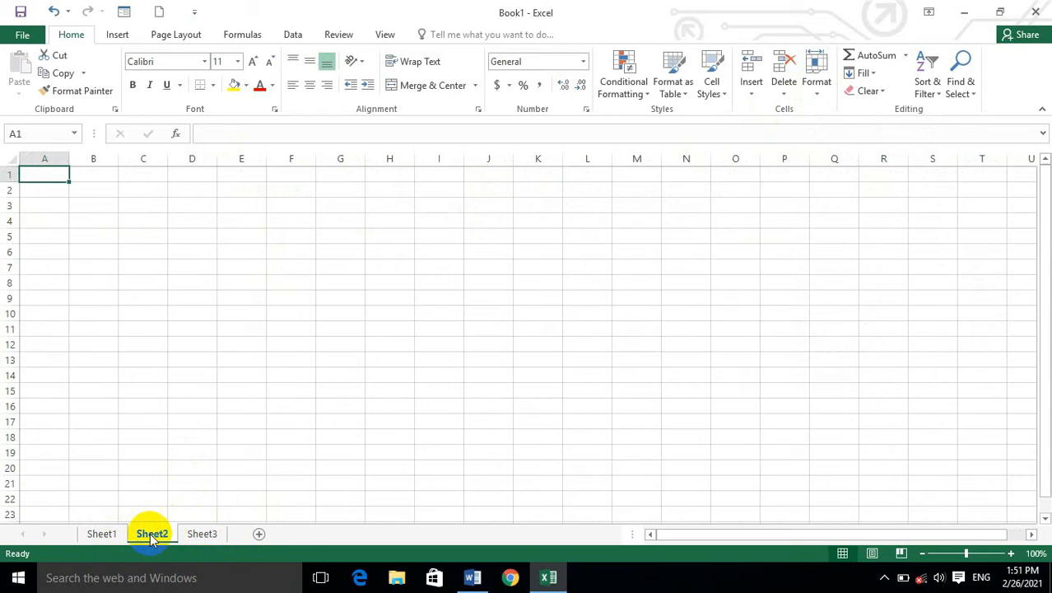
Fill every cell of the range E3:L14 on Sheet2 with the same sample surname in one entry.
click(246, 244)
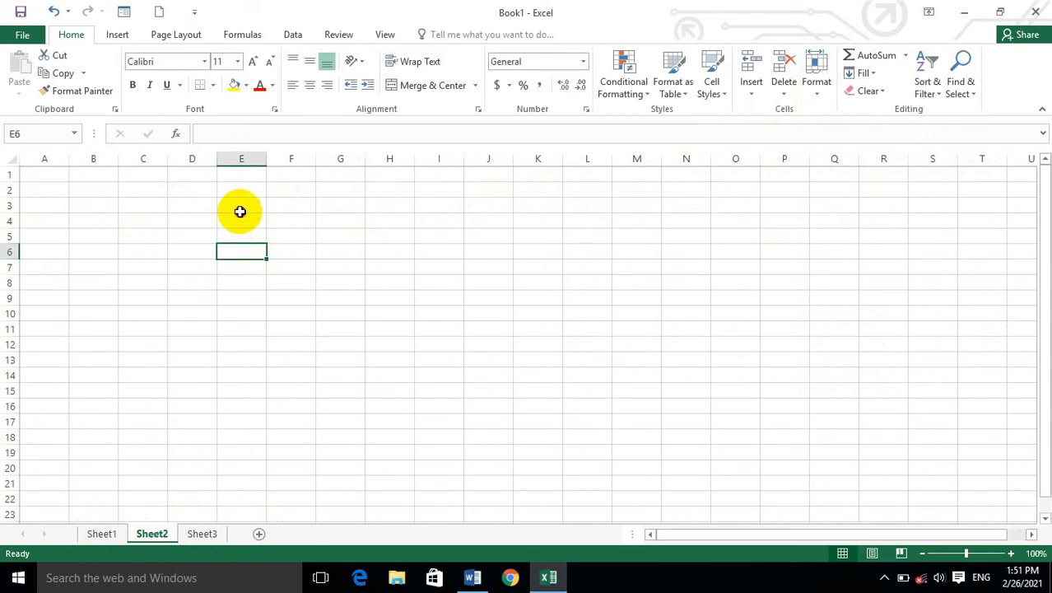
click(239, 208)
drag(240, 211, 568, 374)
text(khan)
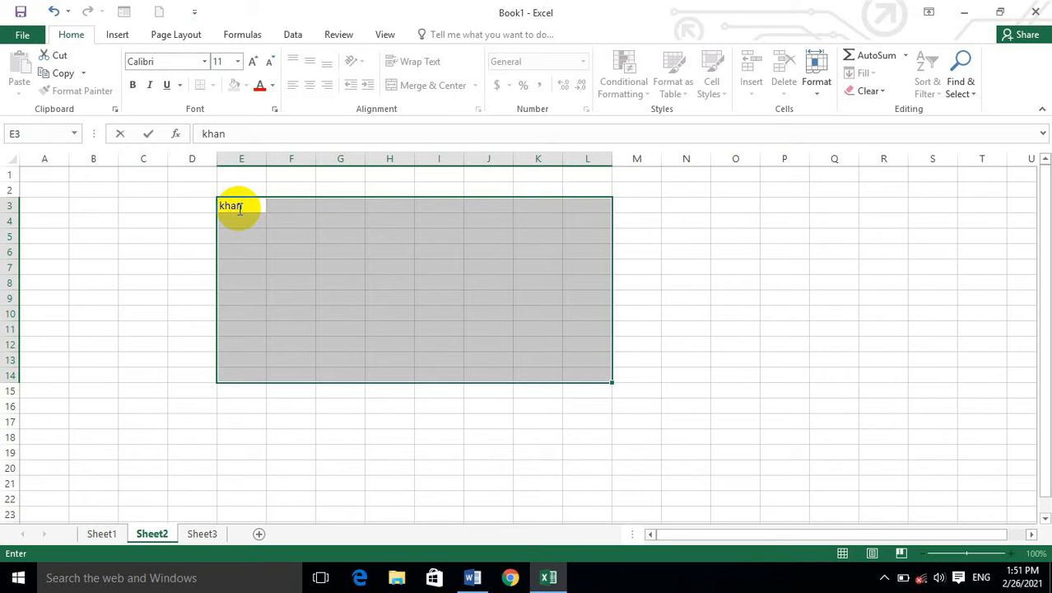
key(ctrl+Return)
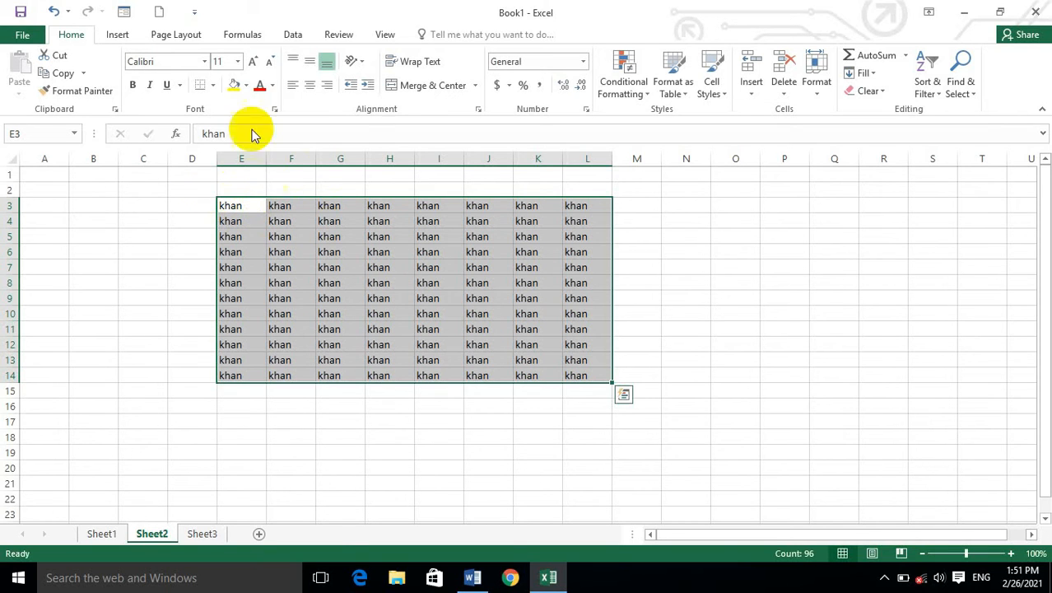
Format the range E3:L14 with all borders, bold text and a yellow fill.
click(212, 86)
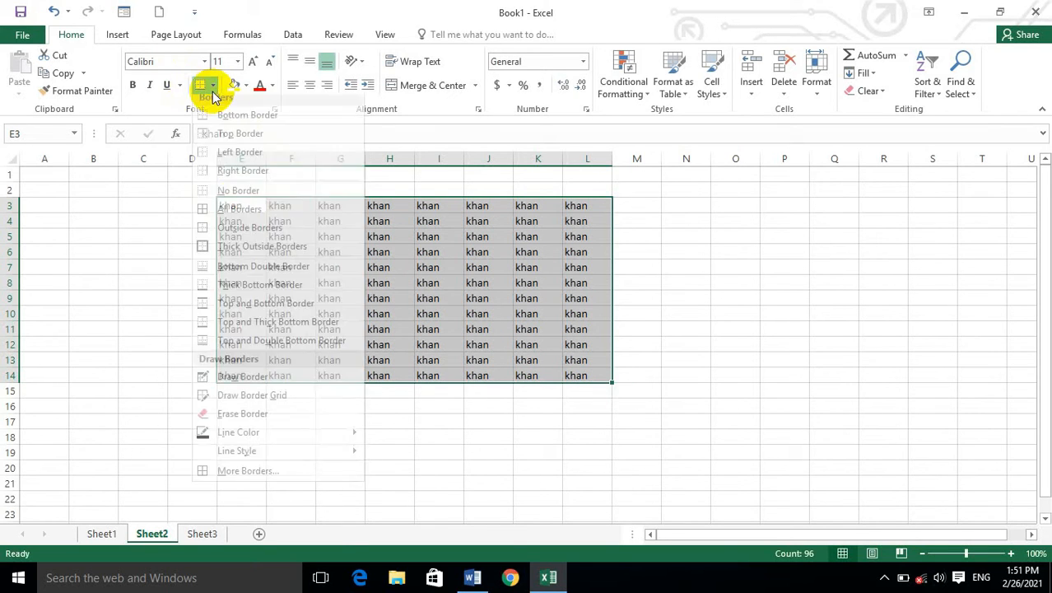
click(222, 218)
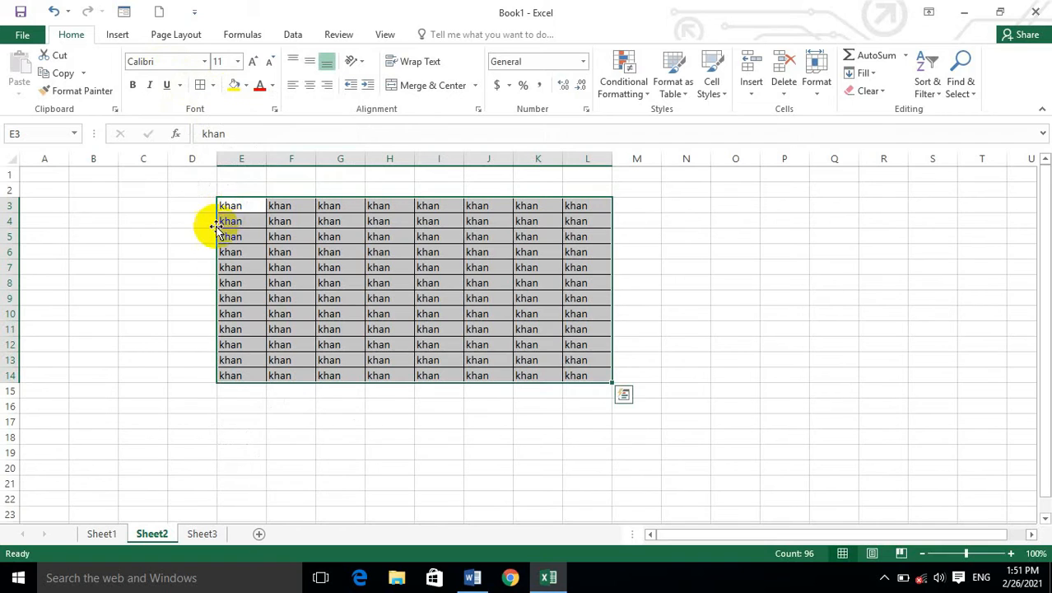
click(133, 87)
click(234, 86)
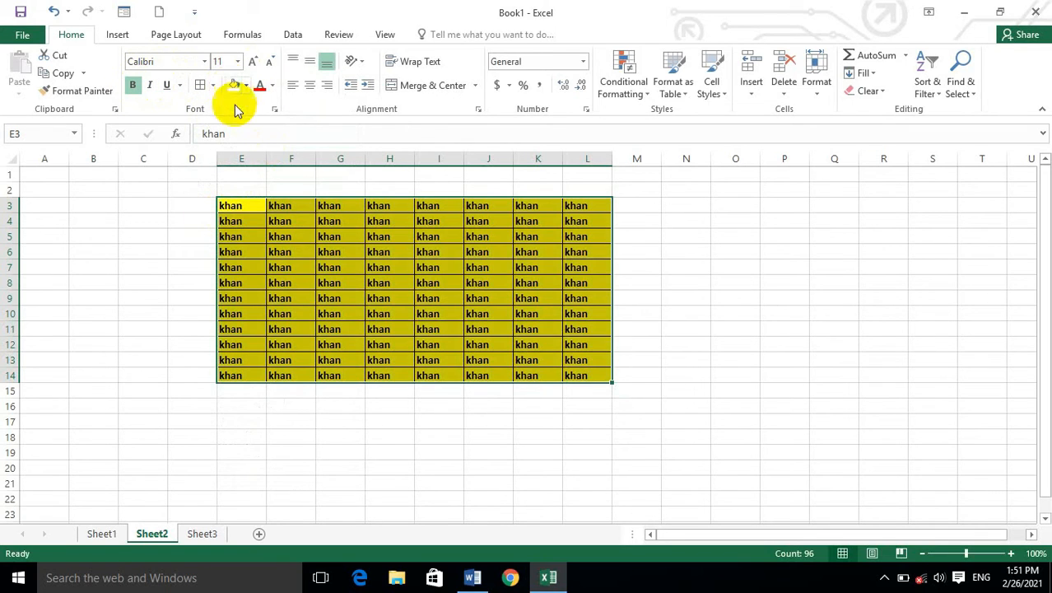
click(576, 361)
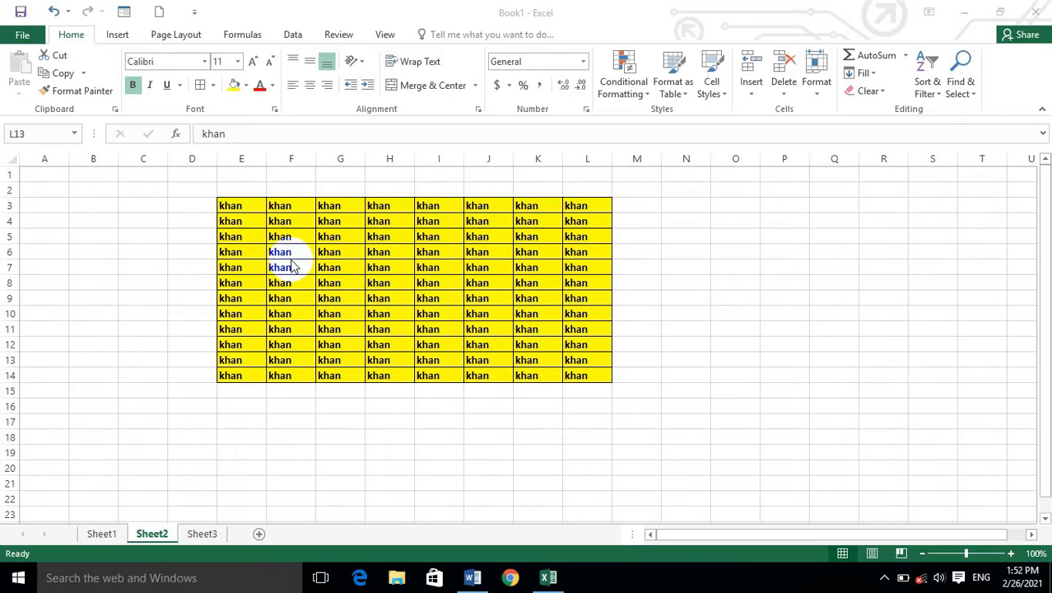
click(176, 327)
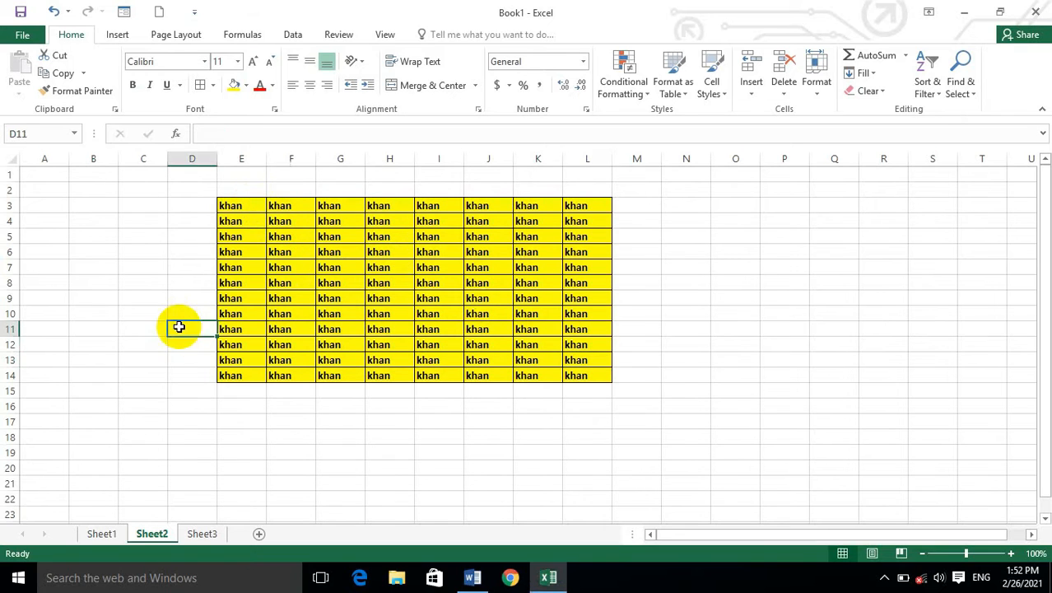
click(240, 215)
drag(241, 213, 293, 375)
click(171, 419)
drag(257, 206, 283, 374)
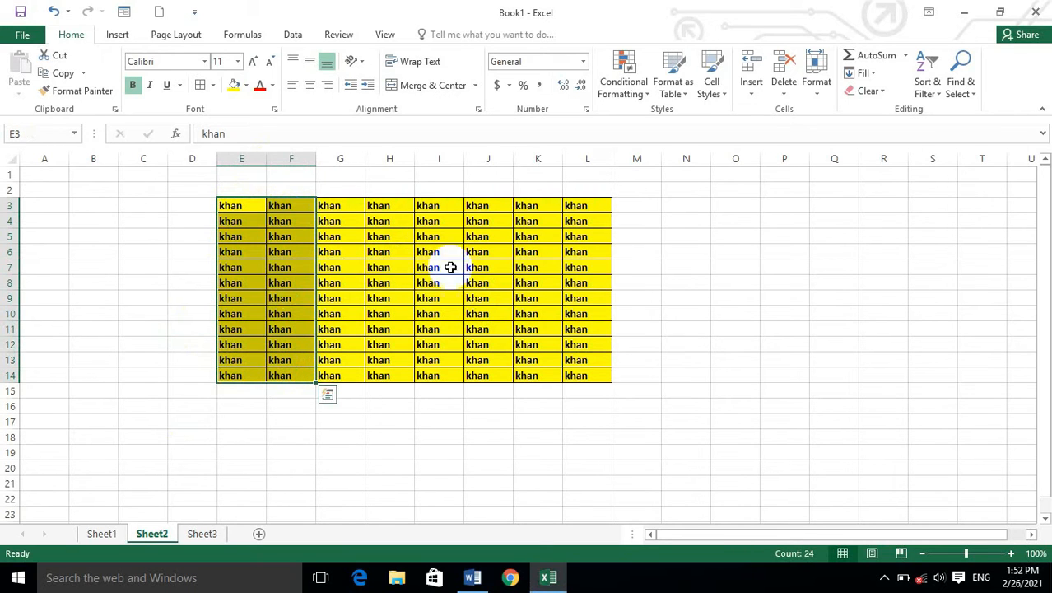
click(815, 83)
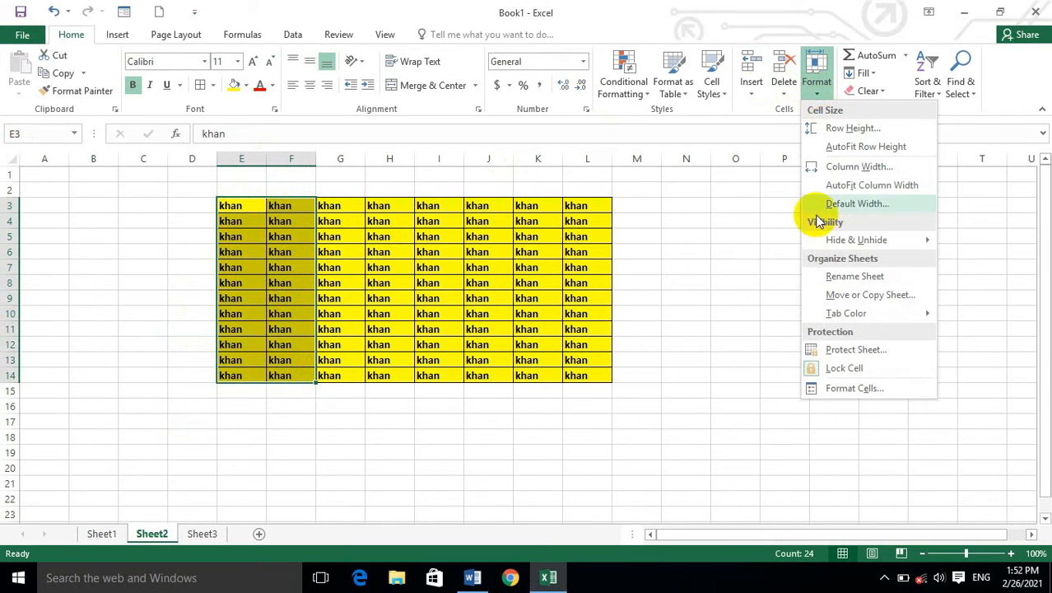
mouse_move(839, 239)
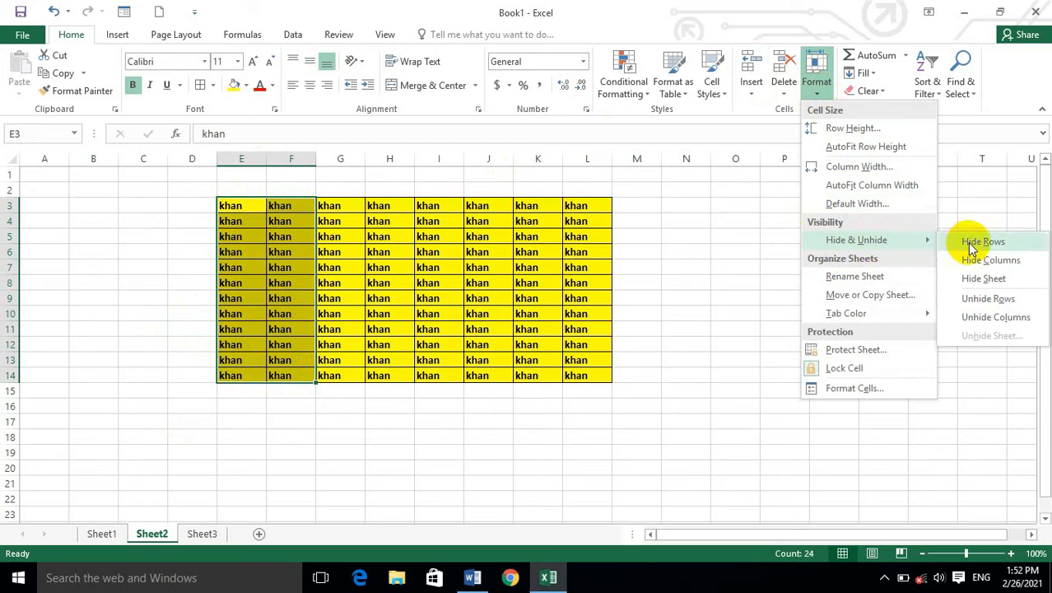
click(356, 460)
click(210, 203)
drag(217, 206, 404, 228)
click(553, 328)
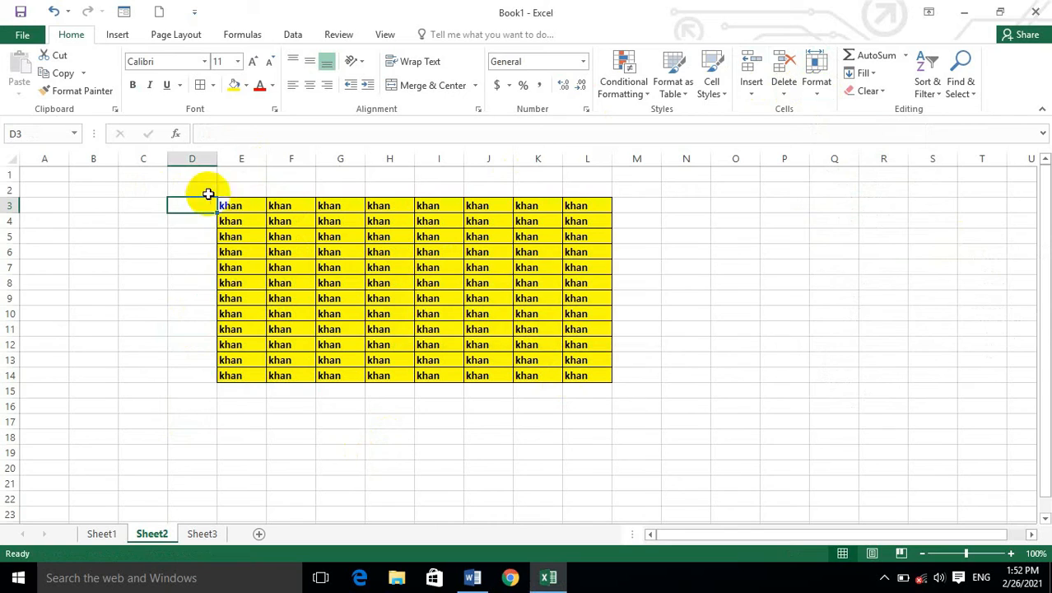
Change the fill of the table's first three rows, E3:L5, to a darker blue theme colour.
click(221, 203)
drag(245, 212, 590, 246)
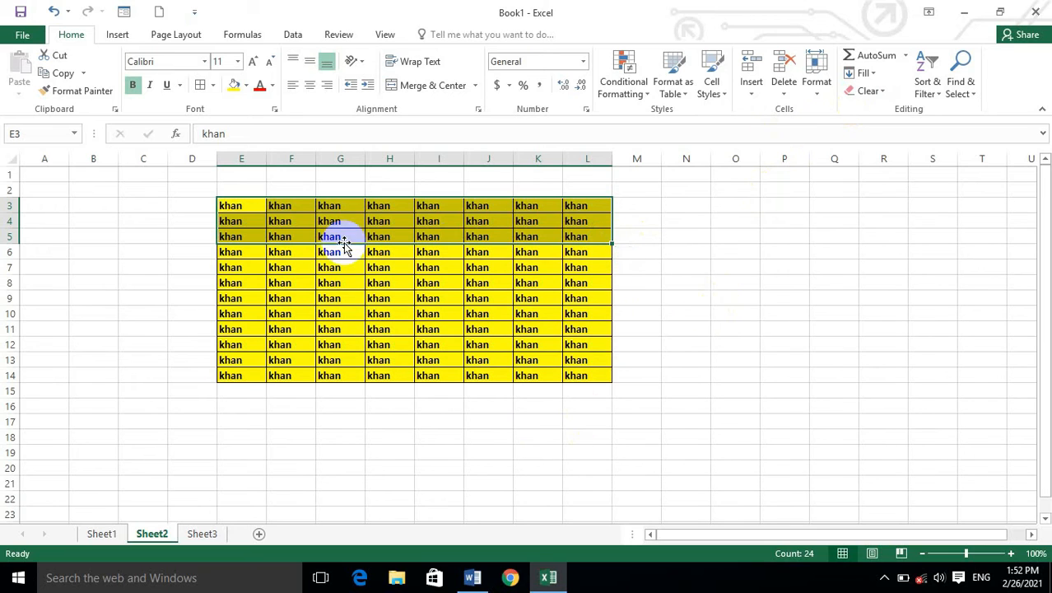
click(245, 86)
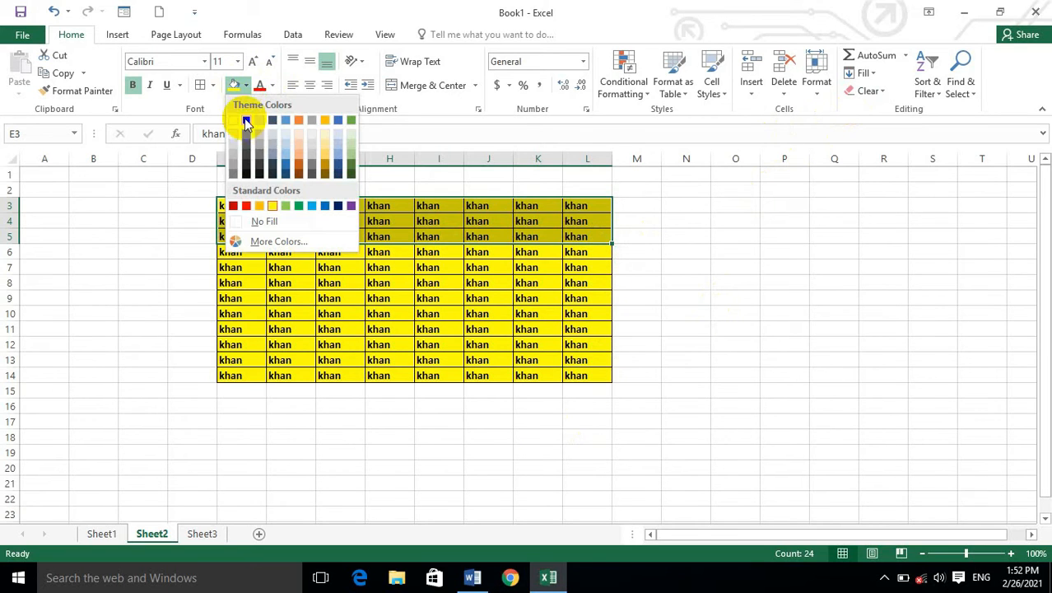
click(285, 165)
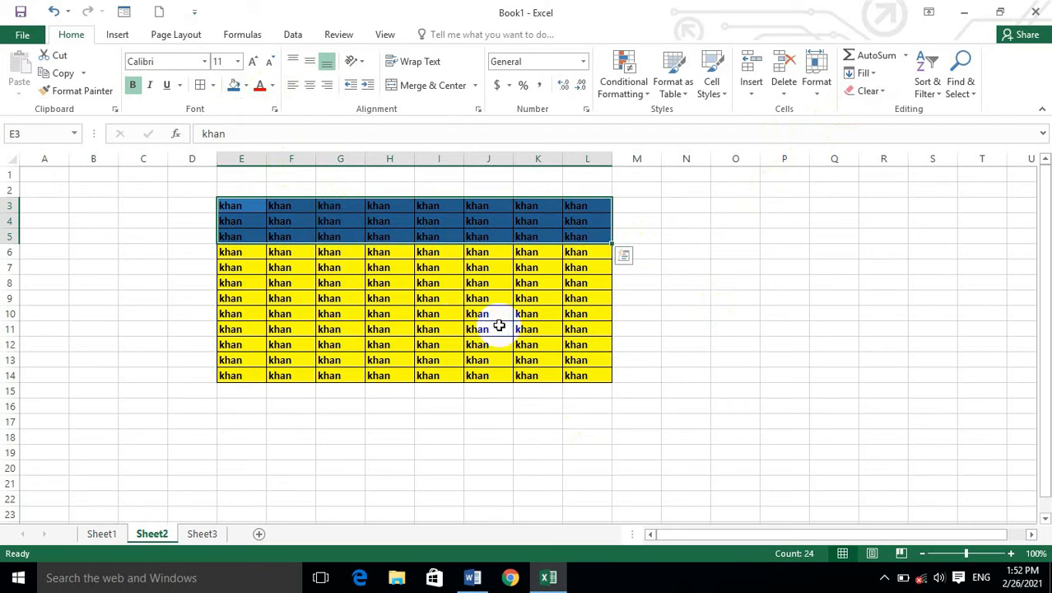
Hide rows 3 to 5, the blue rows of the table.
click(817, 80)
mouse_move(929, 239)
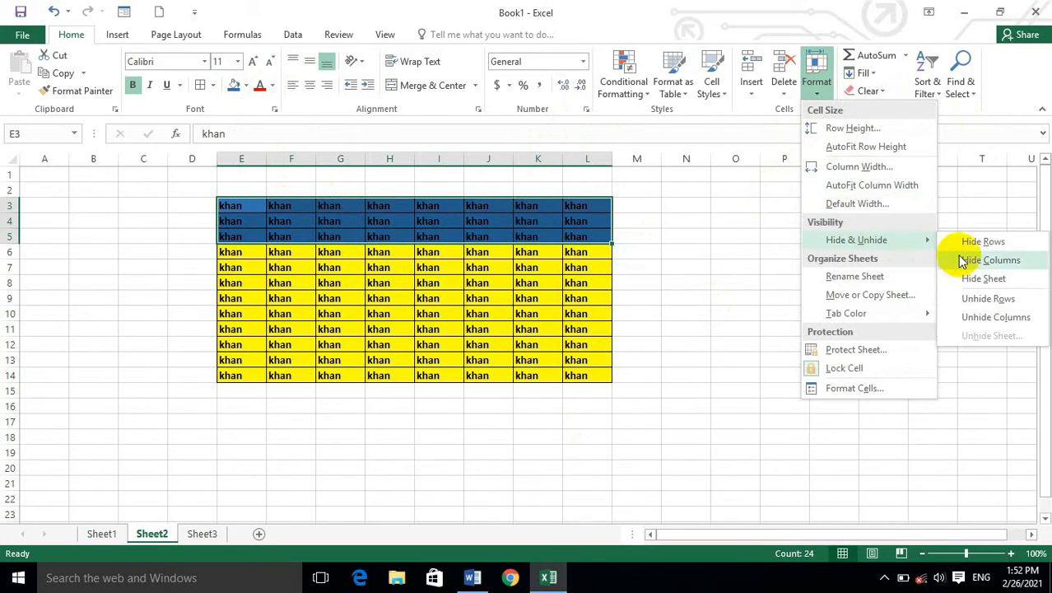
click(994, 241)
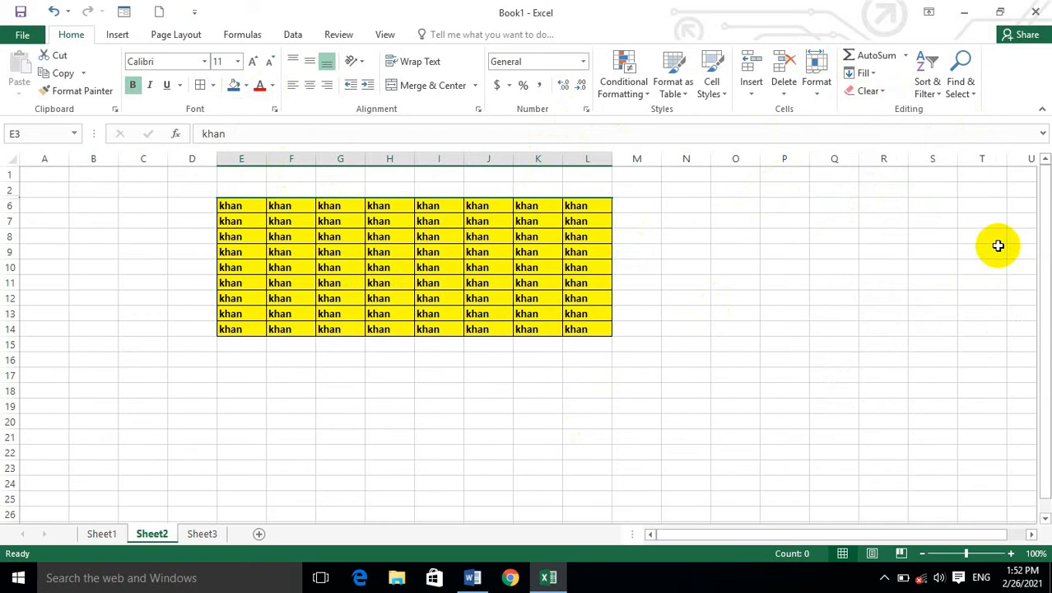
Unhide rows 3 to 5 of the table.
click(818, 82)
mouse_move(890, 246)
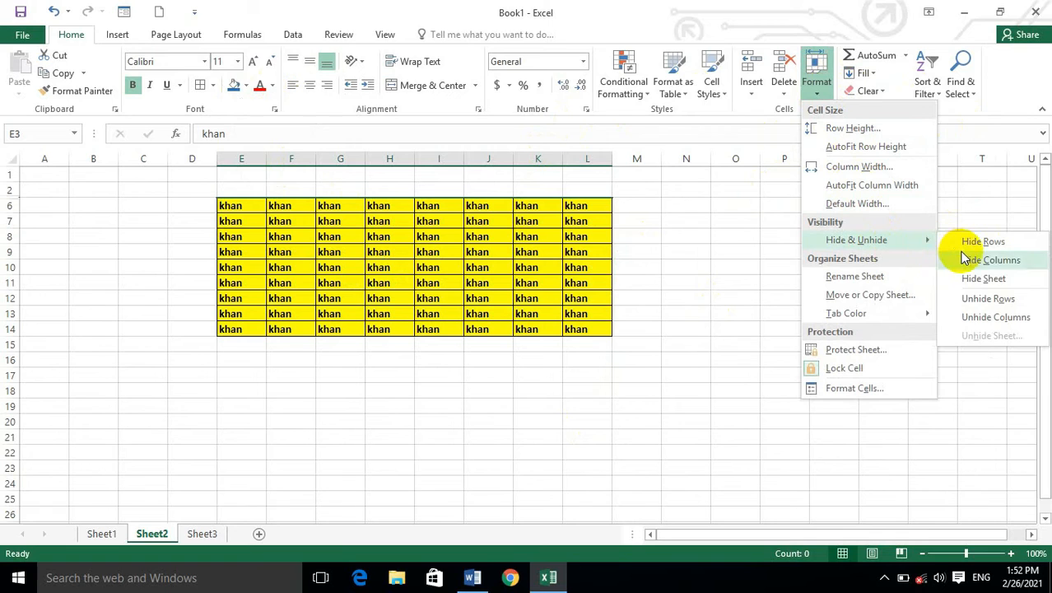
click(986, 304)
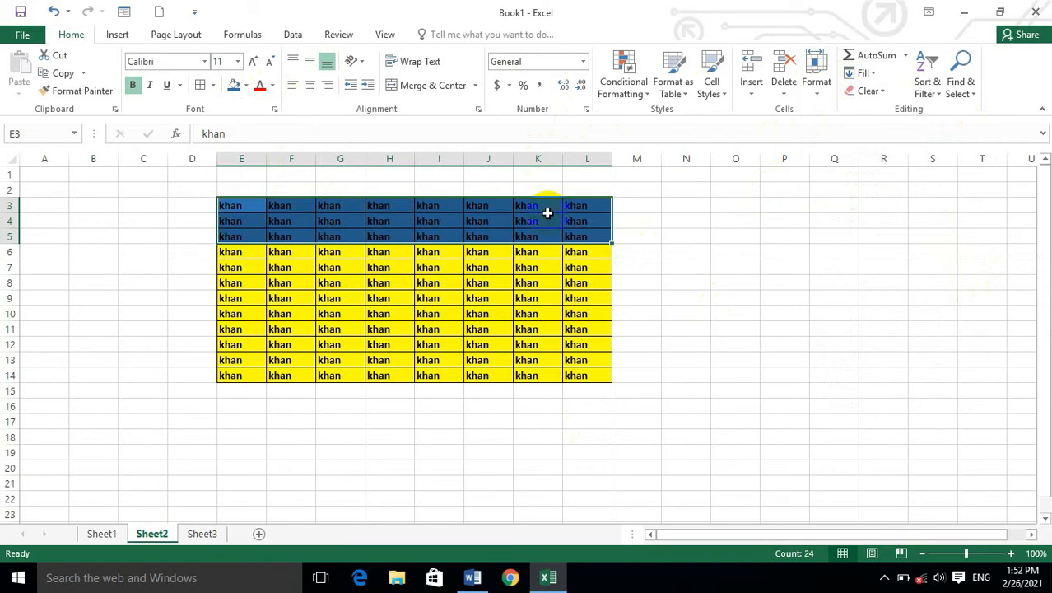
Hide columns E and F, using the selected table cells E3:F14.
click(211, 207)
click(240, 205)
drag(240, 205, 293, 367)
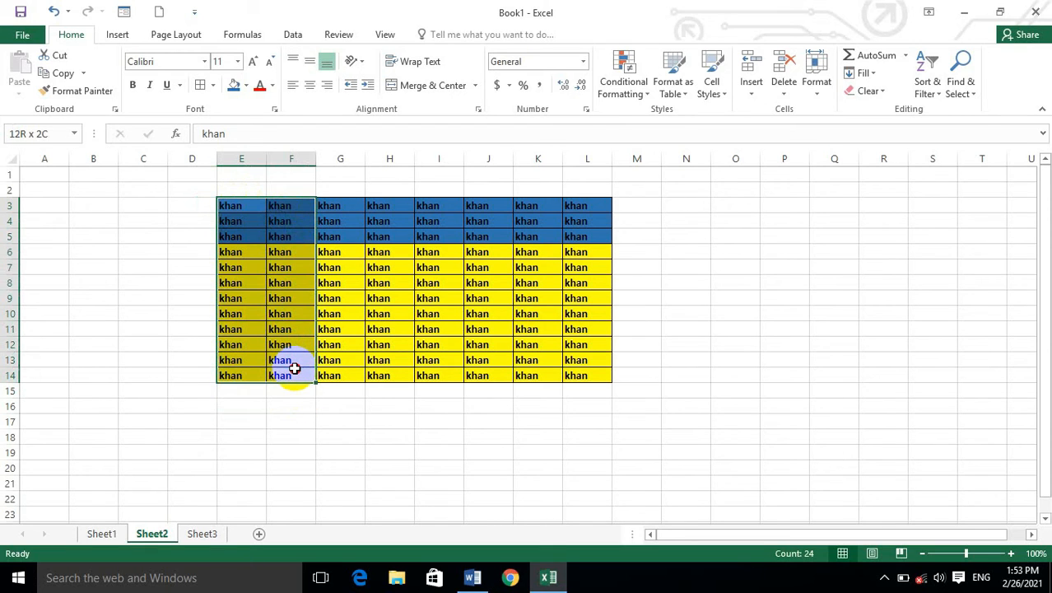
click(816, 74)
mouse_move(920, 245)
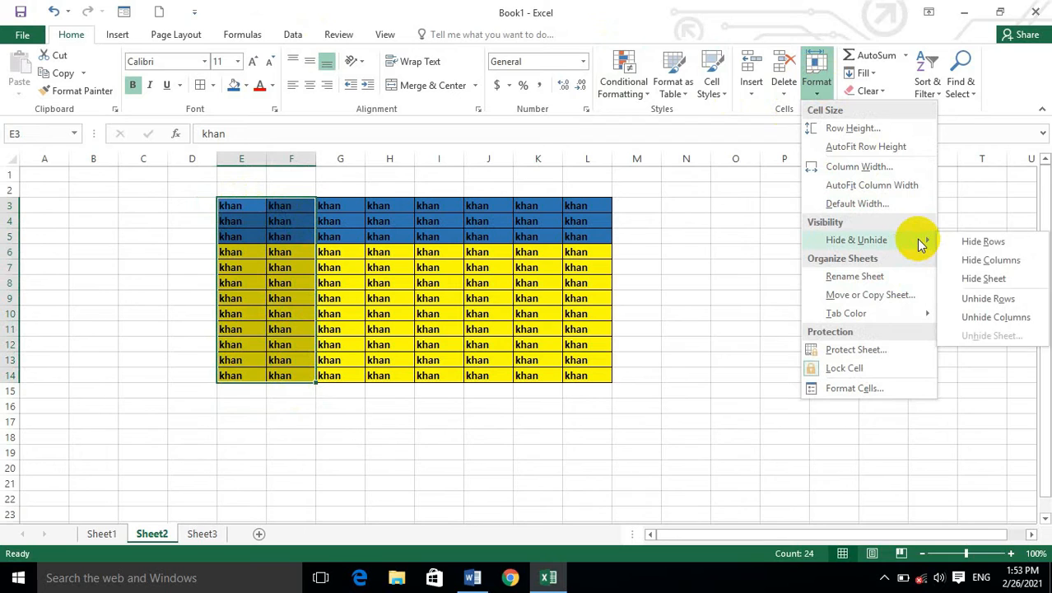
click(979, 262)
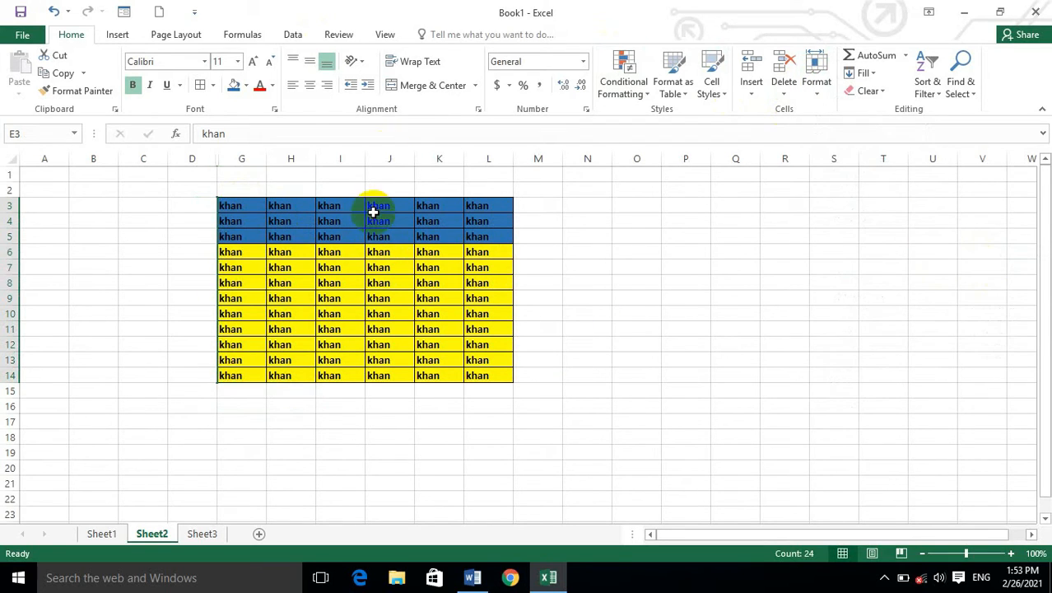
Unhide columns E and F of the table.
click(816, 74)
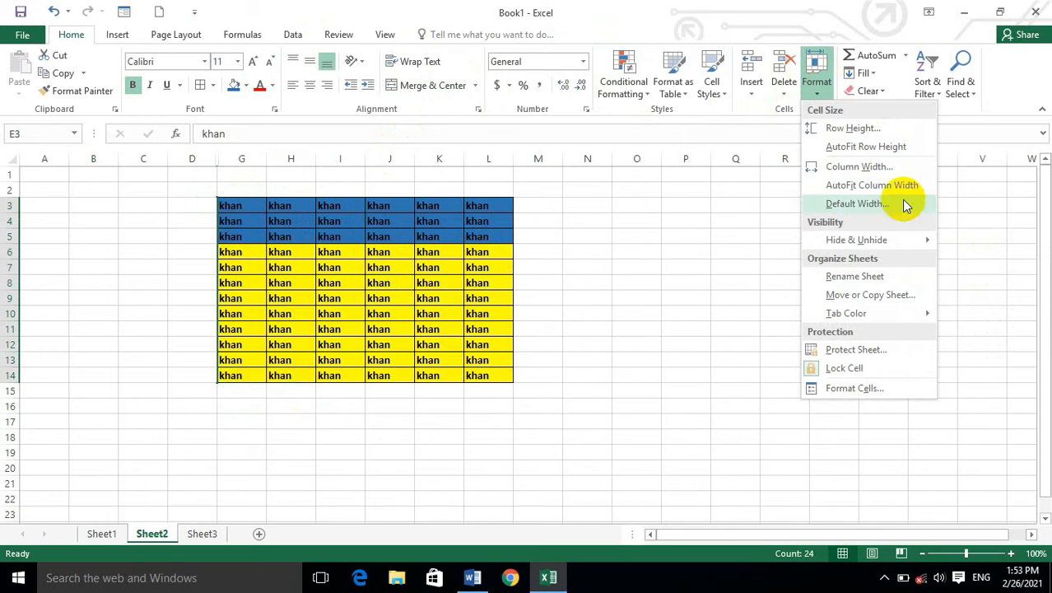
mouse_move(896, 241)
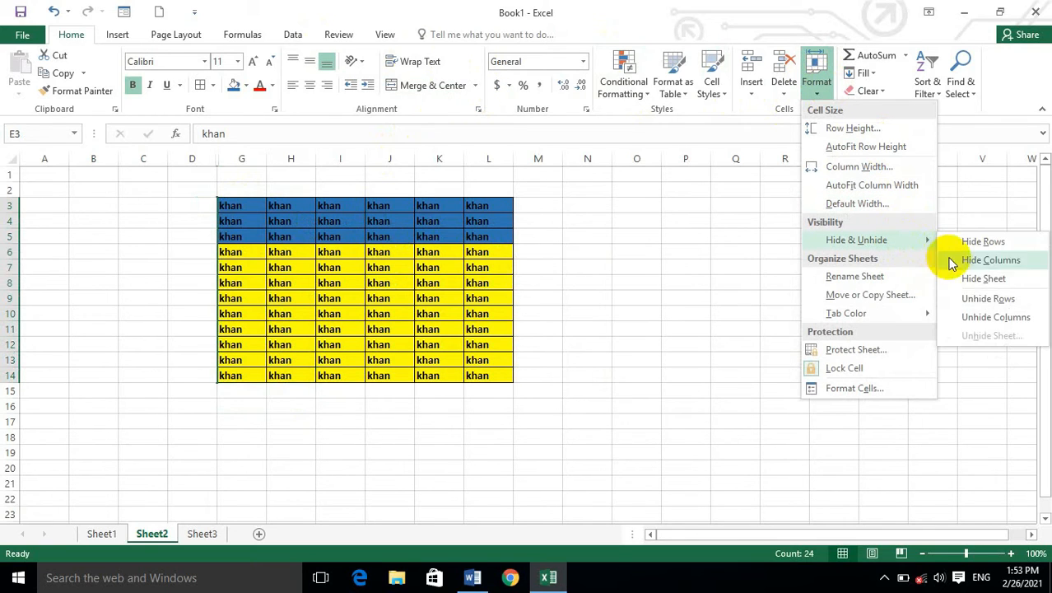
click(990, 318)
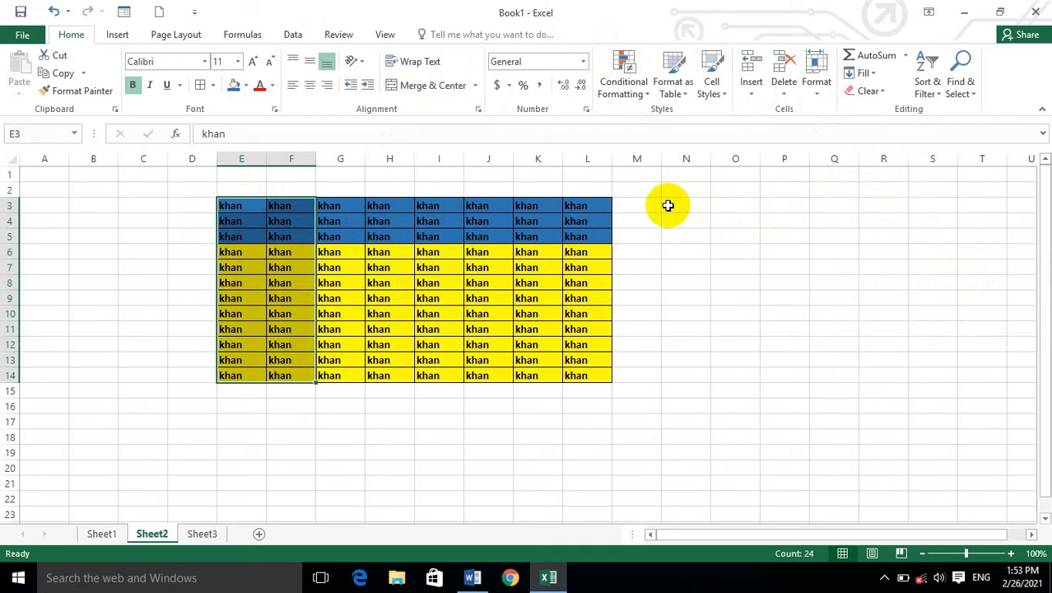
click(818, 83)
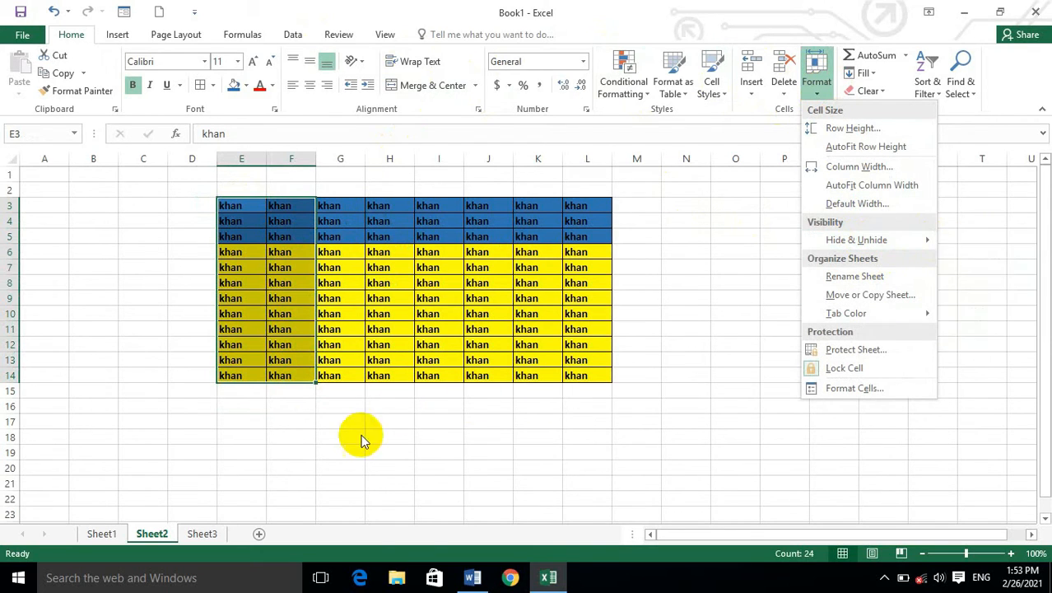
click(397, 416)
click(116, 533)
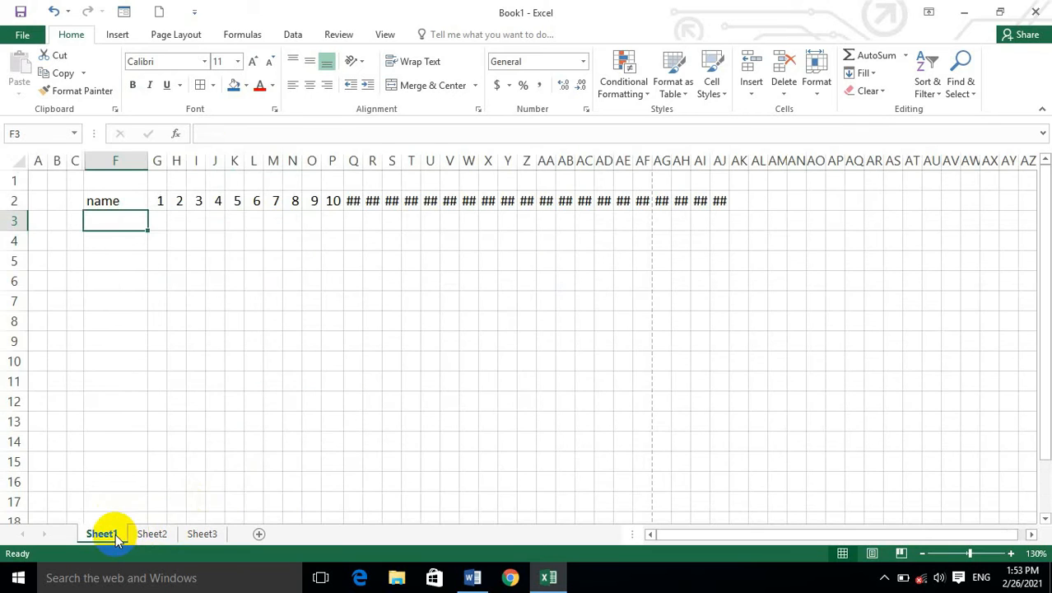
click(151, 534)
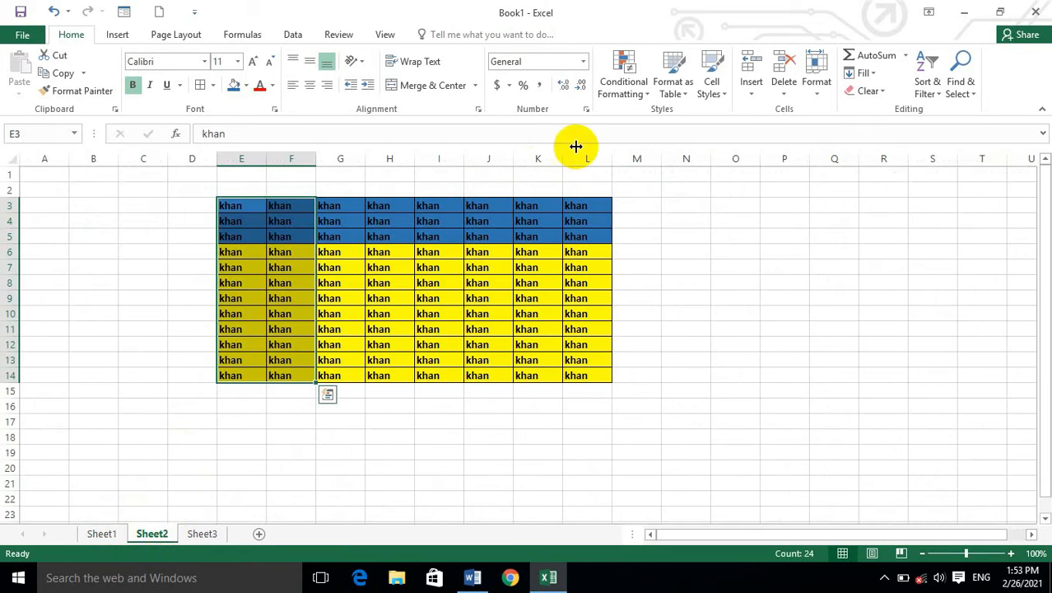
Hide Sheet2, the sheet with the coloured table, and check the sheets that remain in the workbook.
click(732, 263)
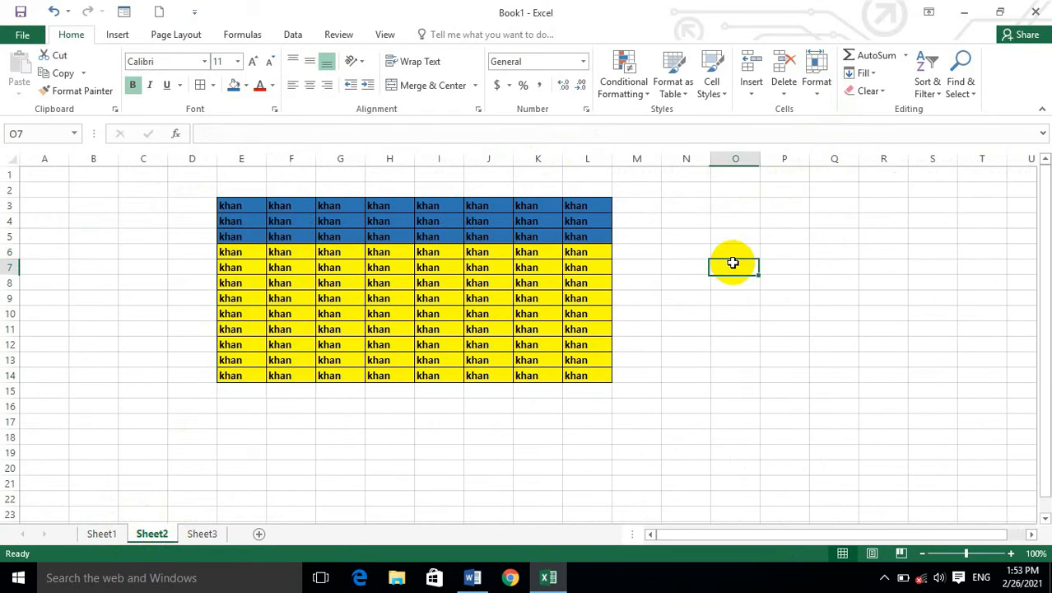
click(815, 76)
mouse_move(893, 247)
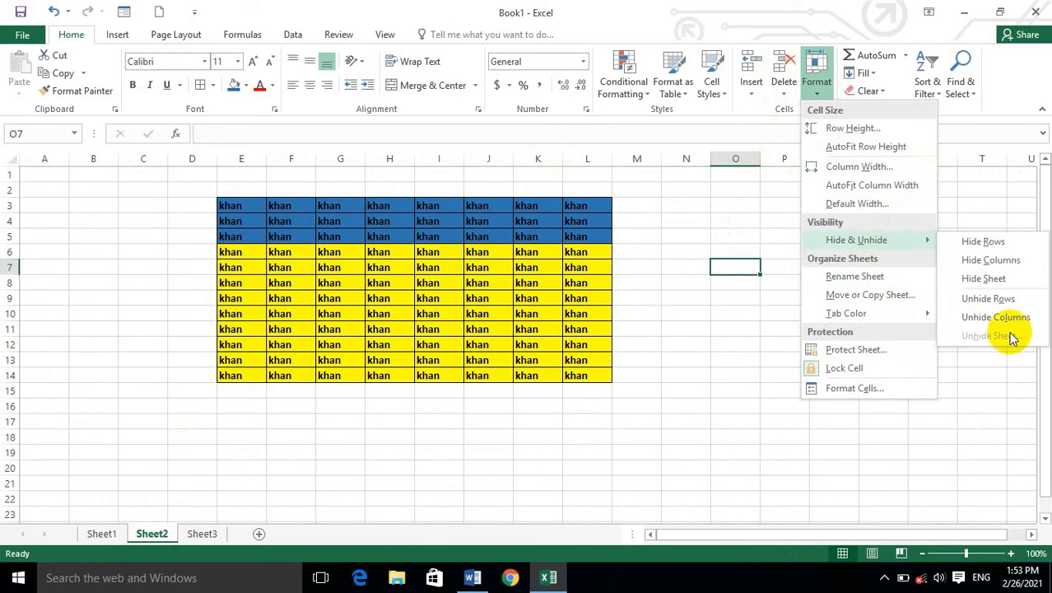
click(992, 278)
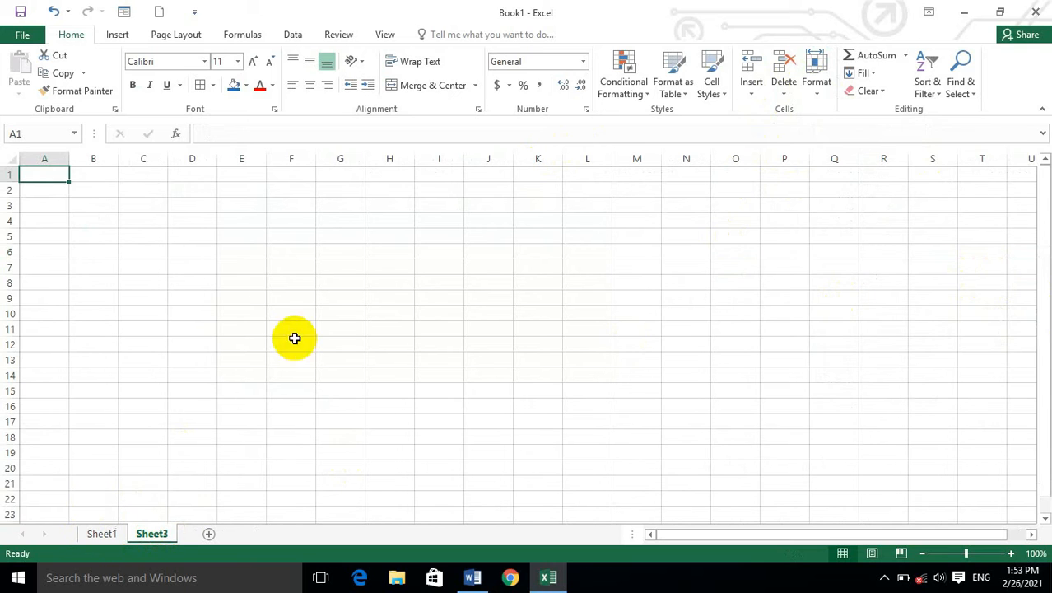
click(97, 534)
click(151, 534)
Unhide Sheet2 in the workbook.
click(816, 88)
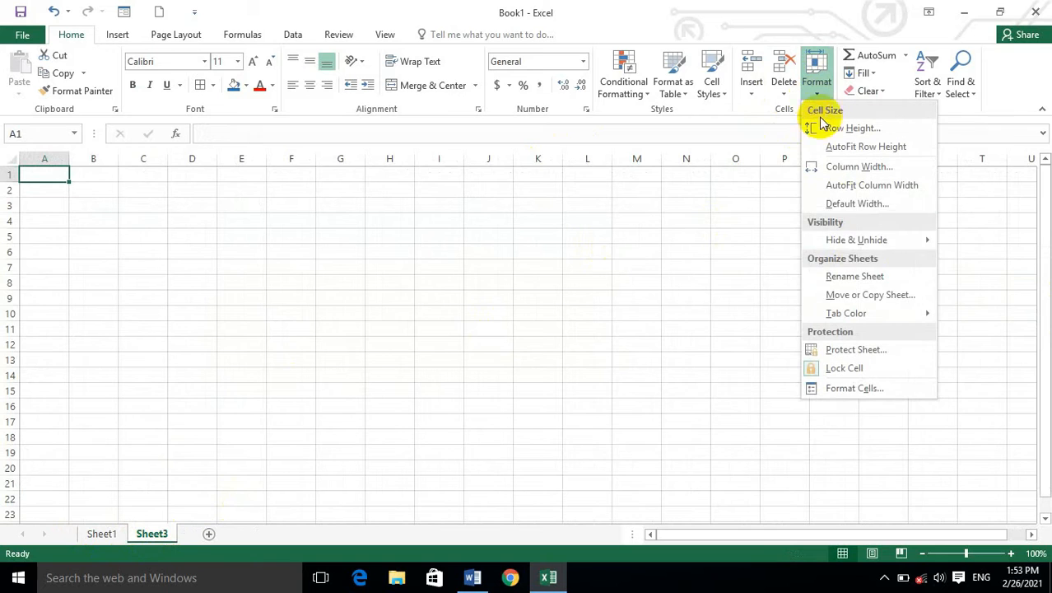
mouse_move(894, 239)
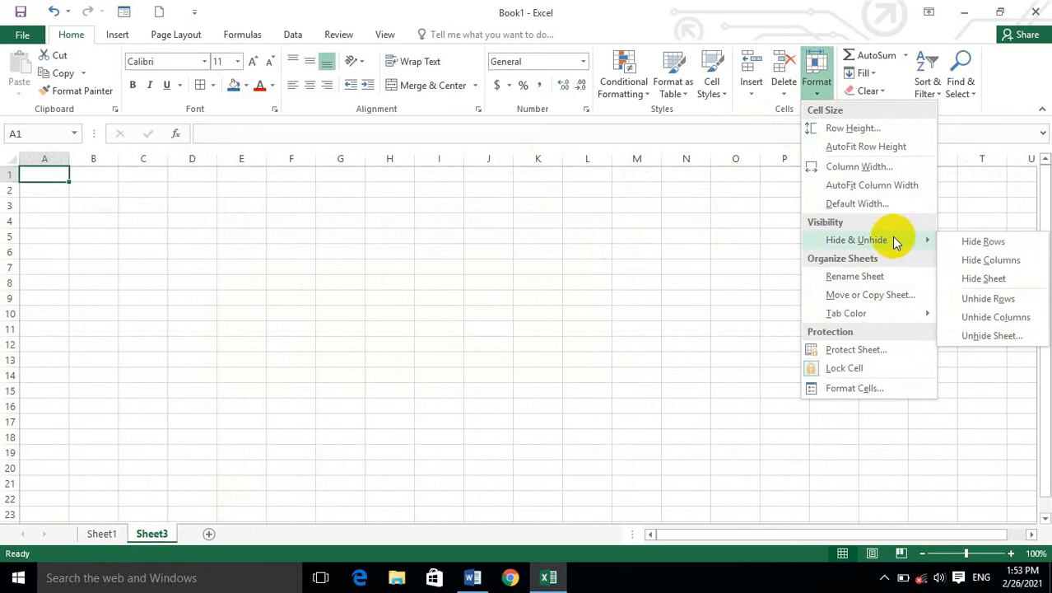
click(964, 334)
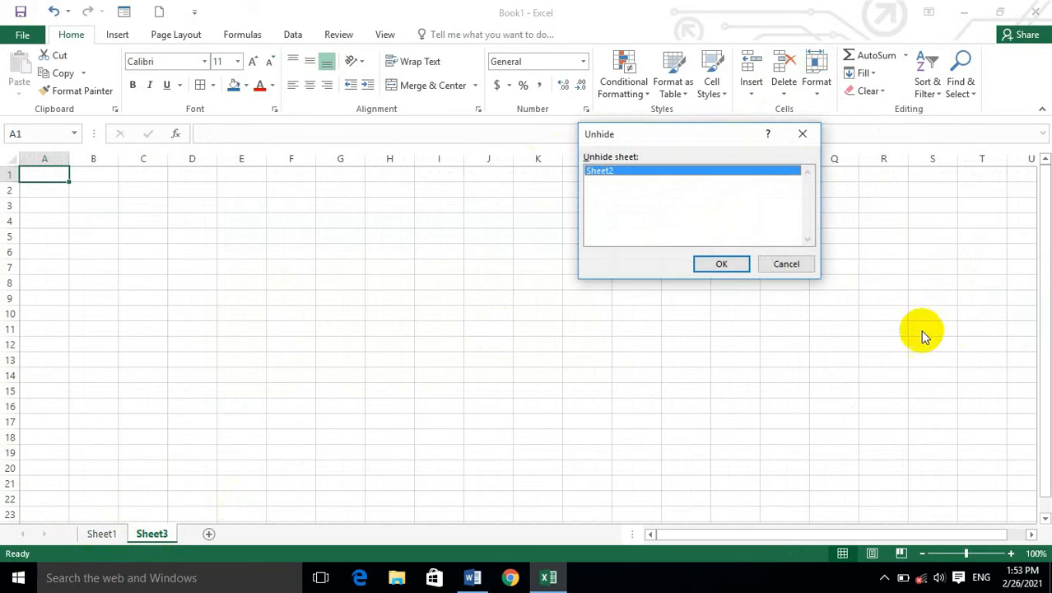
click(720, 264)
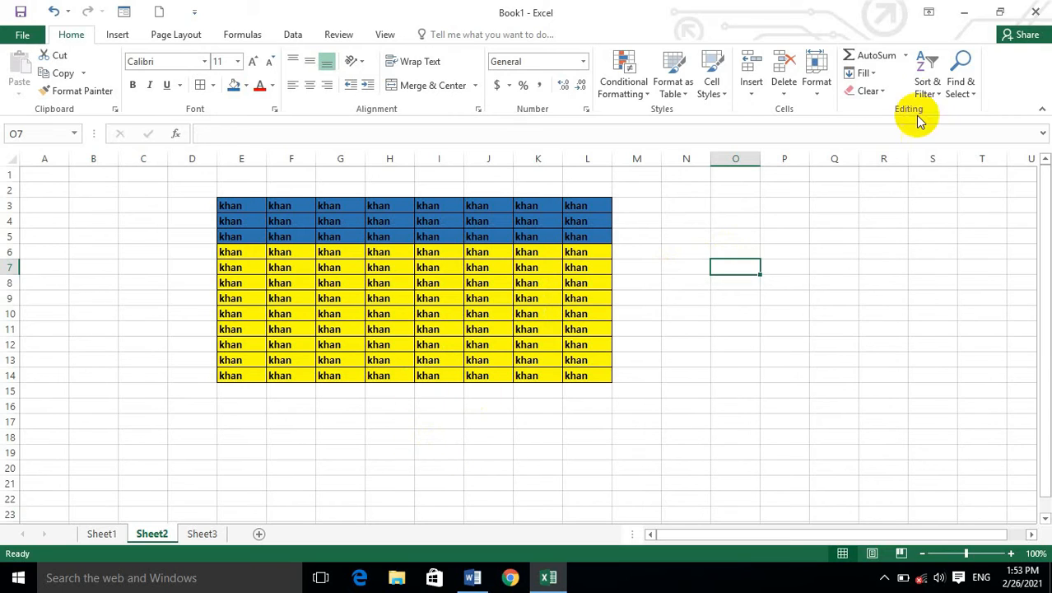
Rename Sheet1 as attendence.
click(816, 82)
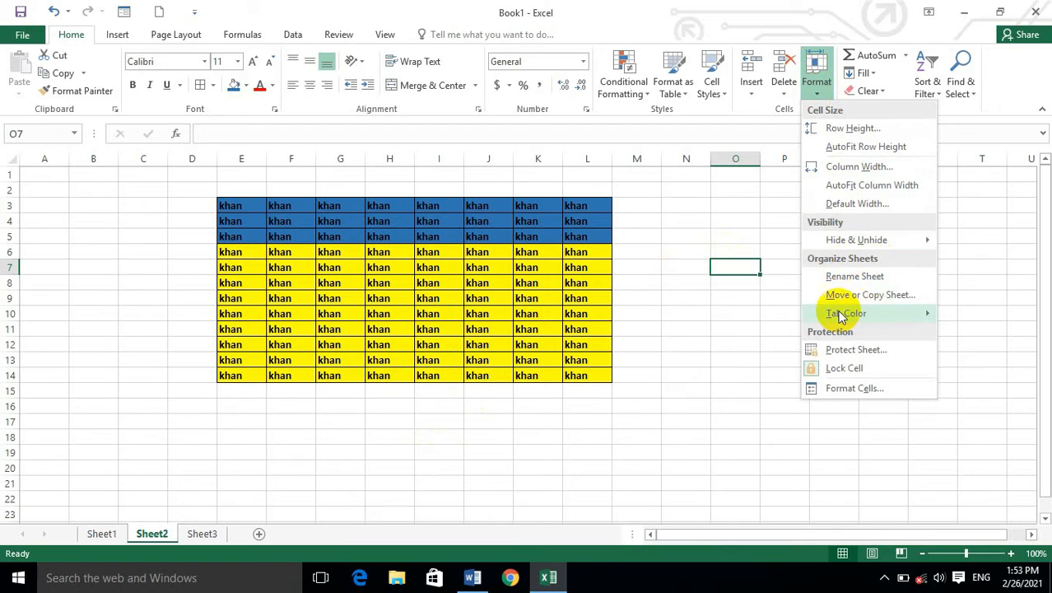
click(80, 536)
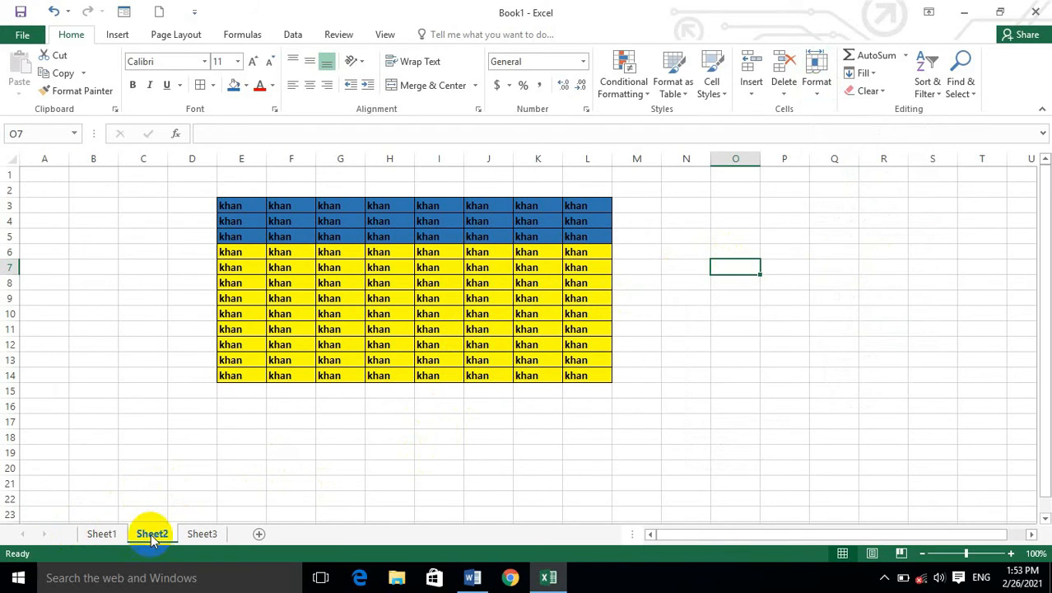
click(107, 533)
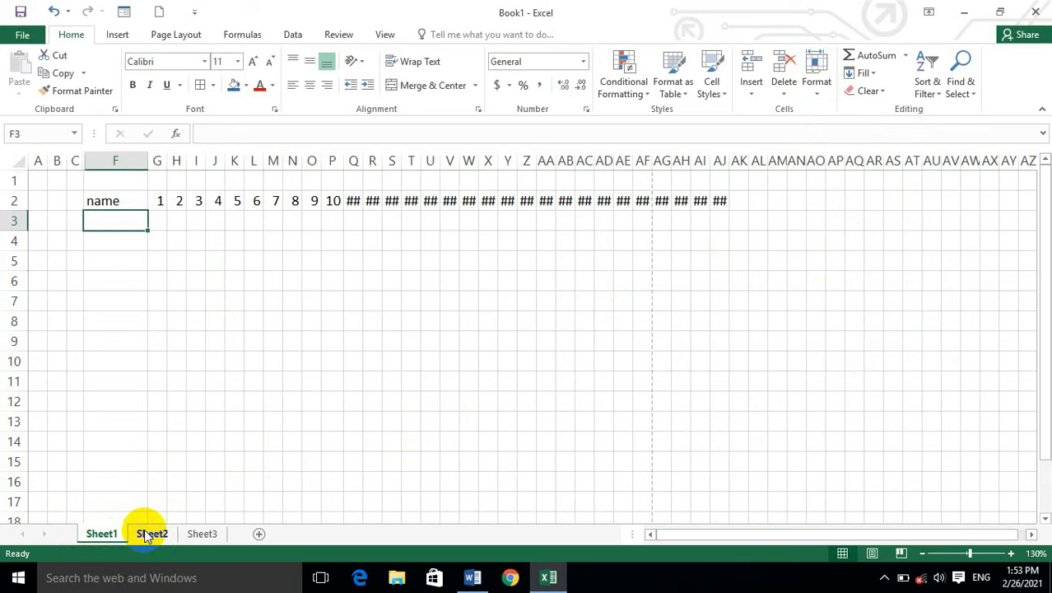
click(815, 97)
click(841, 273)
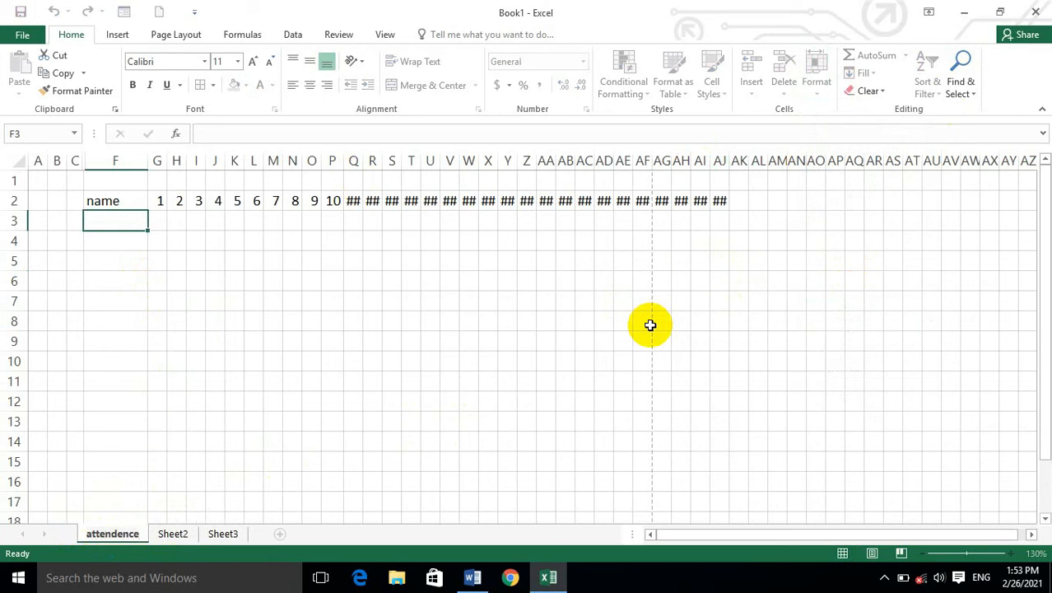
click(568, 362)
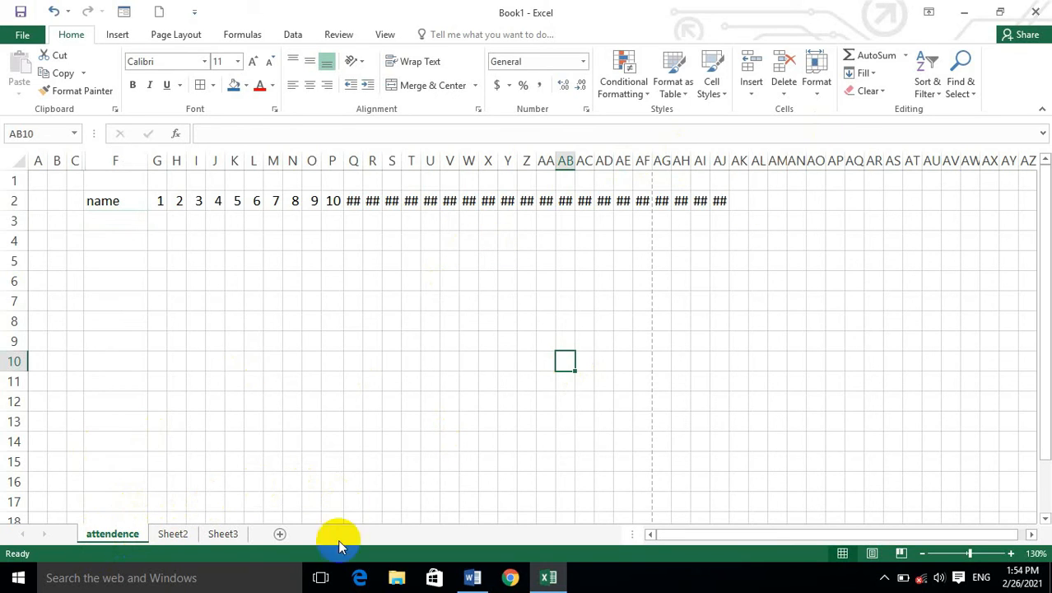
click(175, 533)
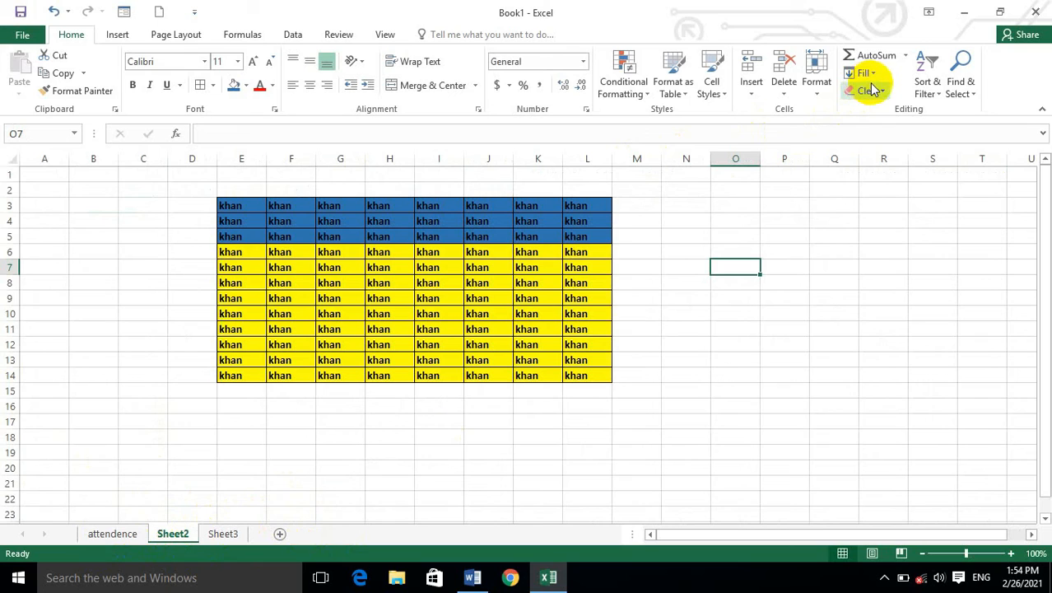
click(816, 86)
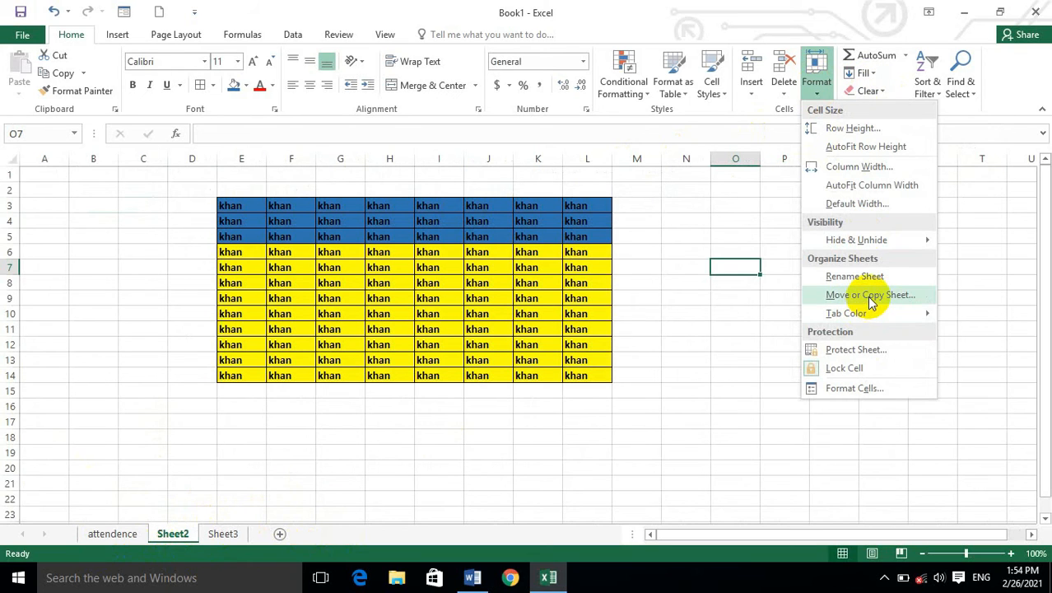
click(97, 535)
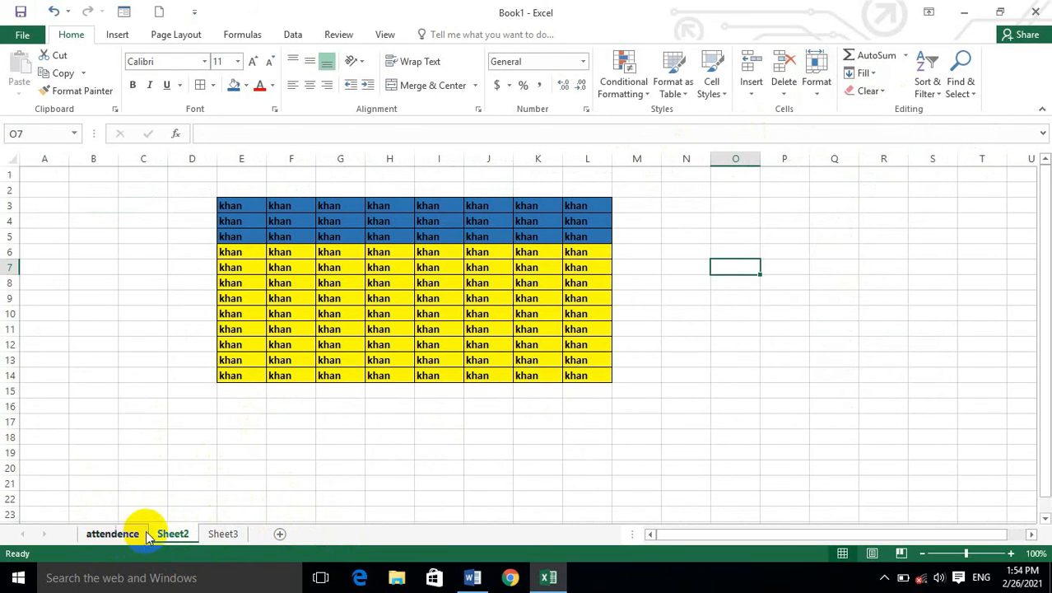
Create a copy of the attendence sheet within Book1, placed at the end of the sheets.
click(118, 535)
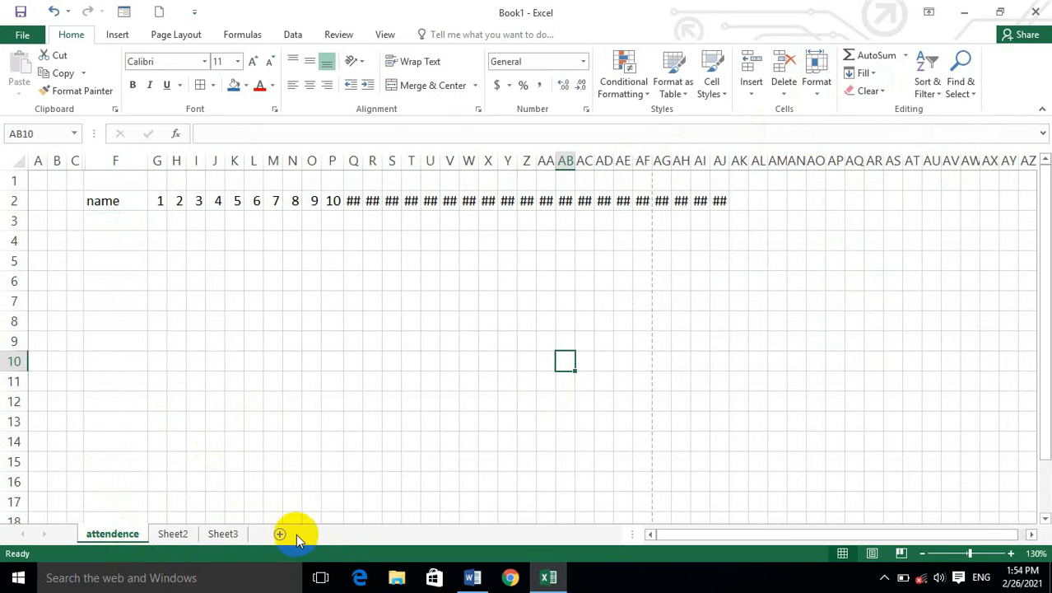
click(820, 92)
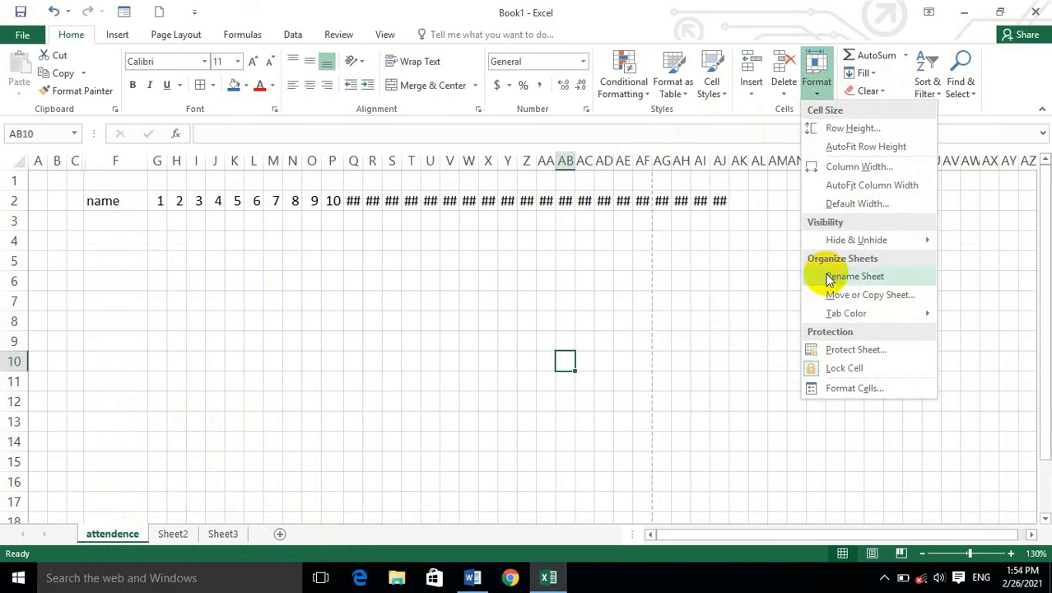
click(873, 298)
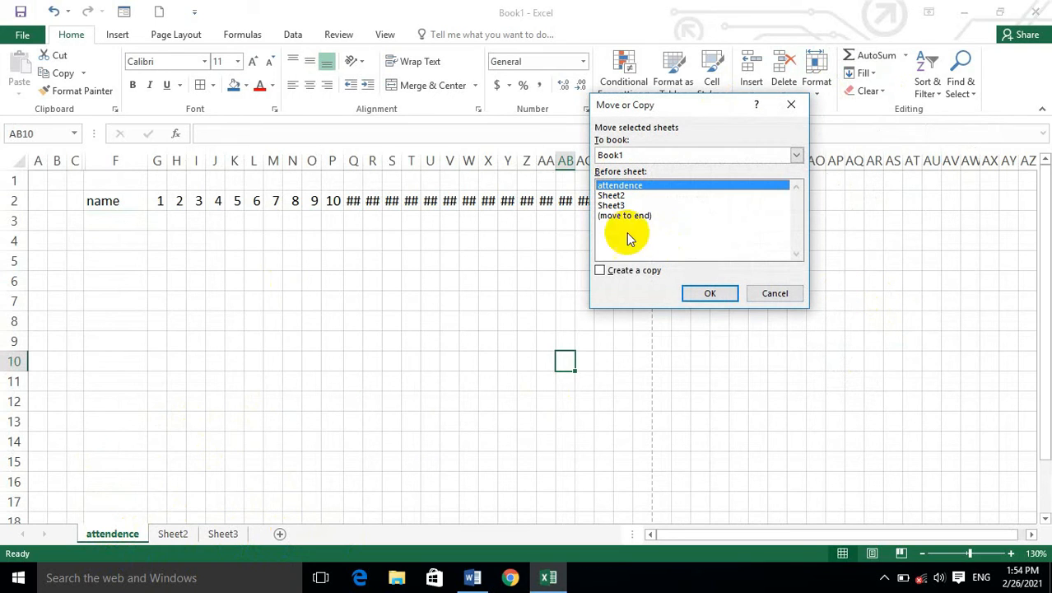
click(628, 214)
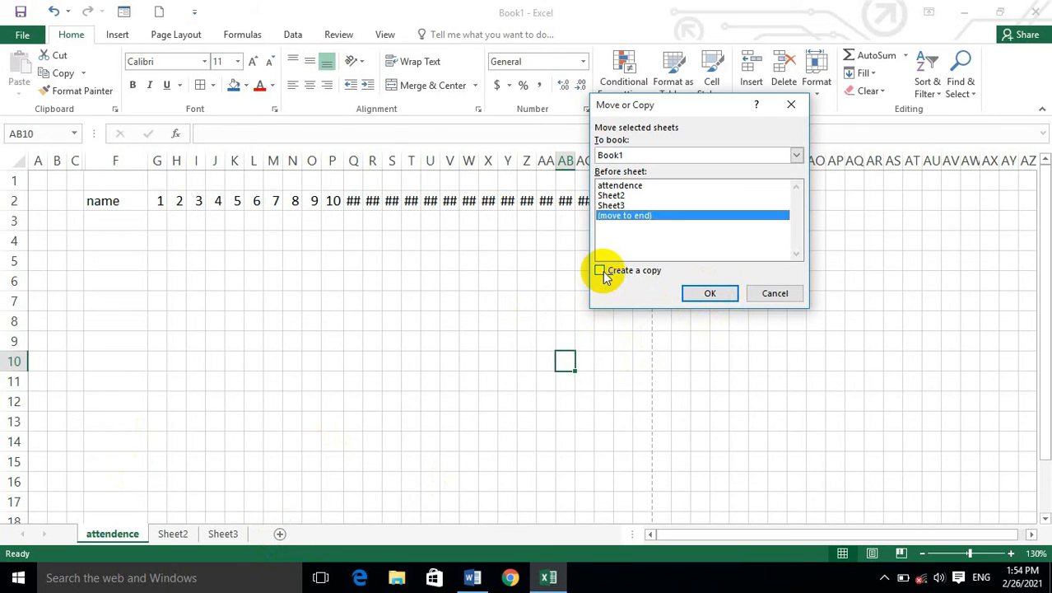
click(709, 294)
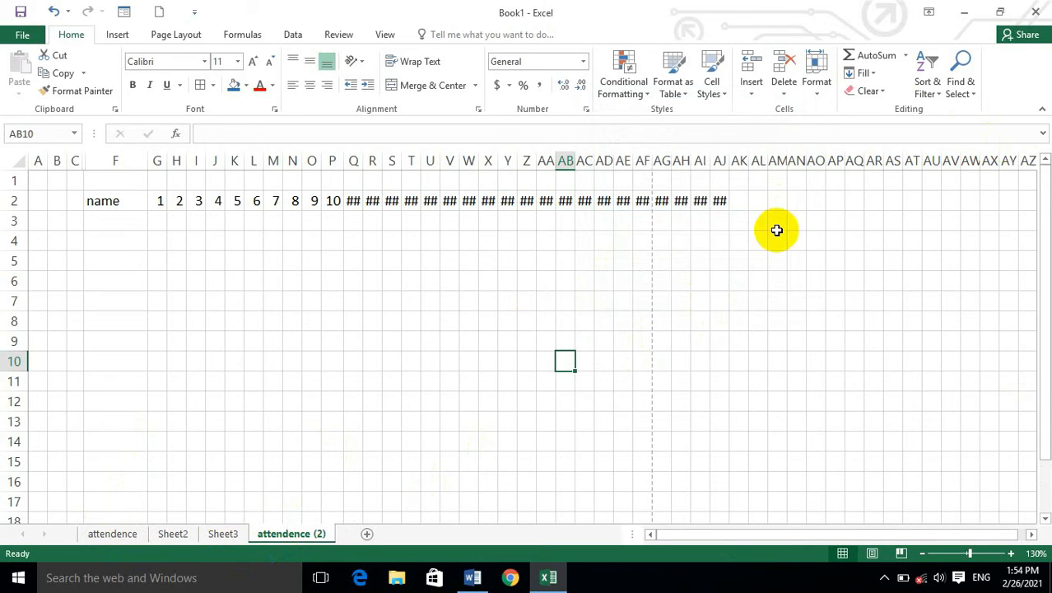
Set the attendence sheet's tab color to red and check the color from Sheet2.
click(827, 100)
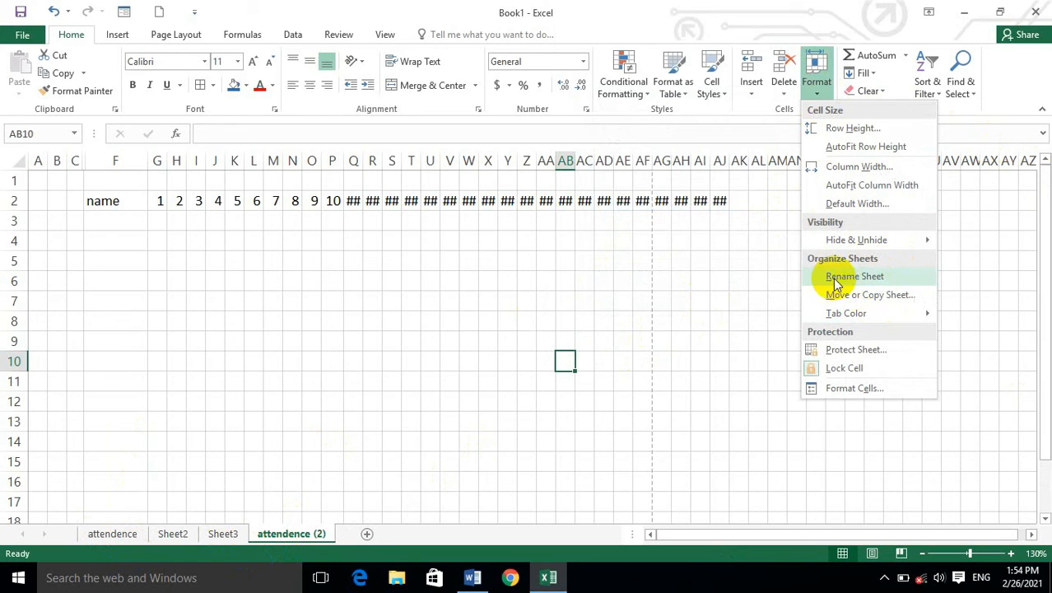
click(188, 530)
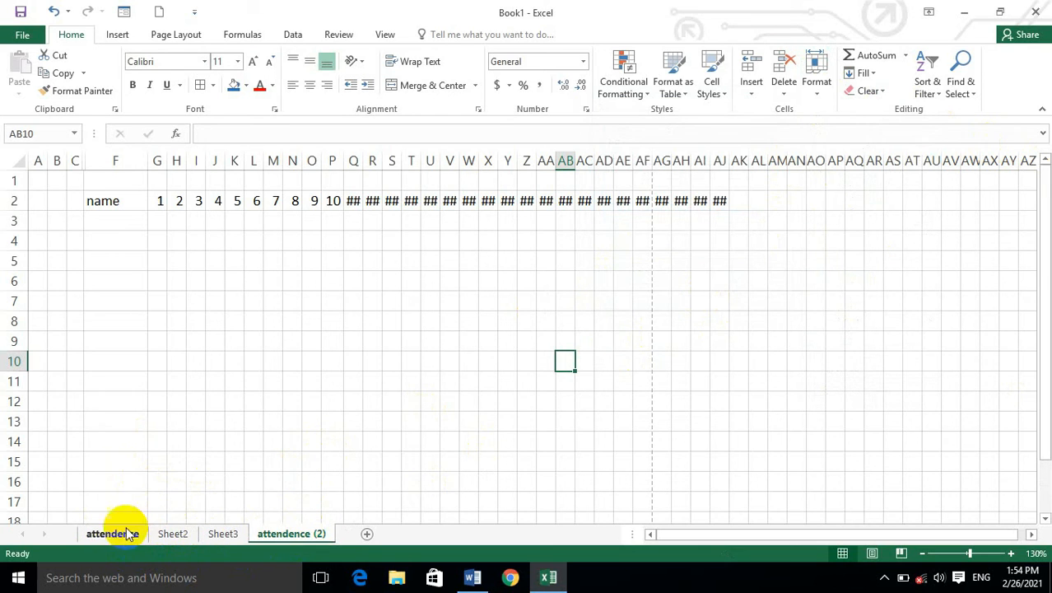
click(816, 82)
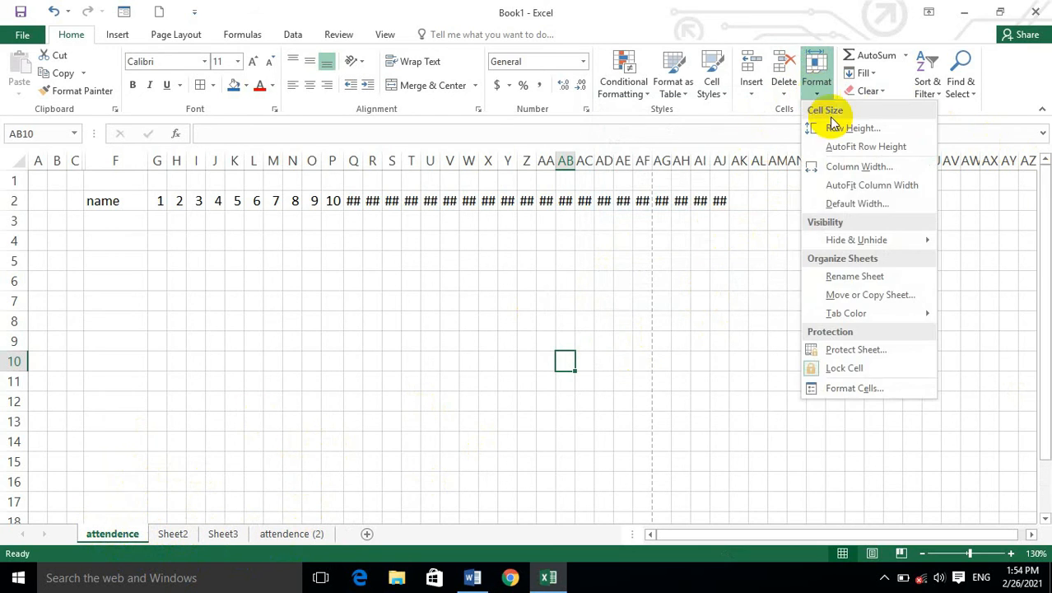
mouse_move(904, 317)
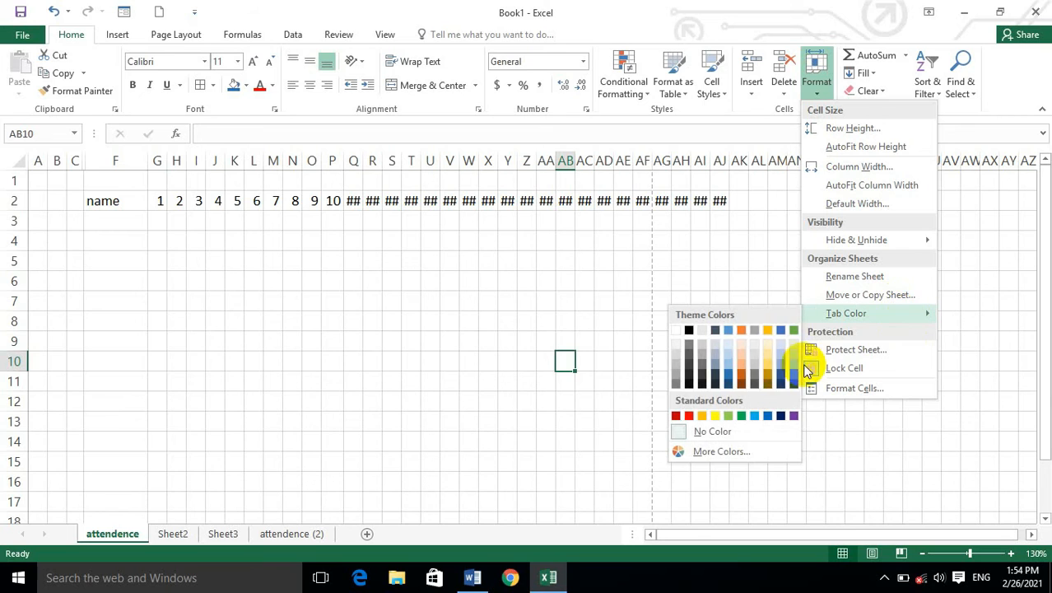
click(689, 417)
click(621, 417)
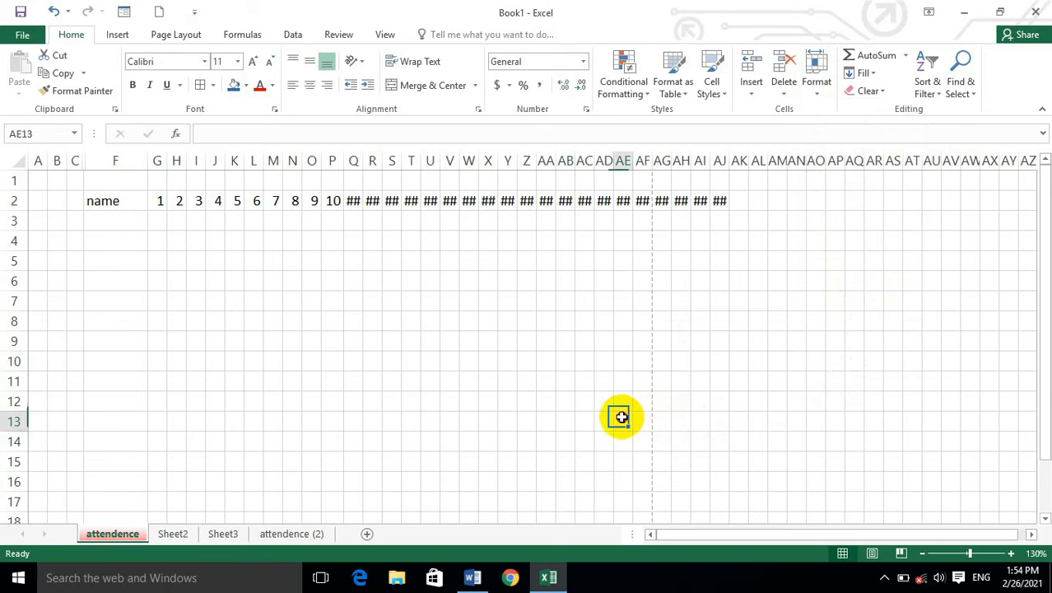
click(235, 422)
click(173, 534)
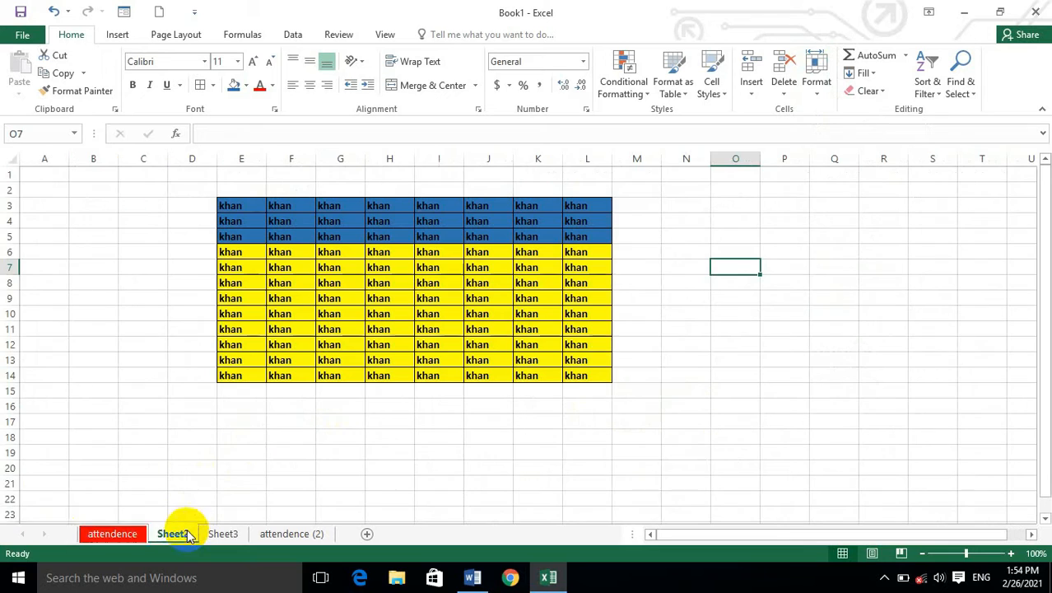
click(115, 535)
click(170, 534)
click(813, 85)
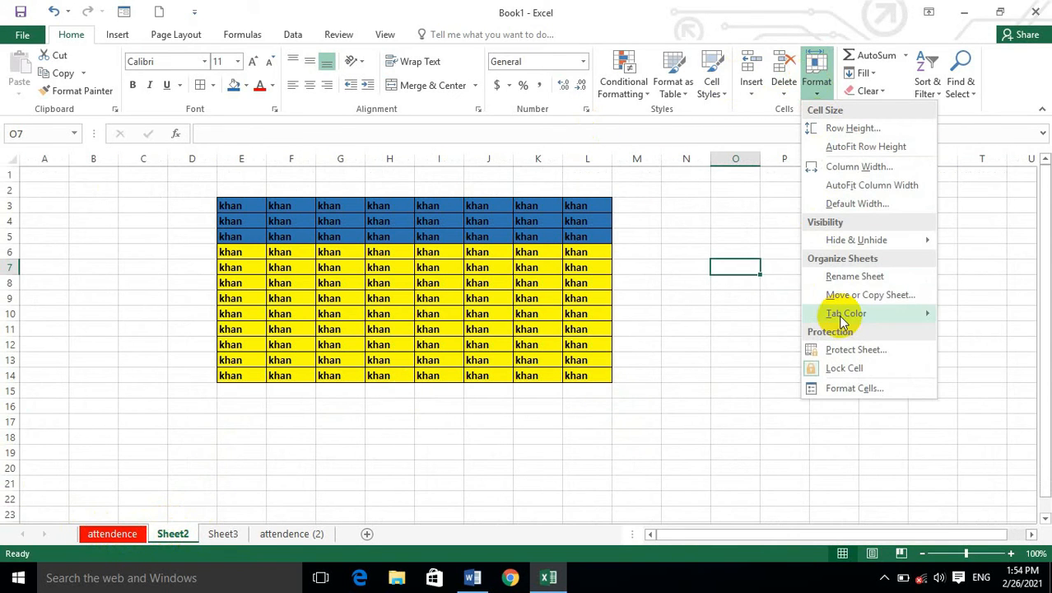
mouse_move(837, 313)
click(450, 421)
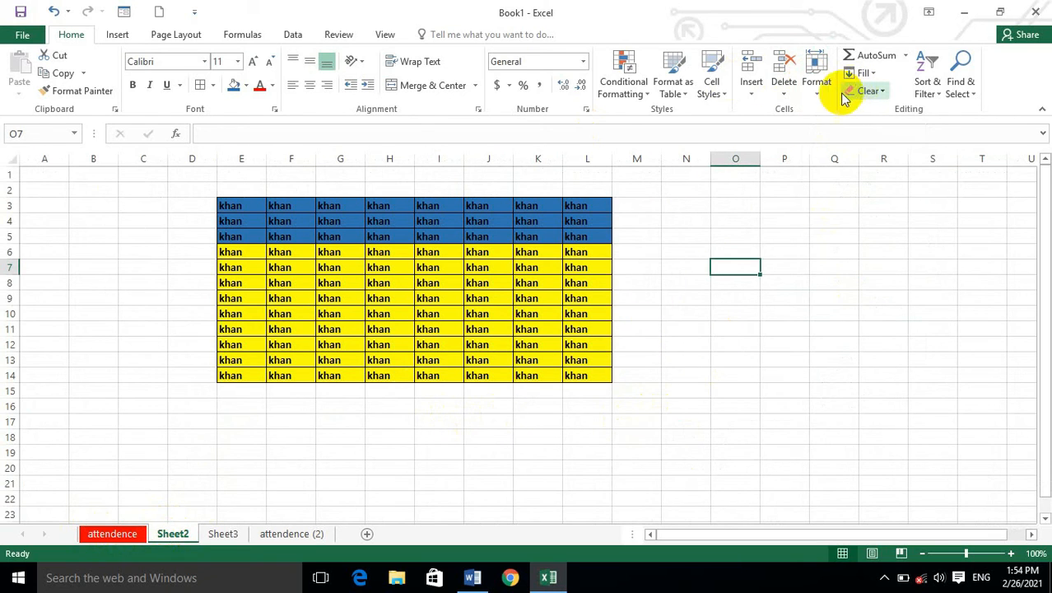
click(816, 83)
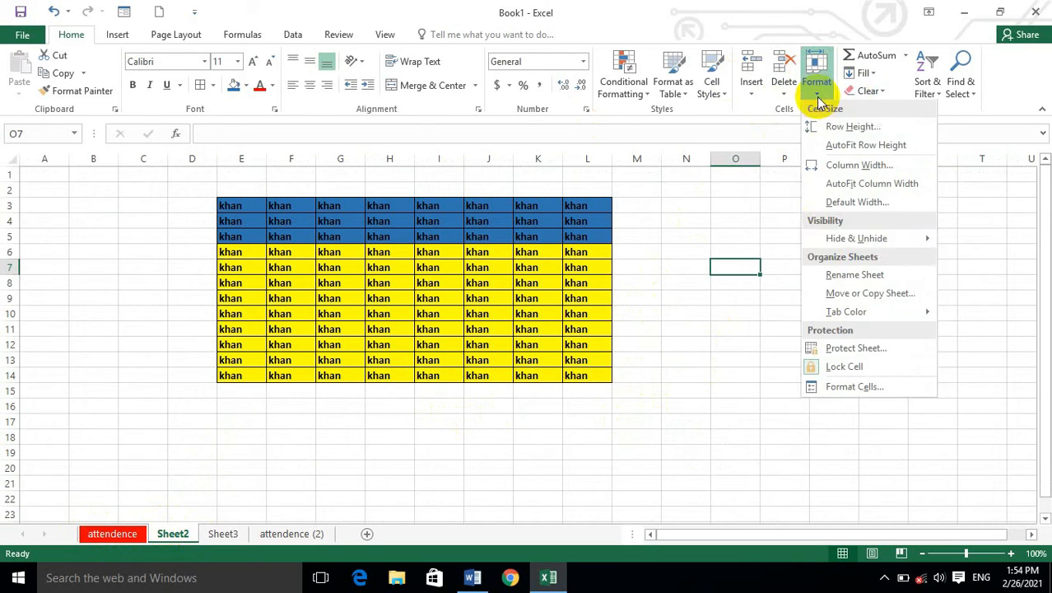
click(871, 353)
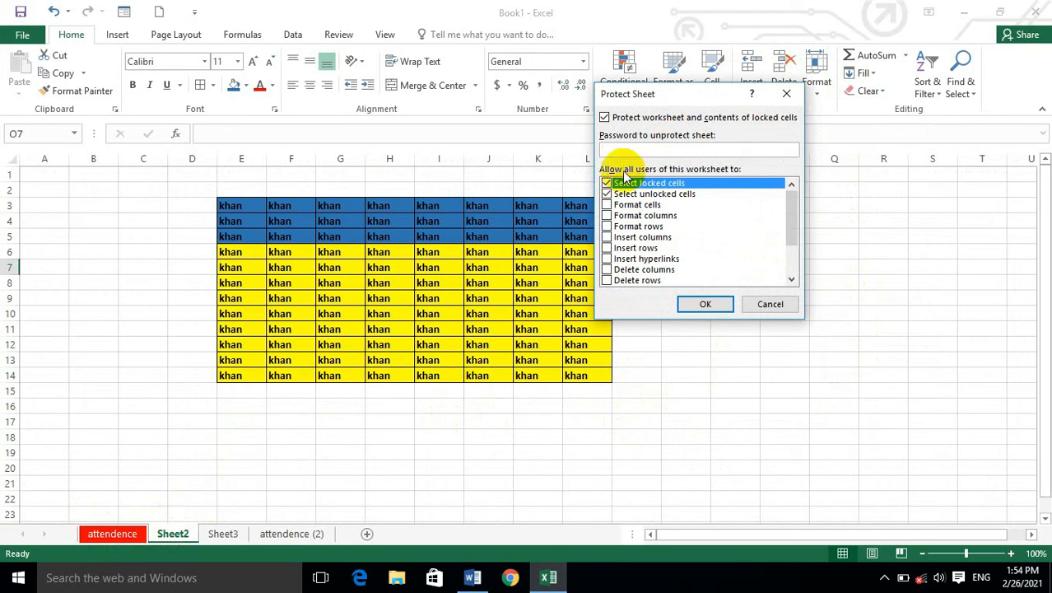
click(770, 303)
Enter the trial text dfsd in empty cell N14 of Sheet2 and erase it again.
click(680, 371)
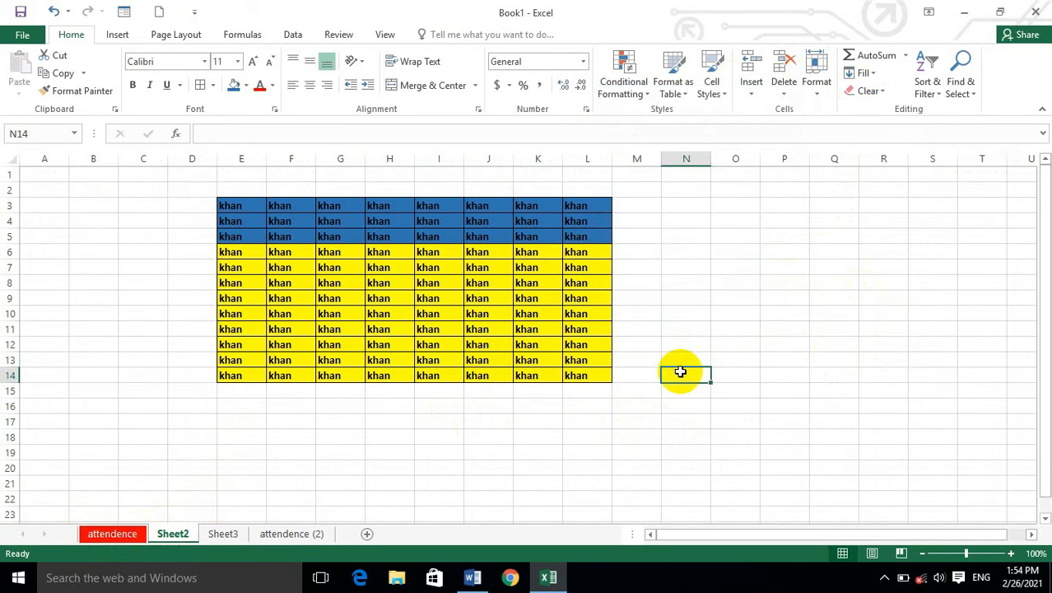
text(dfsd)
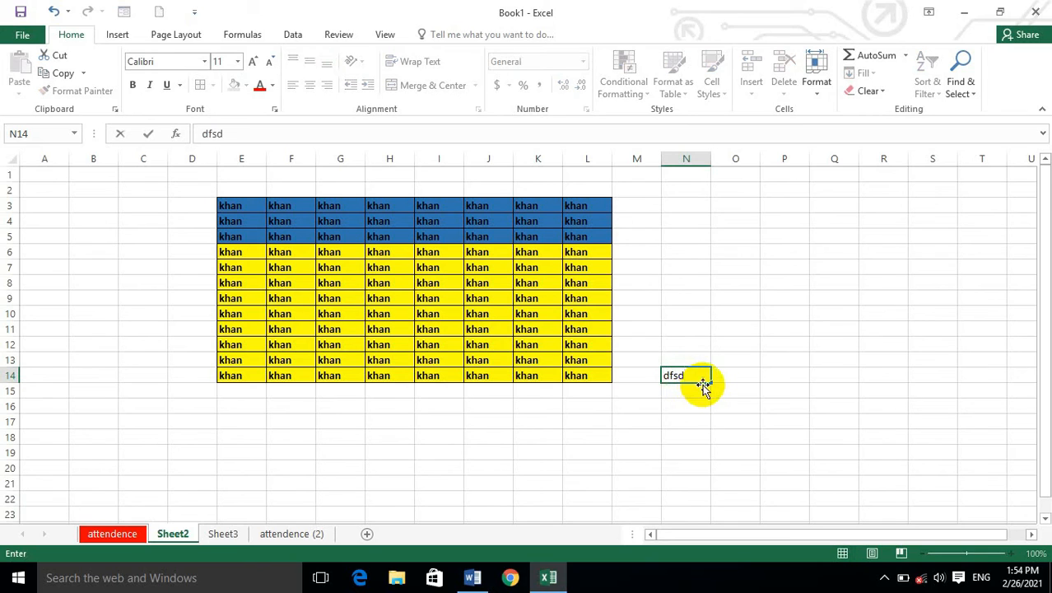
key(BackSpace)
key(BackSpace)
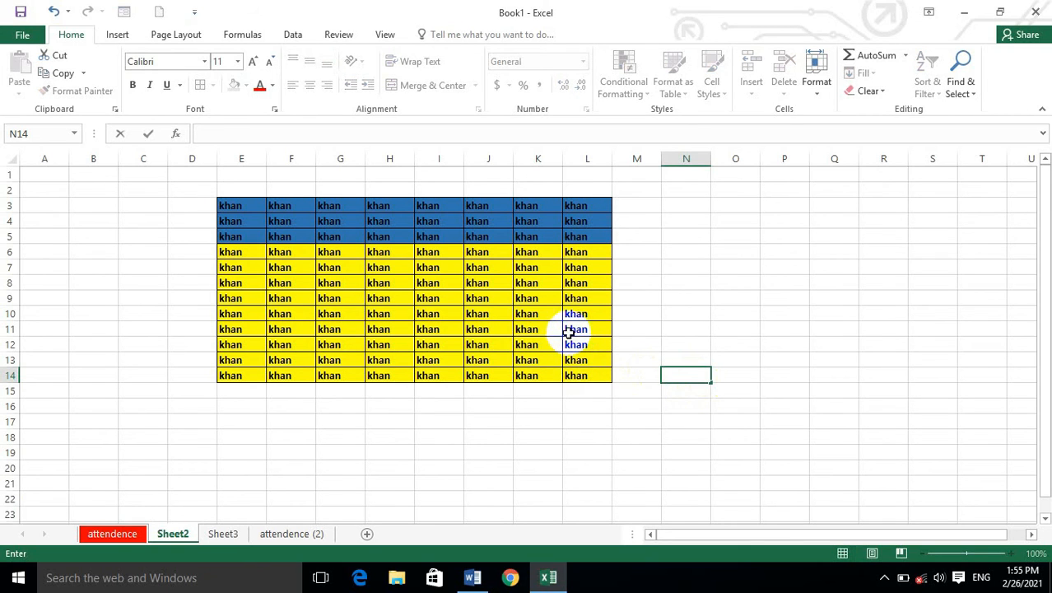
click(476, 300)
Overwrite the text in cell E3 of Sheet2 with a trial name.
click(248, 207)
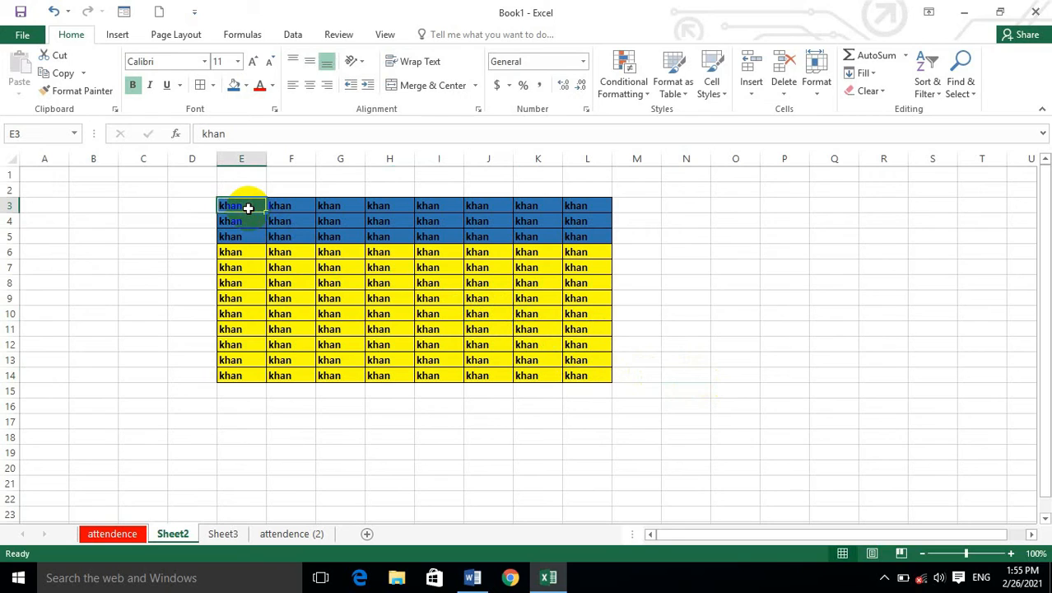
text(ak)
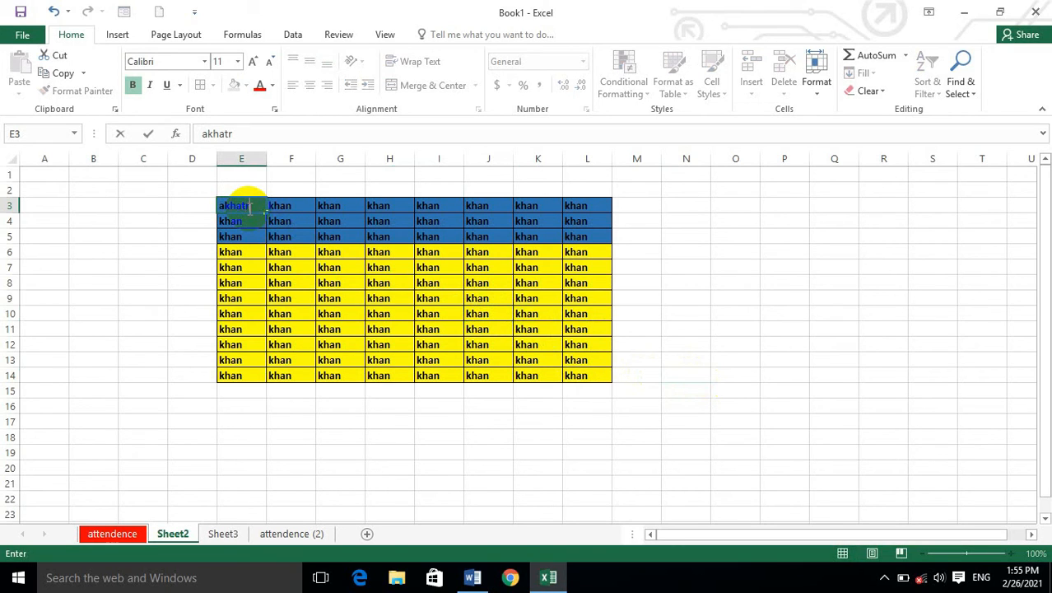
key(ctrl+Return)
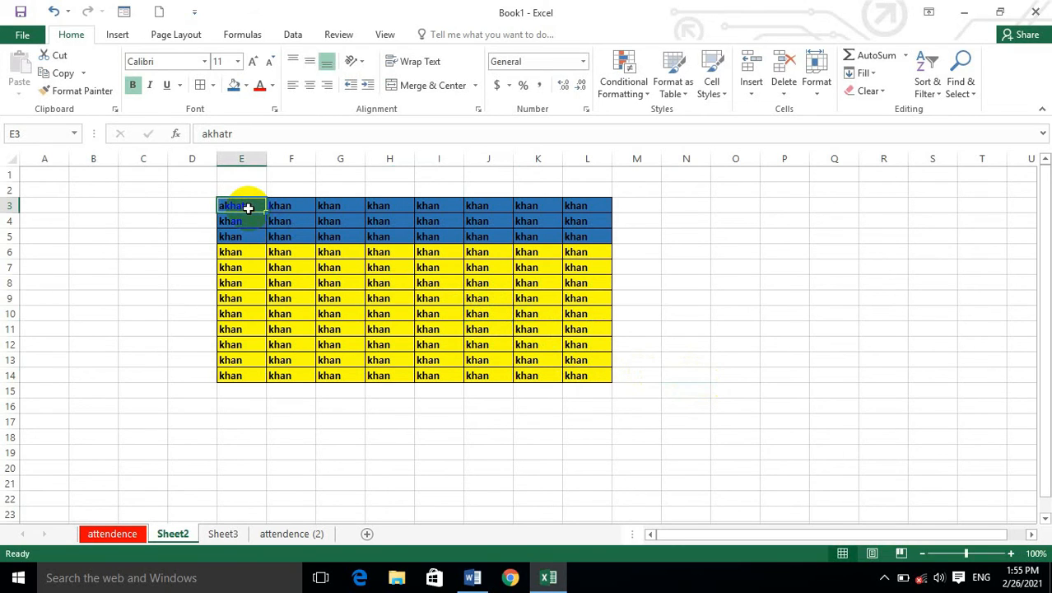
click(198, 203)
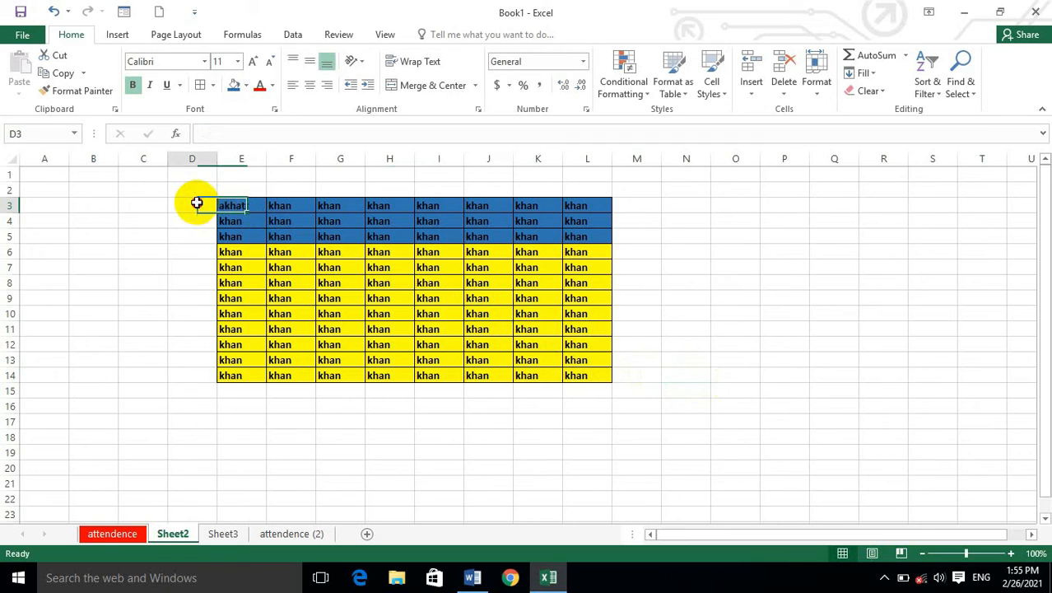
Fill every cell of the table range E3:L14 with the text khan123 at once.
drag(230, 207, 601, 371)
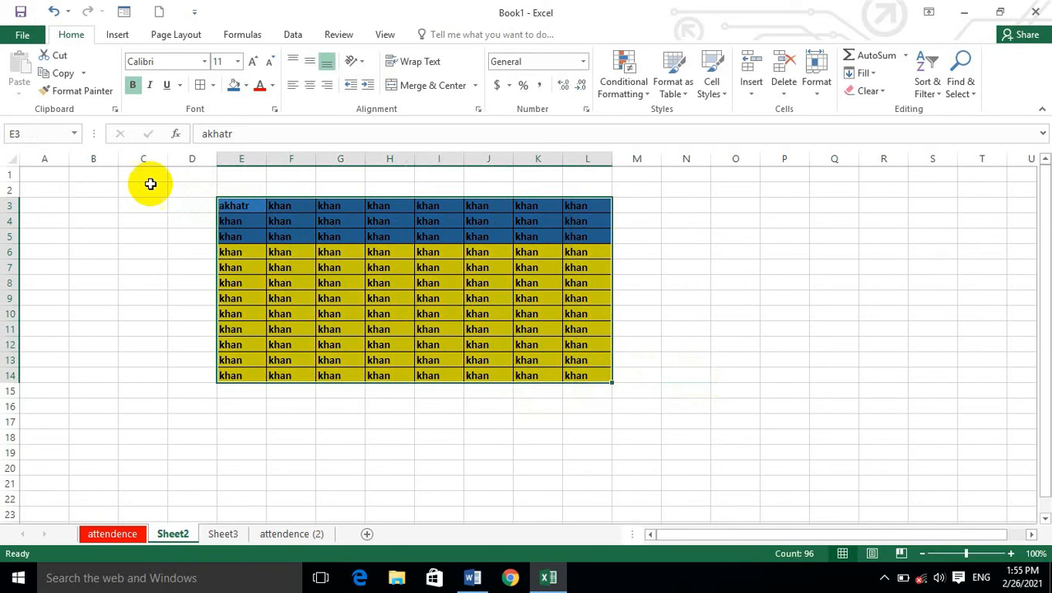
click(232, 204)
drag(238, 209, 605, 370)
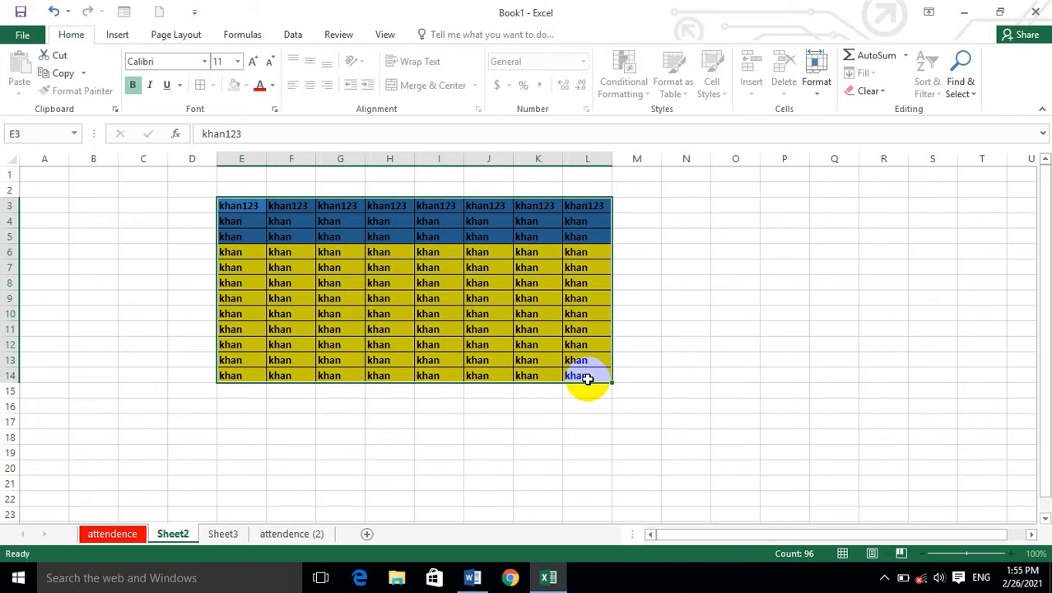
text(khan123)
key(ctrl+Return)
key(ctrl+q)
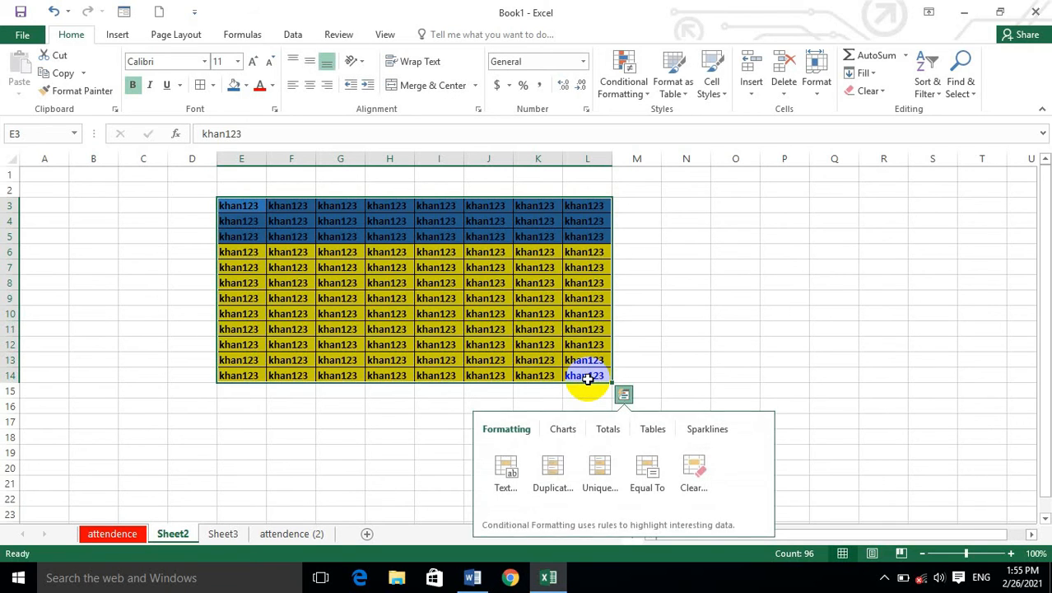
click(671, 374)
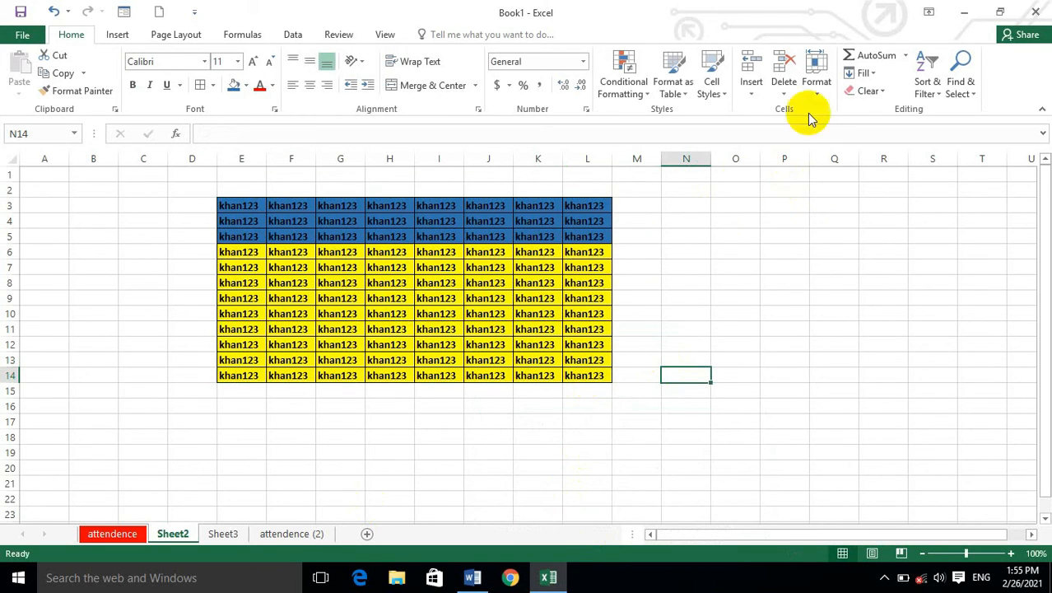
Protect Sheet2 with a password, allowing only selection of locked and unlocked cells, and re-enter the password to confirm.
click(816, 82)
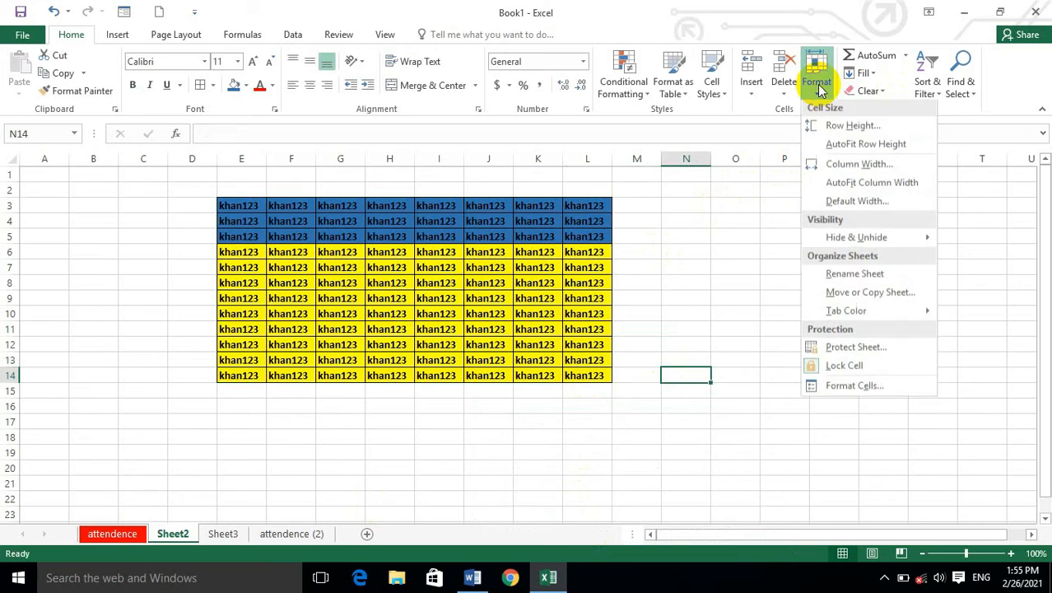
click(858, 349)
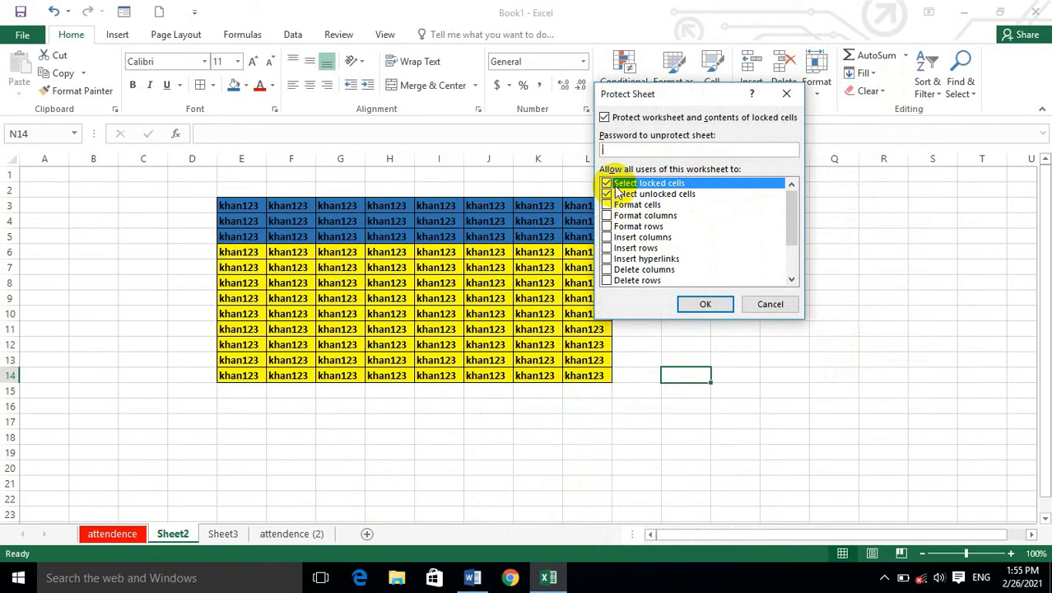
scroll(623, 239, down, 2)
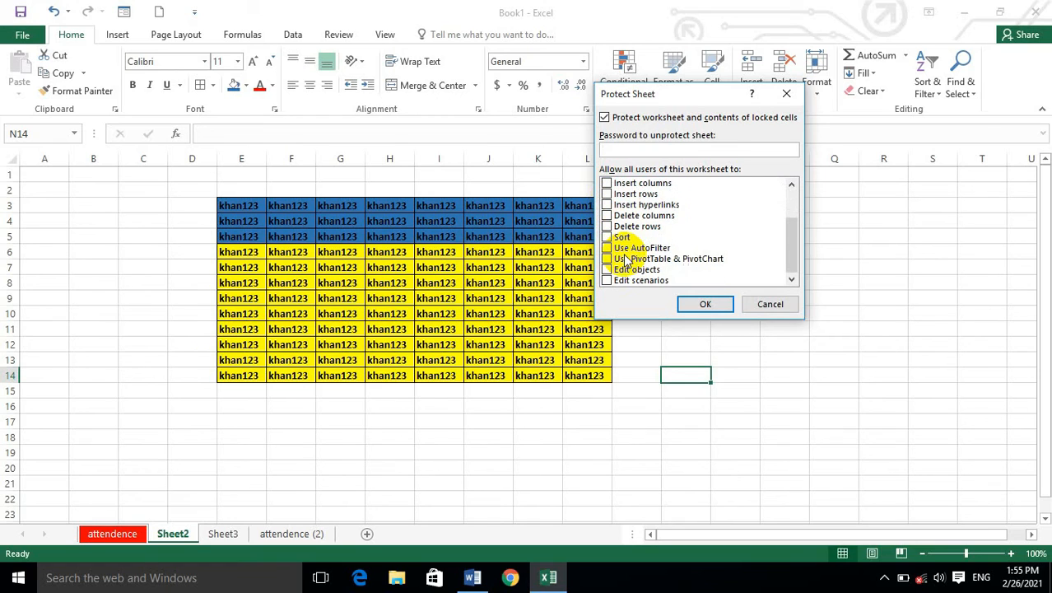
key(Tab)
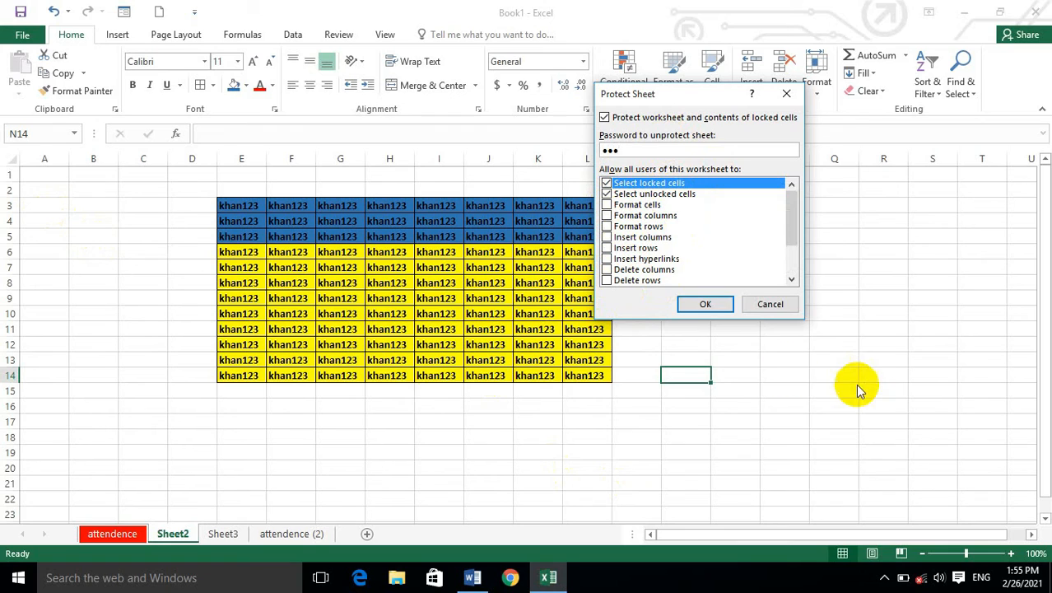
click(699, 305)
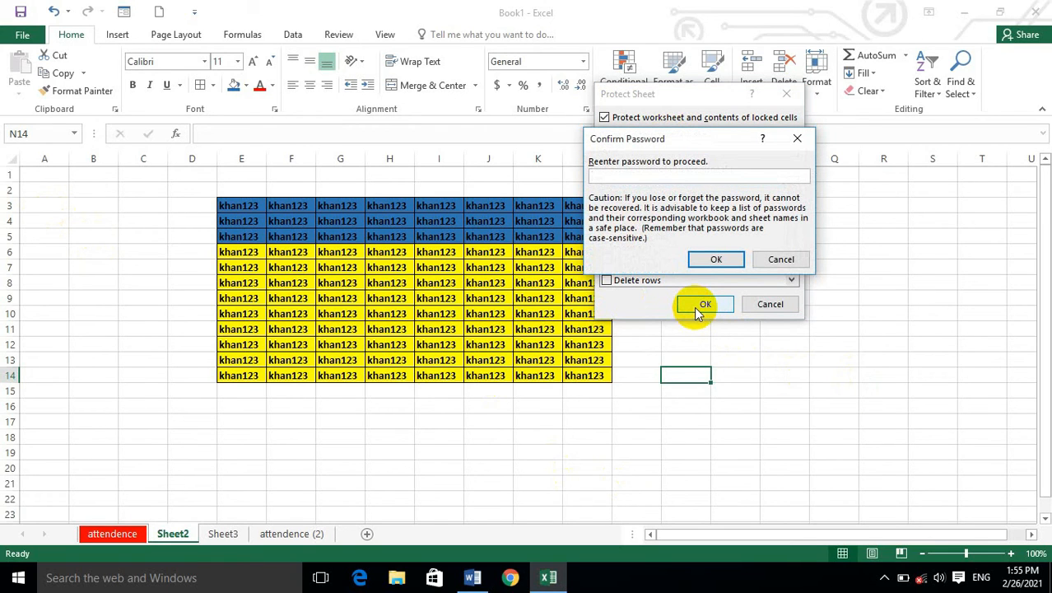
key(Return)
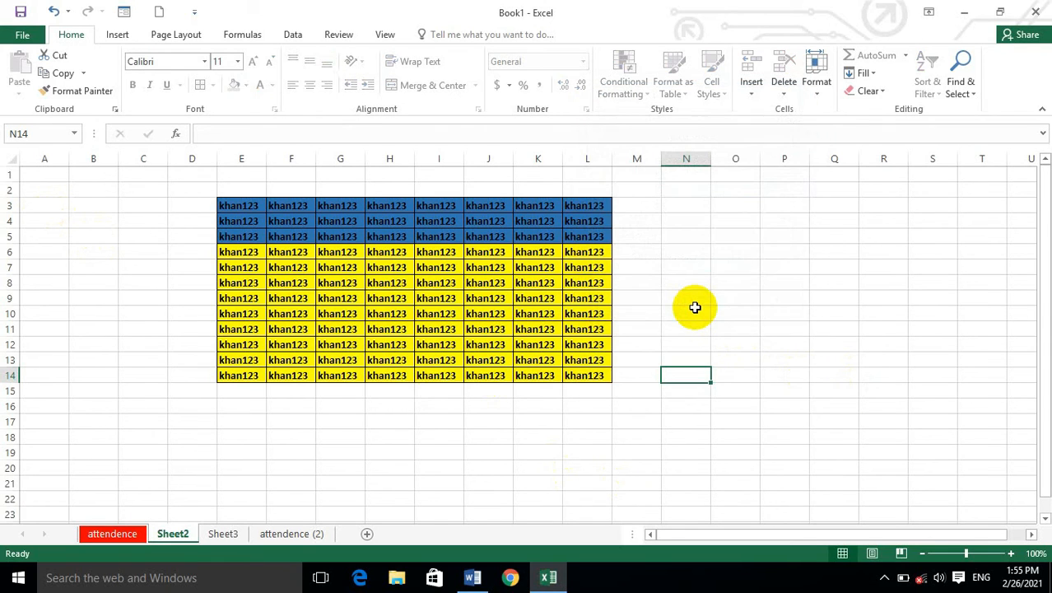
Test the sheet protection by trying to edit cells N10, I7 and B11, dismissing each warning.
key(a)
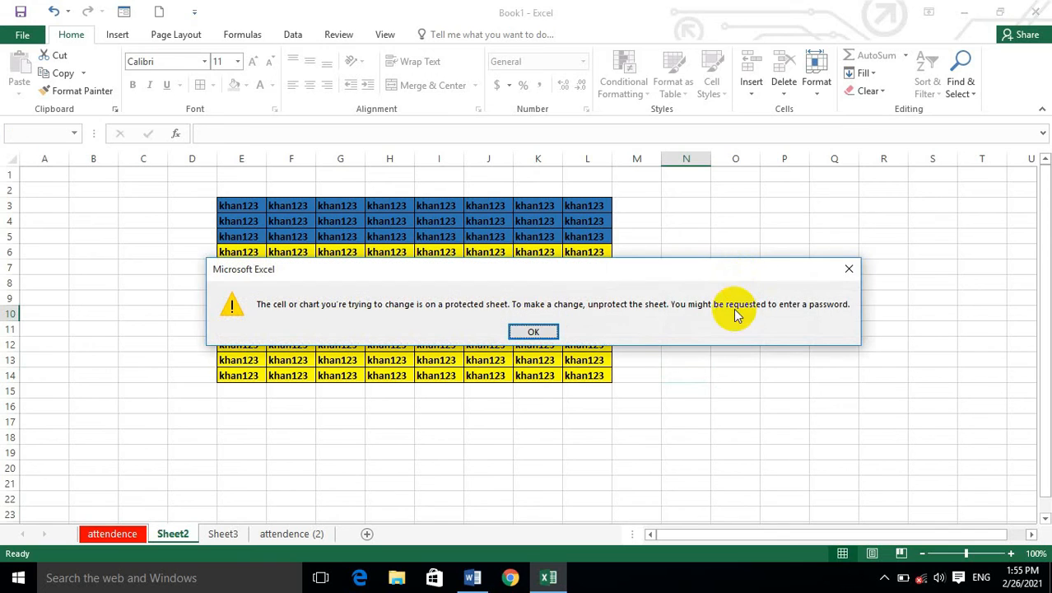
click(544, 332)
double_click(438, 267)
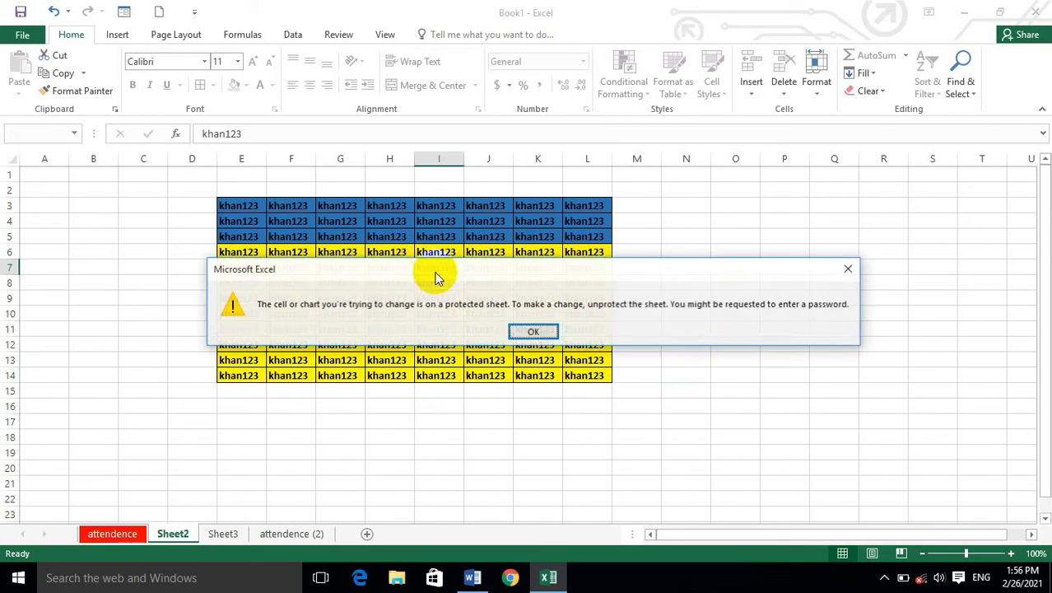
click(558, 333)
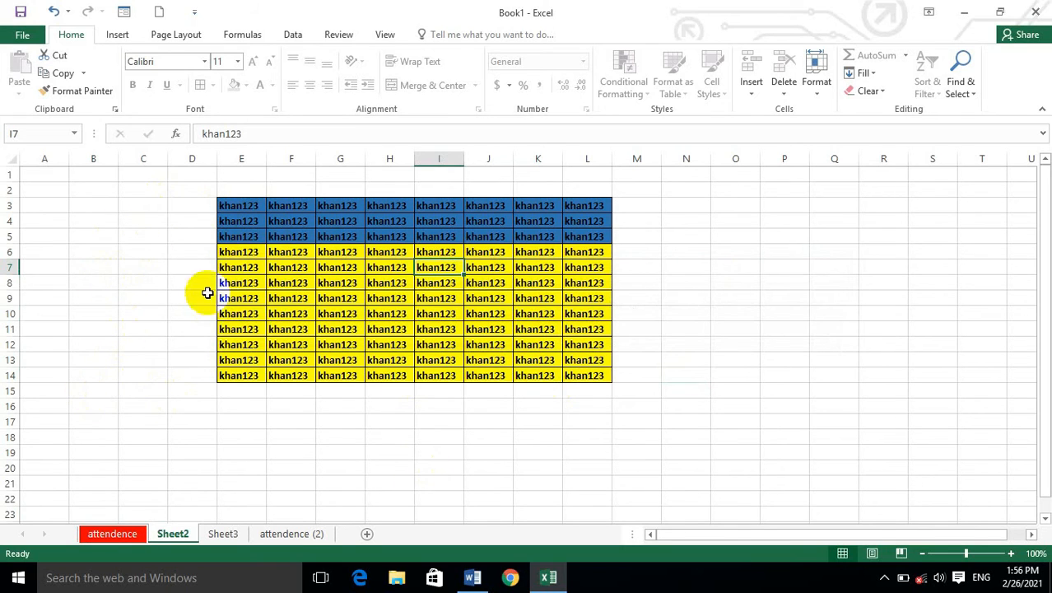
double_click(73, 333)
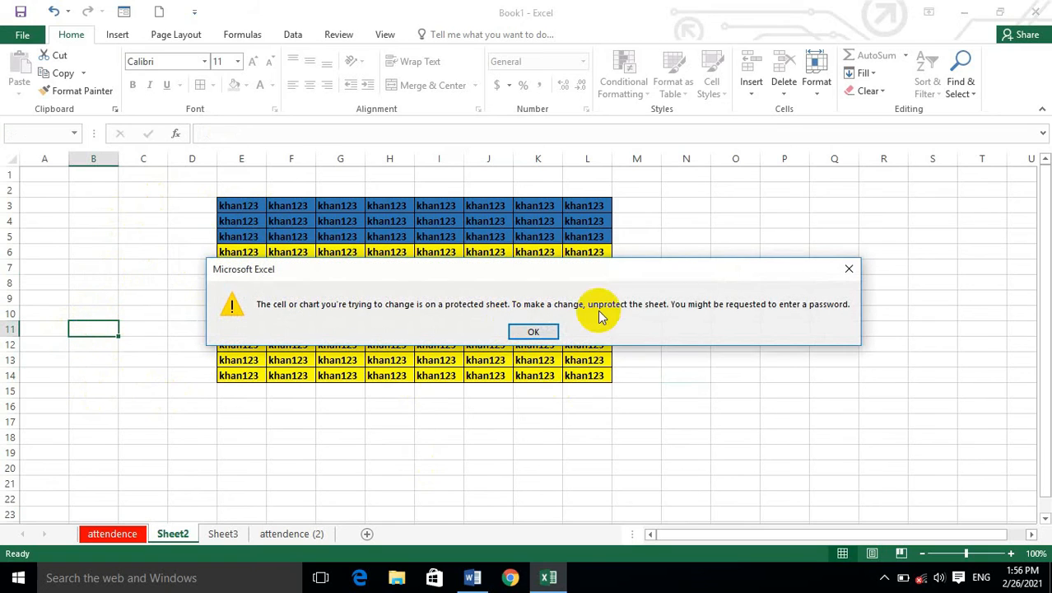
click(547, 332)
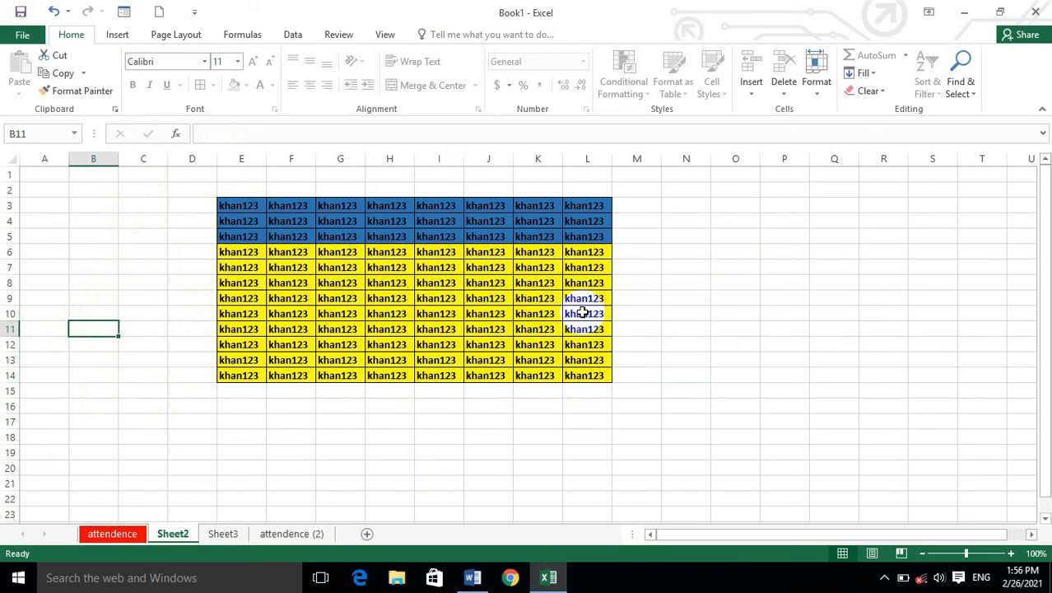
Unprotect Sheet2 by entering the sheet password.
click(821, 82)
click(847, 349)
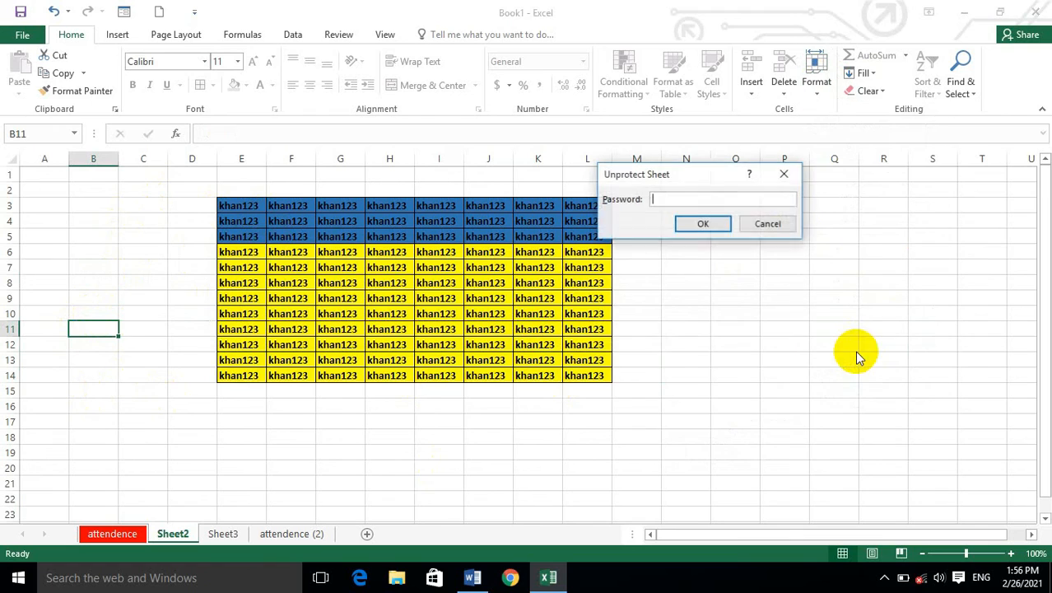
click(703, 223)
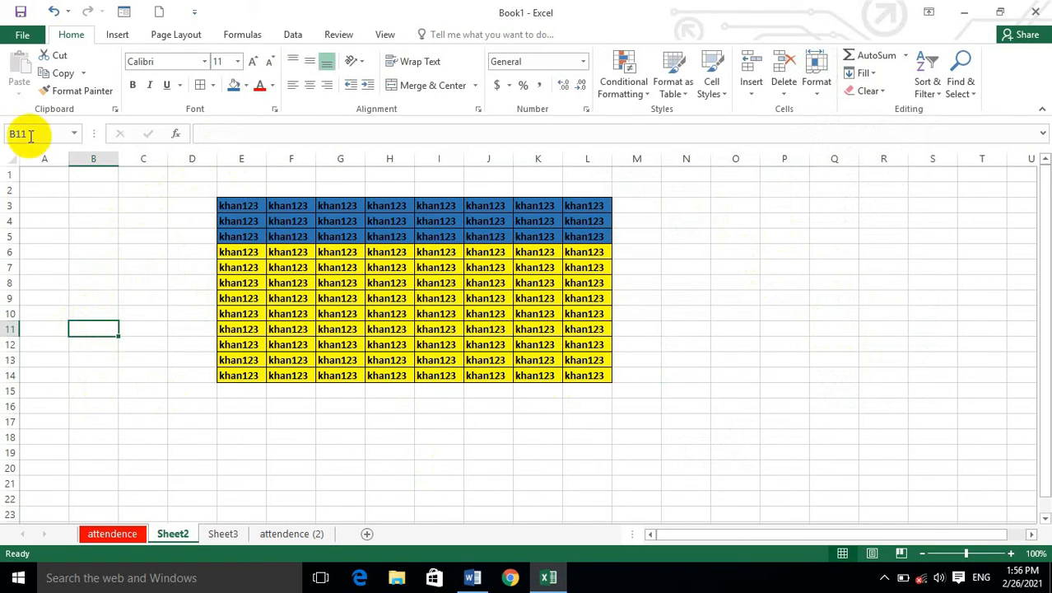
Turn off Lock Cell for all cells of Sheet2 and check the lock setting.
click(7, 159)
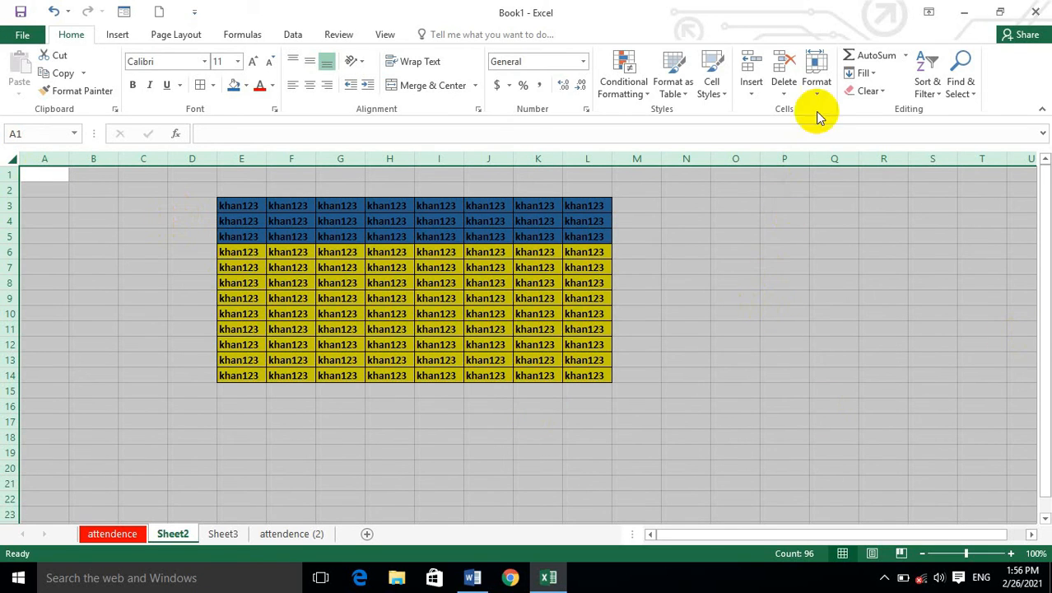
click(816, 78)
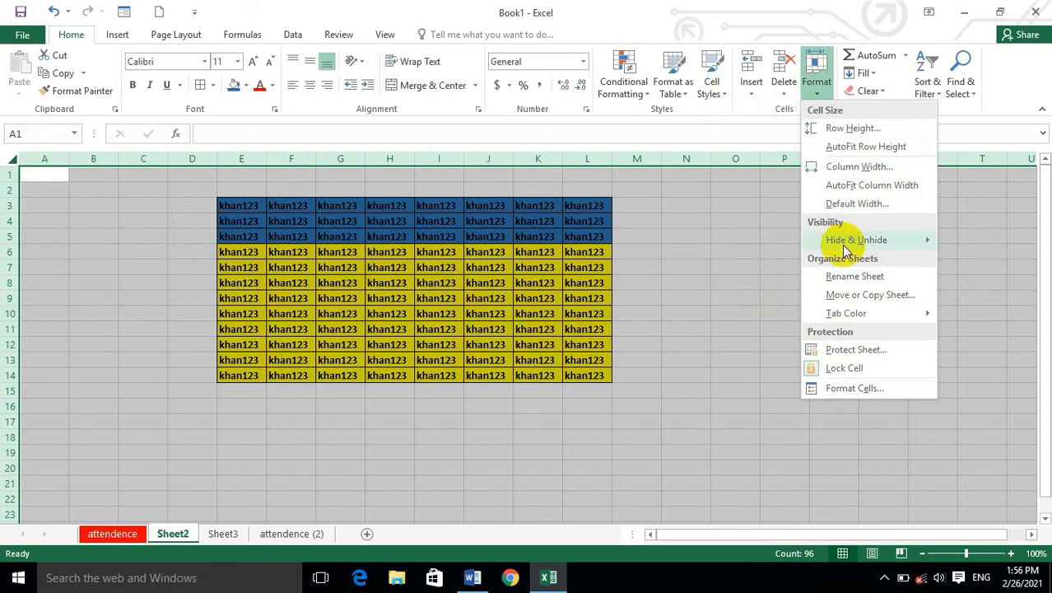
click(842, 367)
click(815, 81)
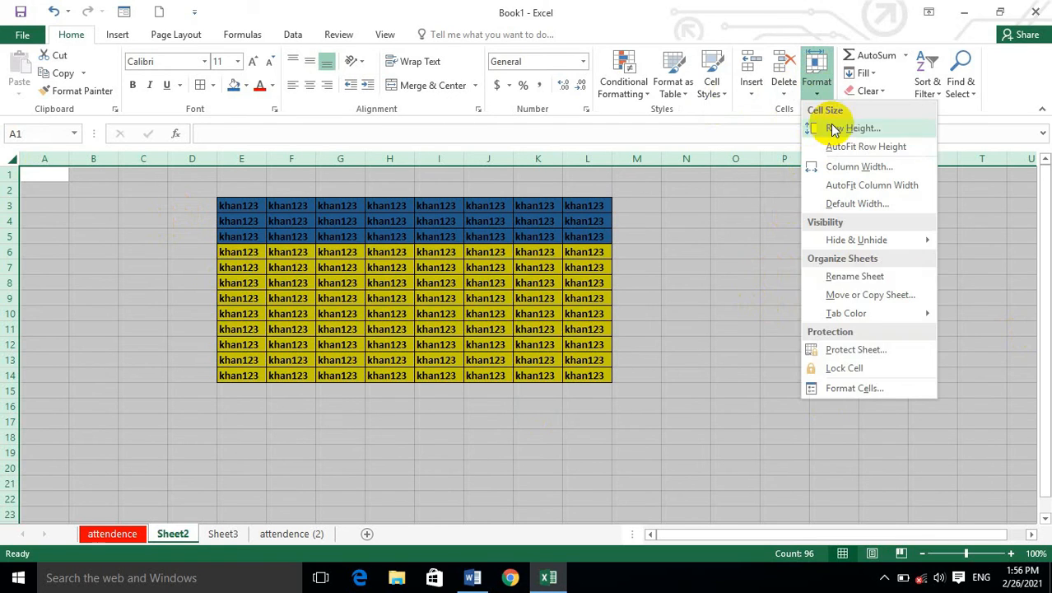
click(586, 407)
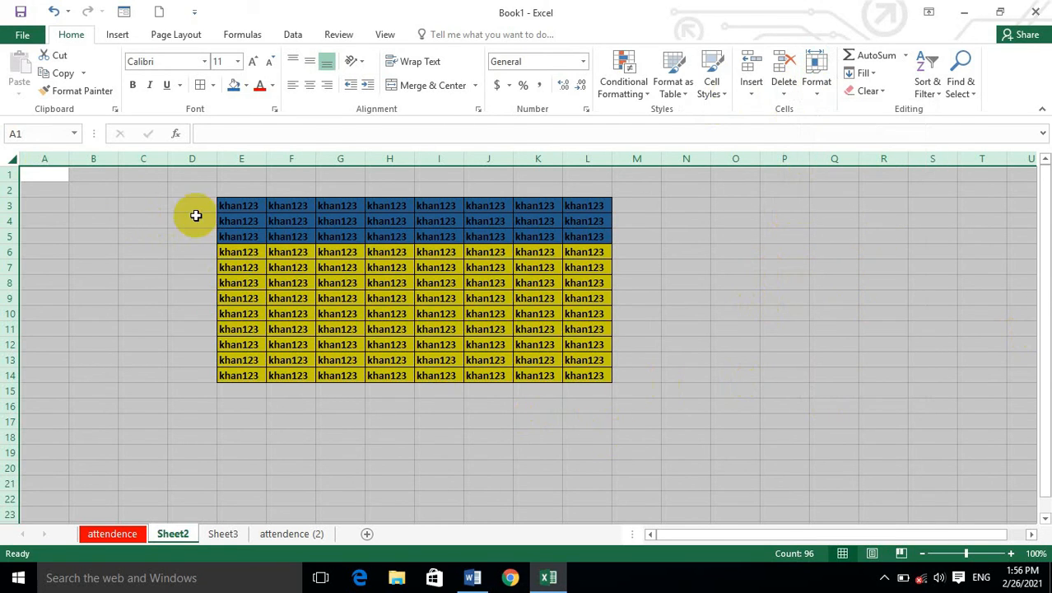
Turn on Lock Cell for only the table range E3:L14.
click(145, 219)
click(228, 200)
drag(227, 200, 584, 381)
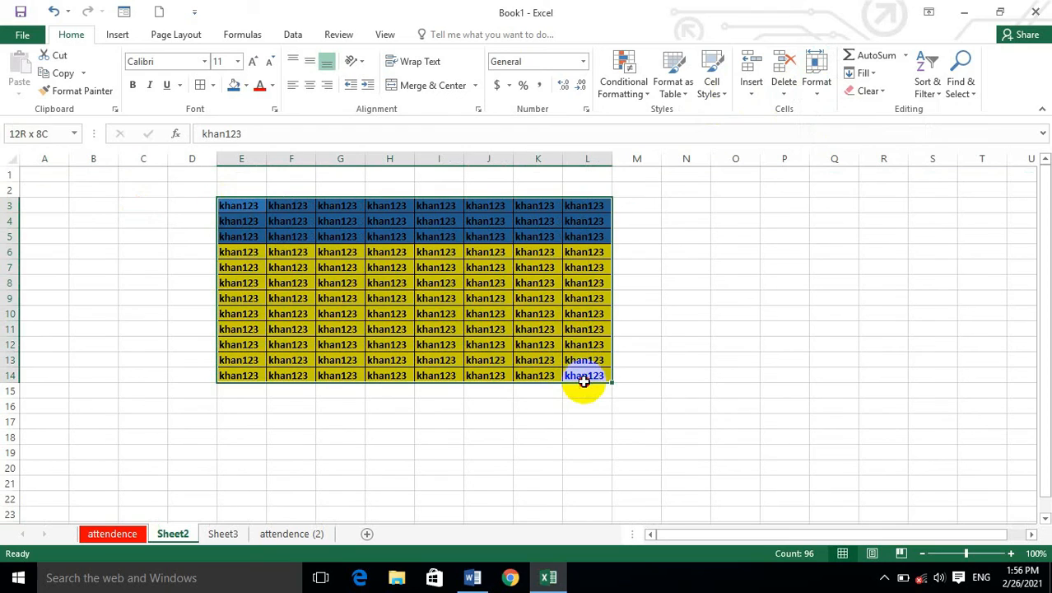
click(817, 82)
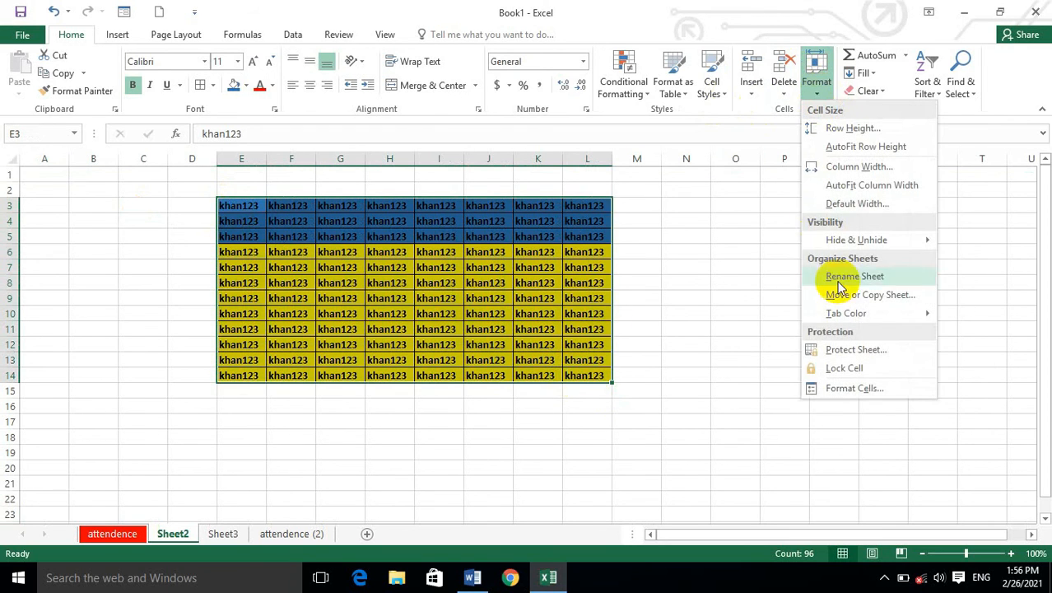
click(837, 371)
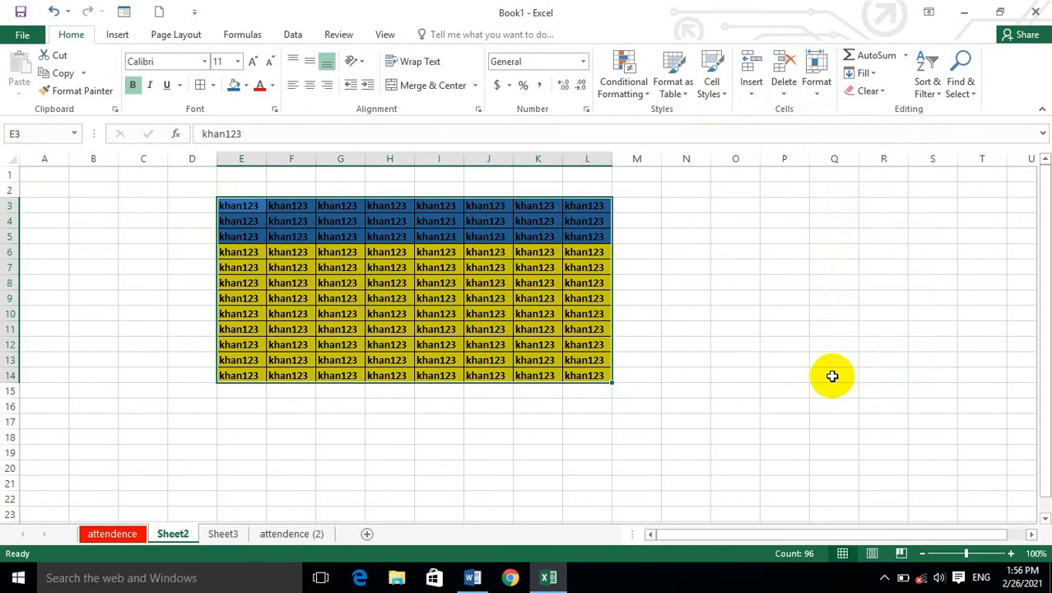
Protect Sheet2 with a password, keeping the default permissions, and re-enter the password to confirm.
click(814, 82)
click(861, 351)
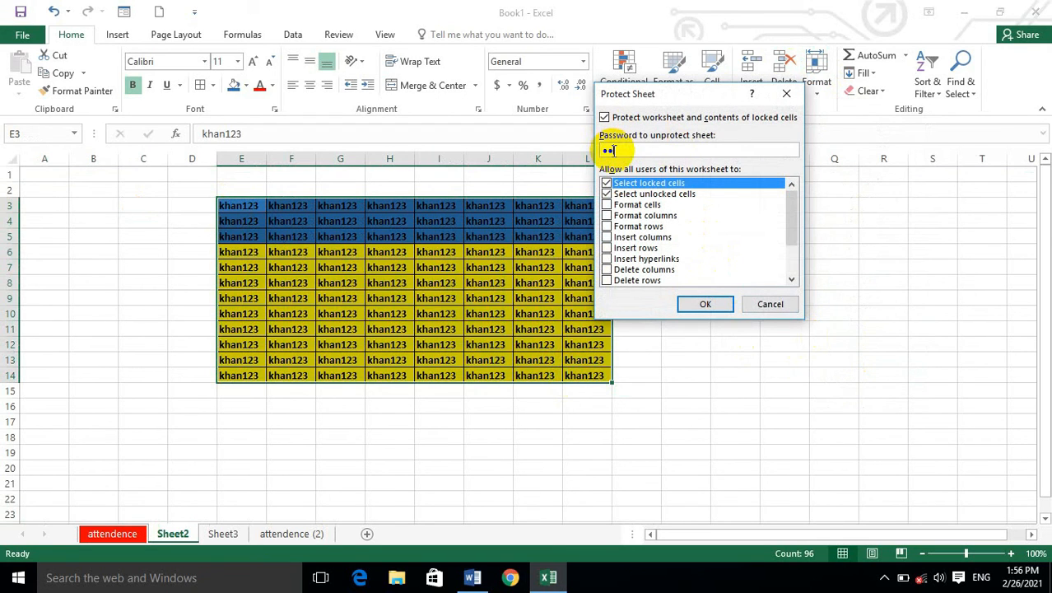
click(706, 304)
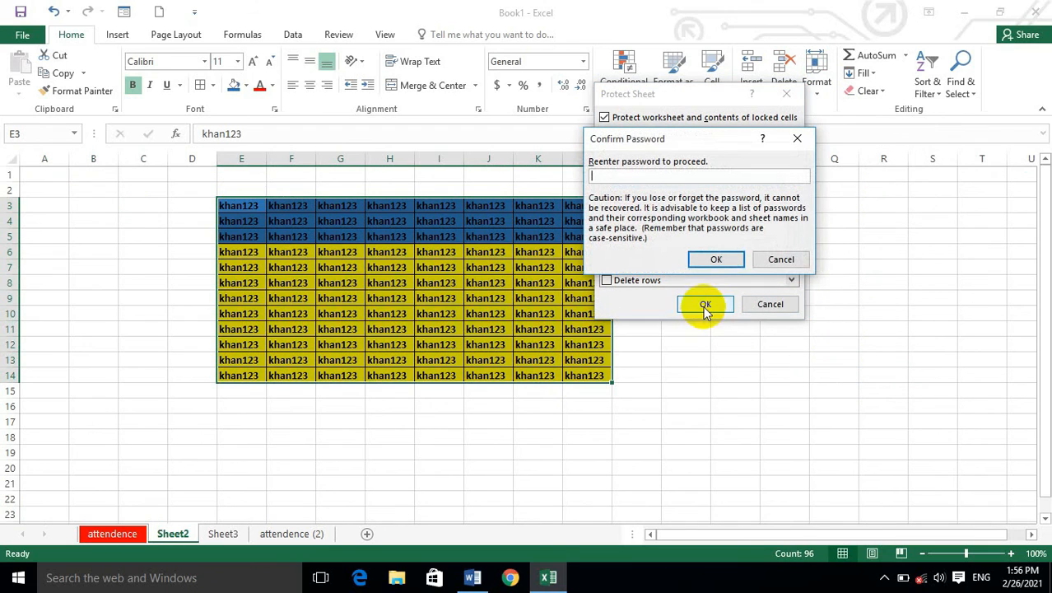
text(123)
click(714, 260)
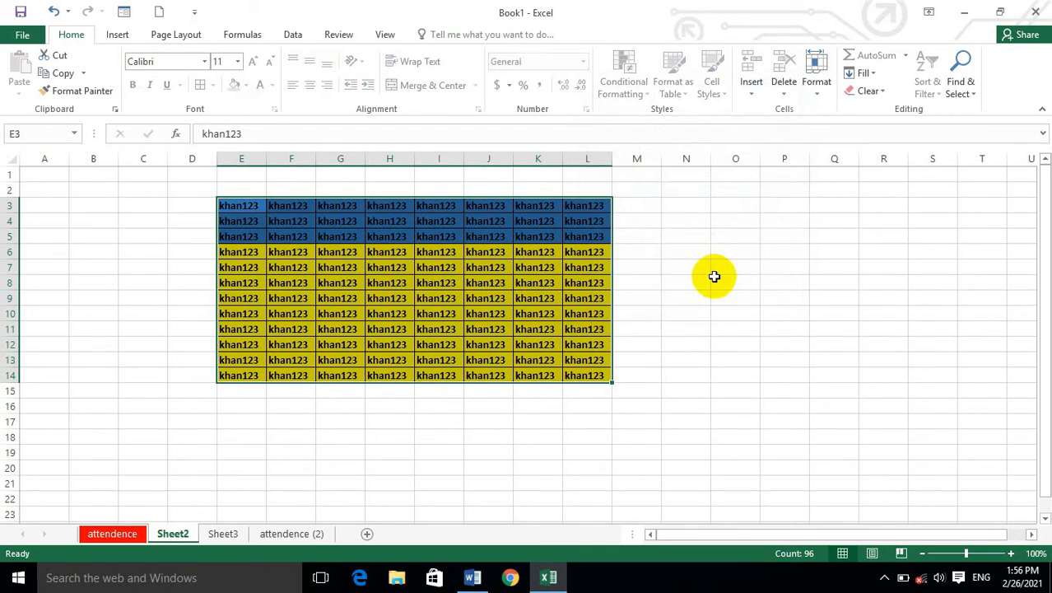
Enter ][][] in unlocked cell N6, and try to edit locked table cell H8.
click(686, 249)
text(][][])
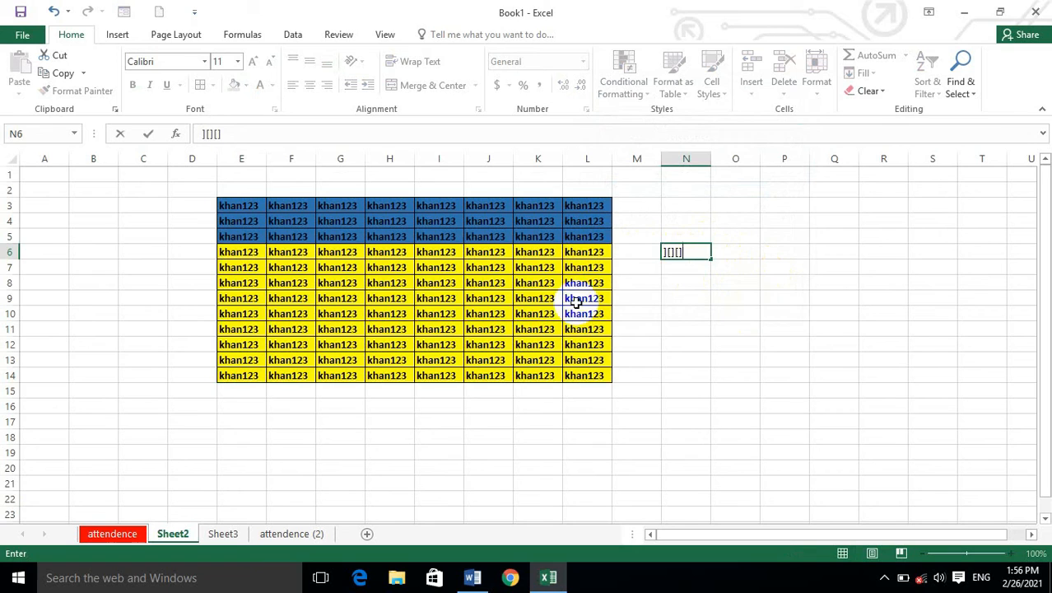
click(405, 284)
double_click(405, 284)
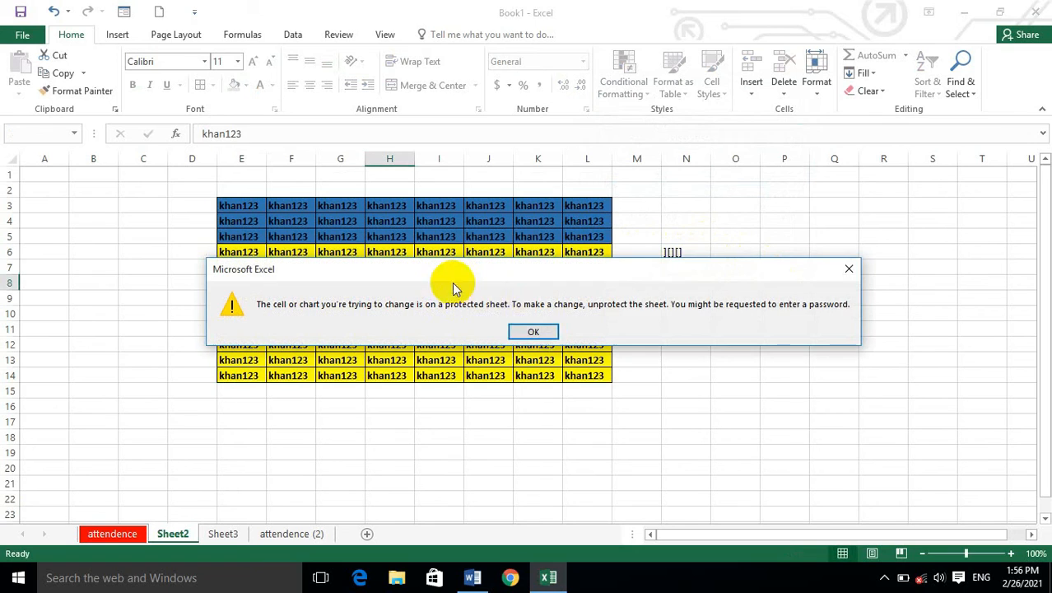
click(517, 333)
Unprotect Sheet2 by entering the sheet protection password.
click(817, 90)
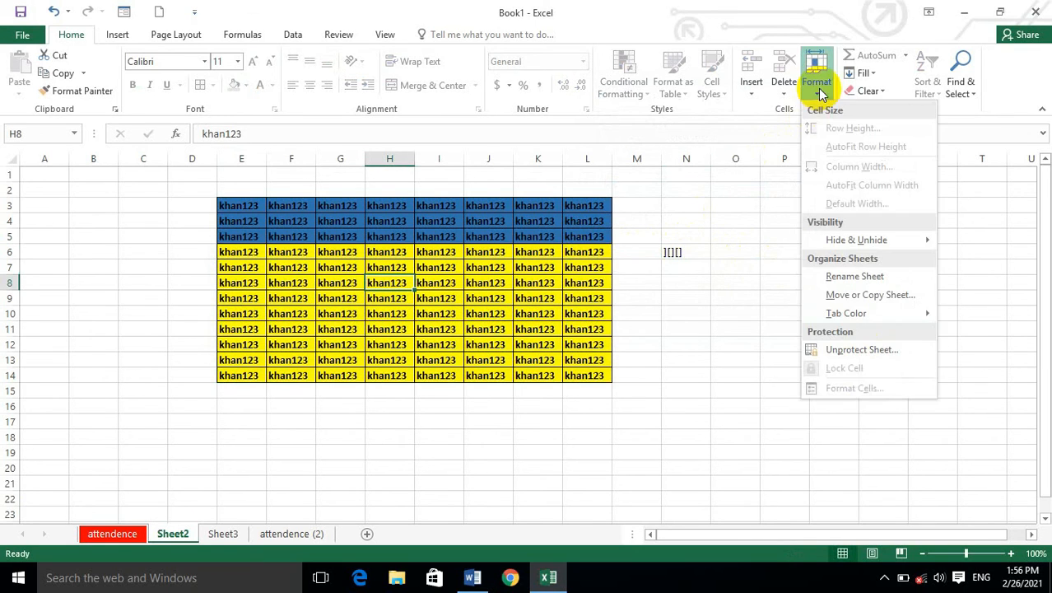
click(853, 351)
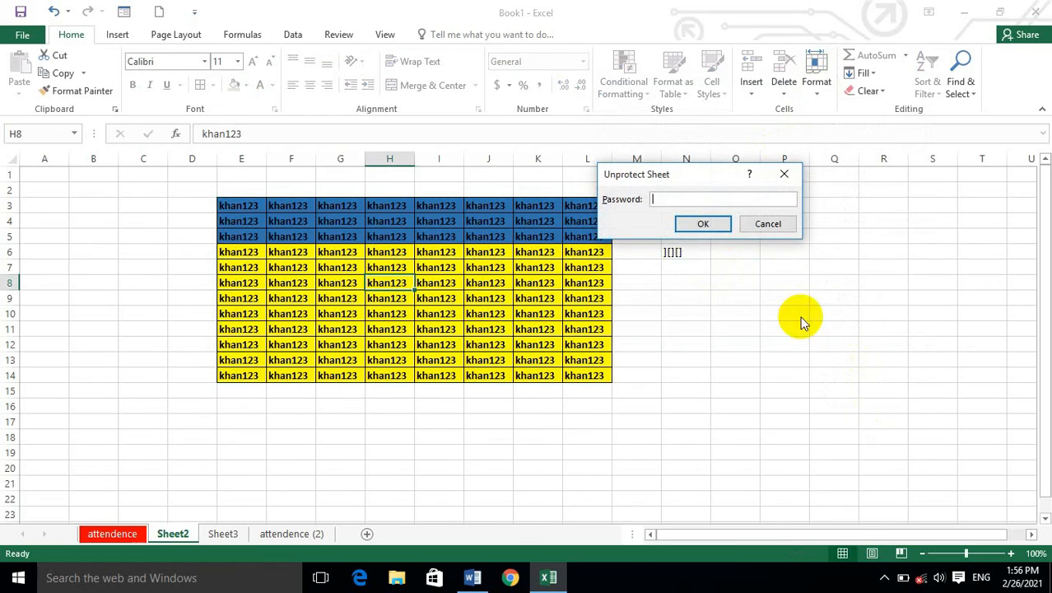
click(696, 227)
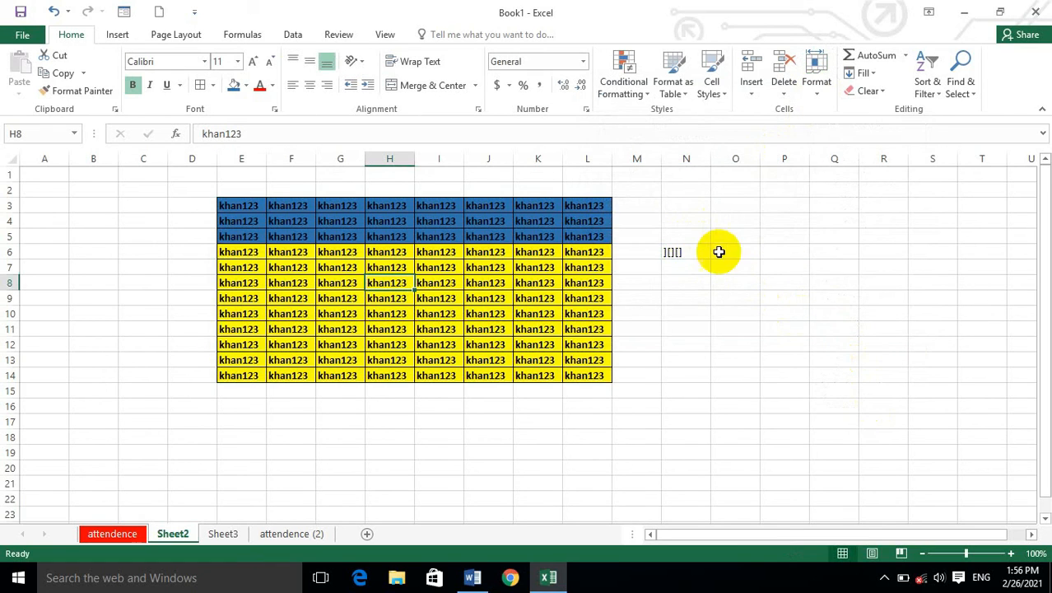
click(817, 89)
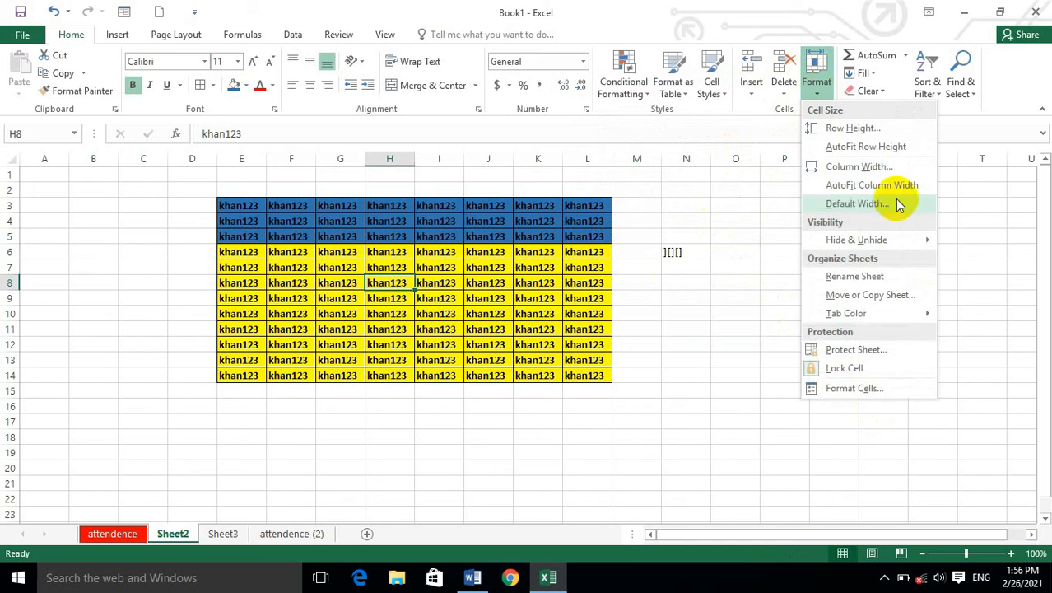
click(882, 386)
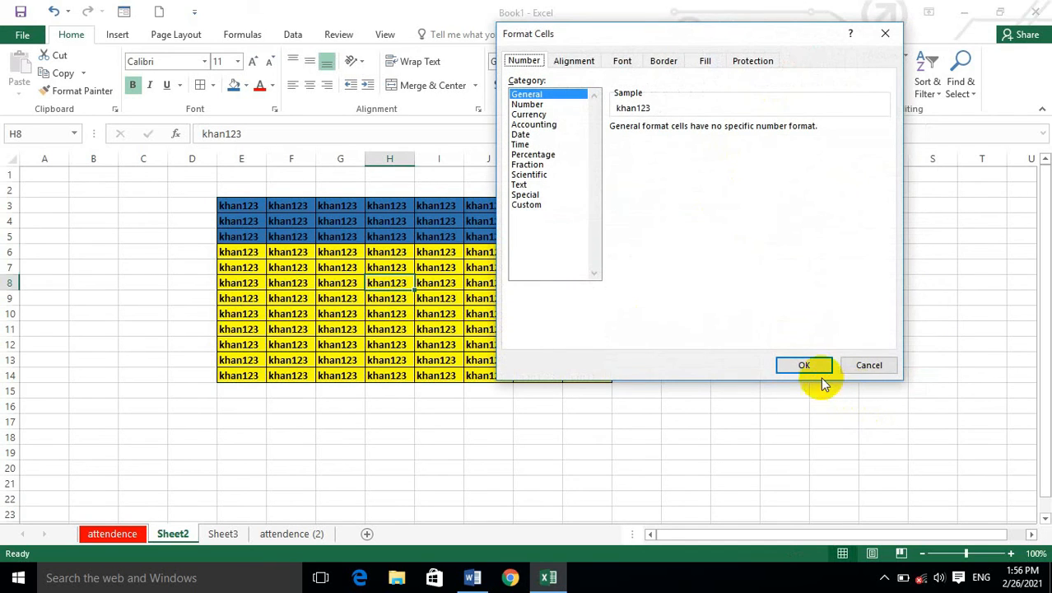
click(865, 361)
click(537, 394)
click(720, 389)
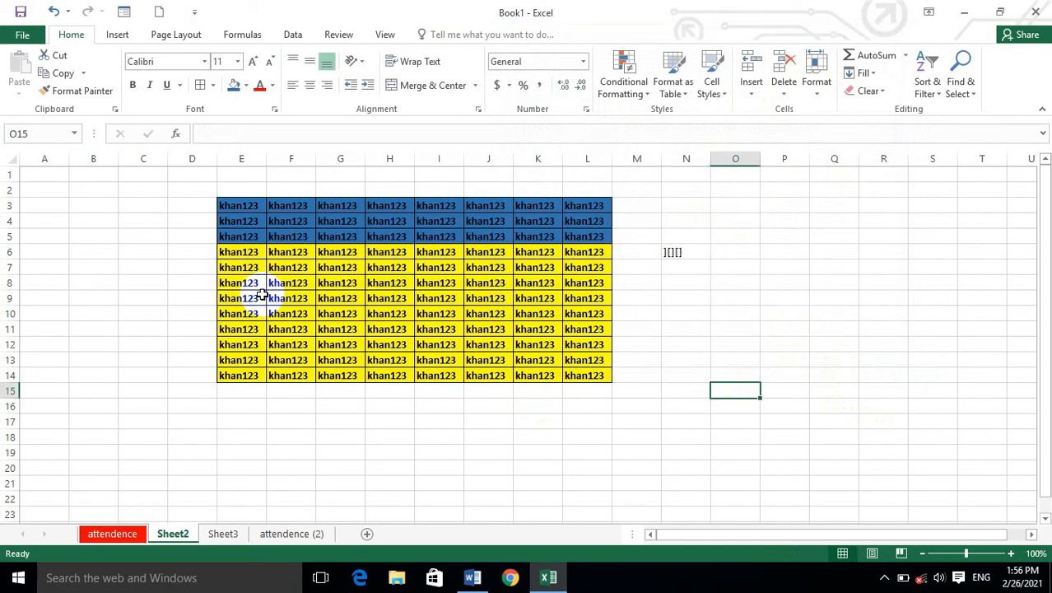
Fill the empty range O11:Q17 with a red background using Format Cells, viewing the alignment, font and border settings on the way.
drag(716, 323, 823, 418)
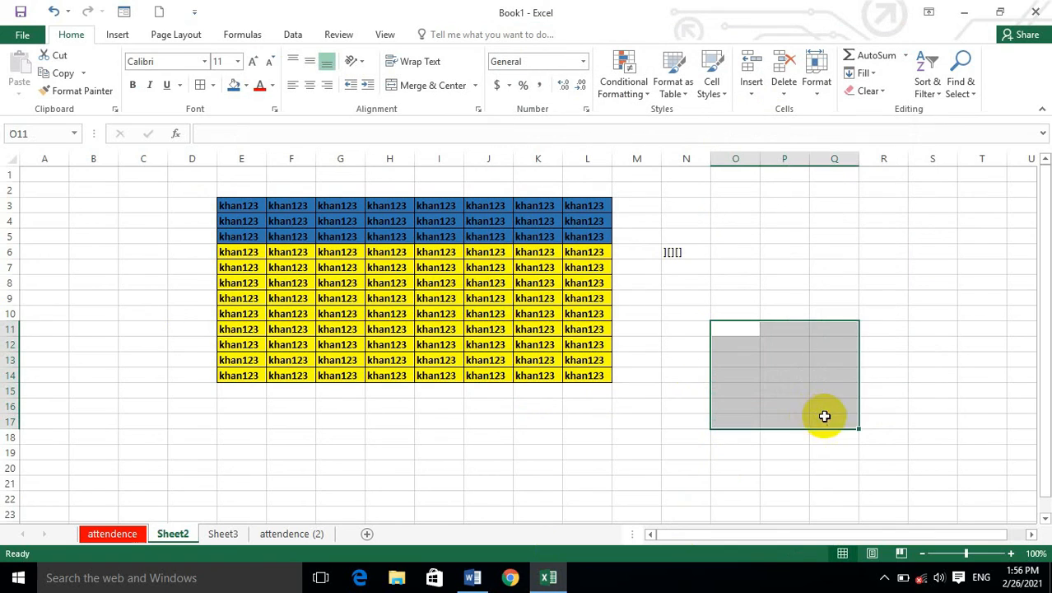
click(818, 88)
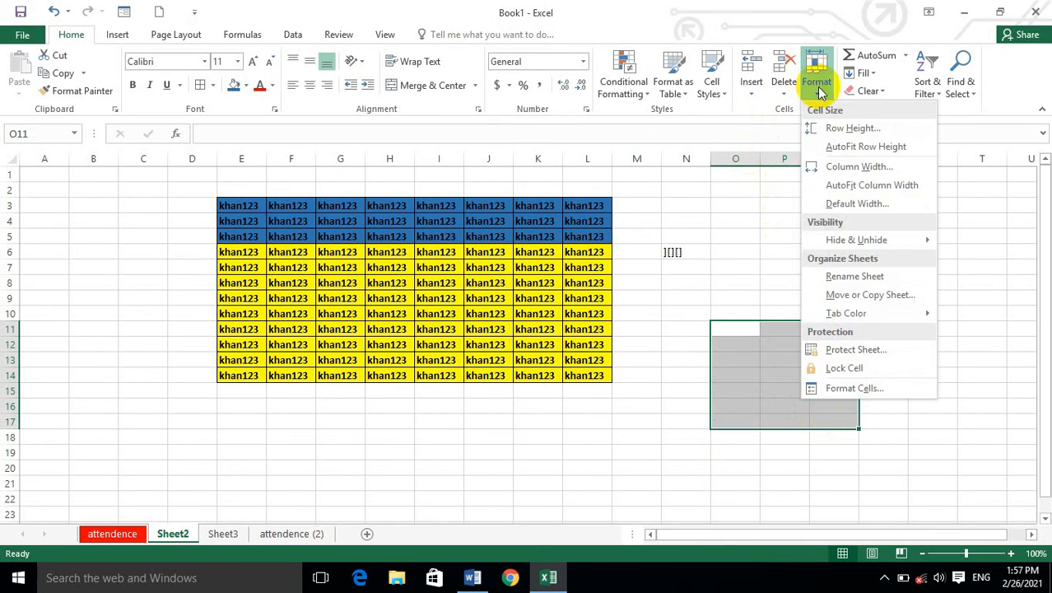
click(848, 388)
click(568, 63)
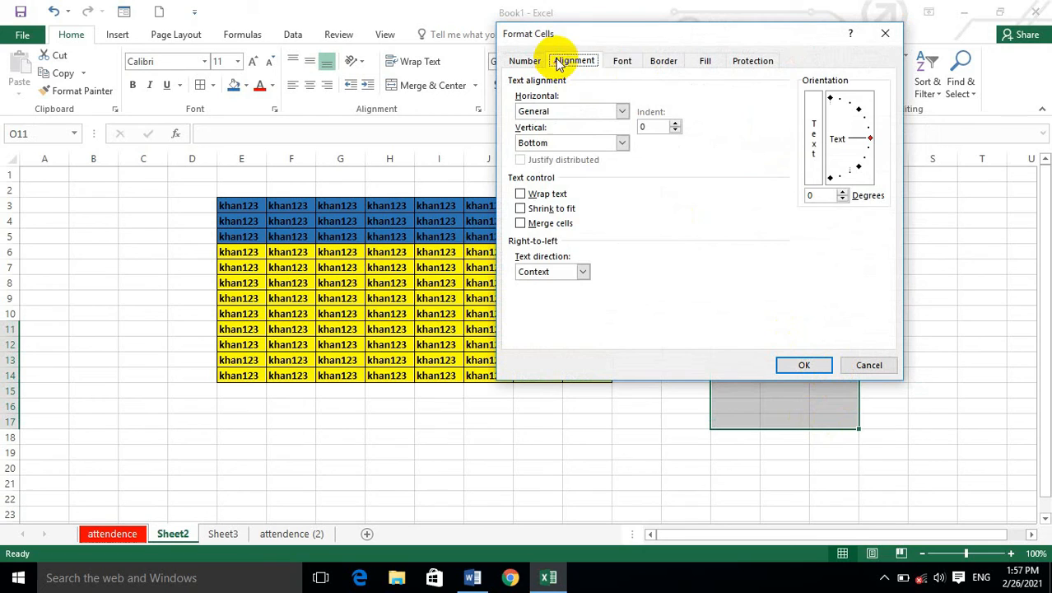
click(632, 65)
click(667, 65)
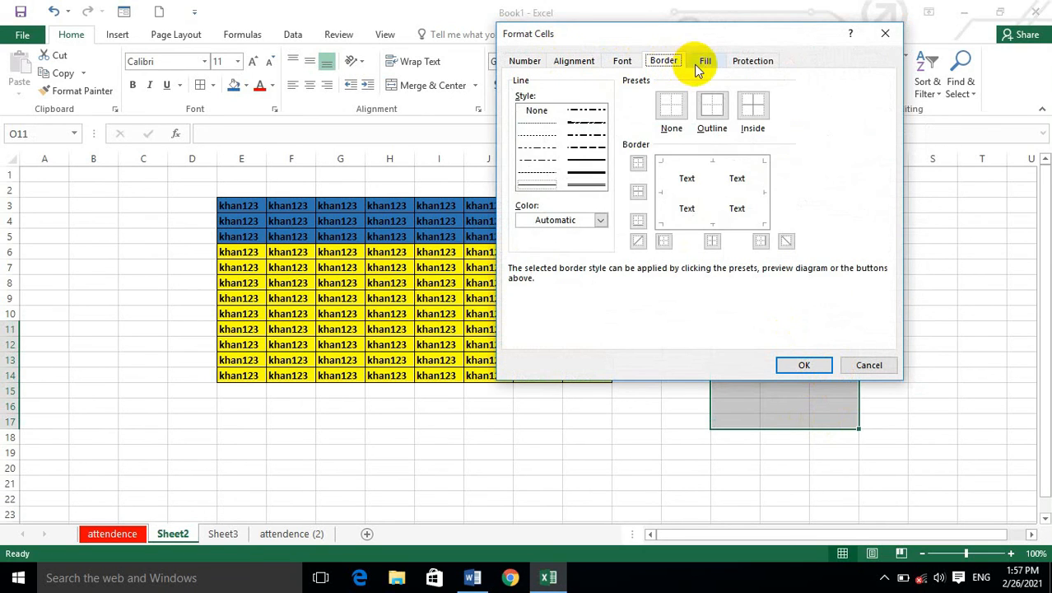
click(700, 64)
click(537, 213)
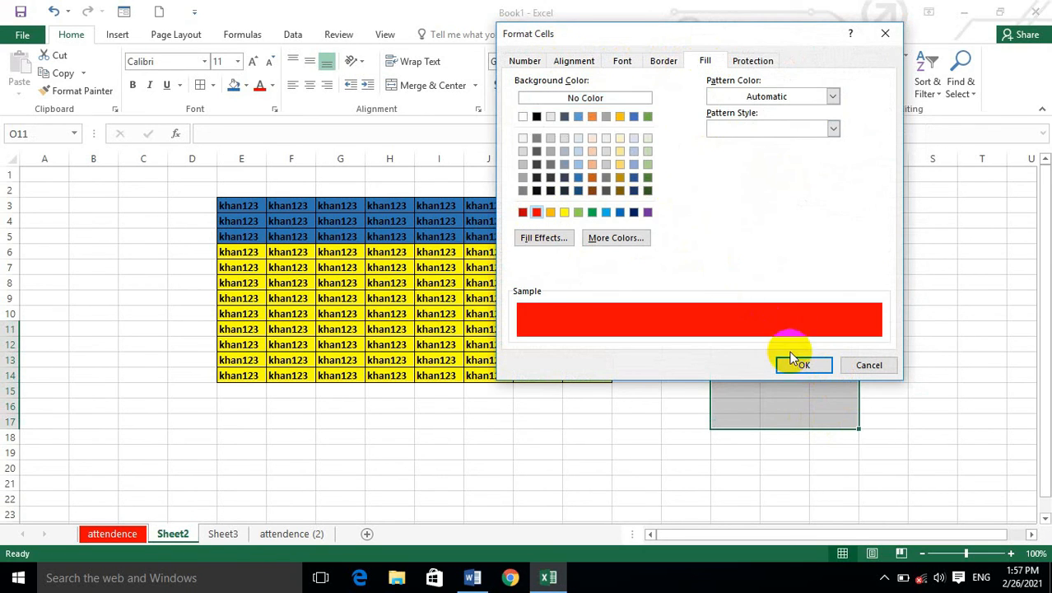
click(802, 365)
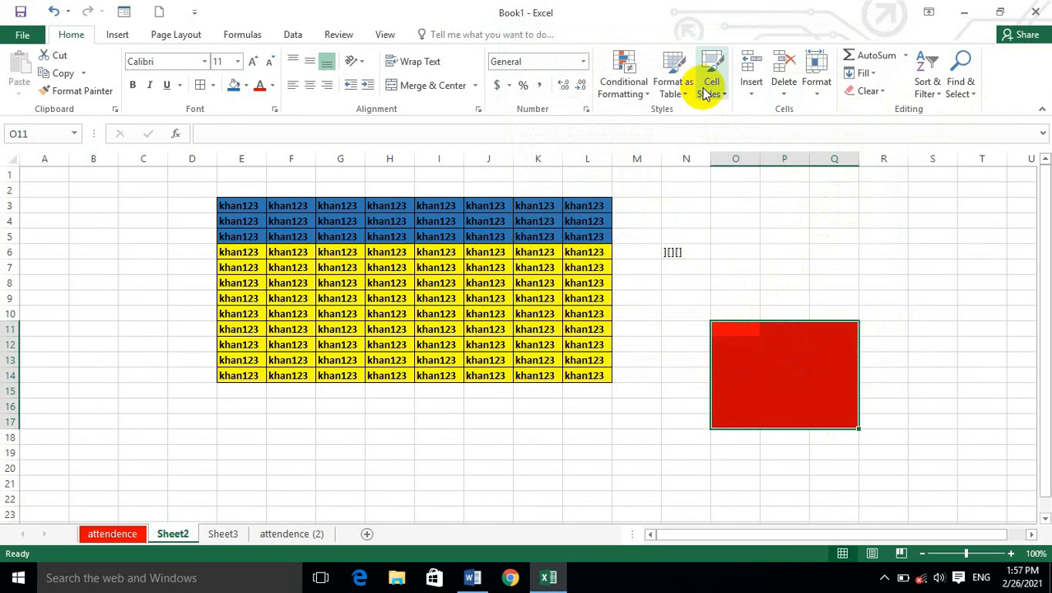
Inspect the Locked and Hidden protection options for the red range O11:Q17, and look over the Review commands for sheet protection.
click(816, 74)
click(863, 384)
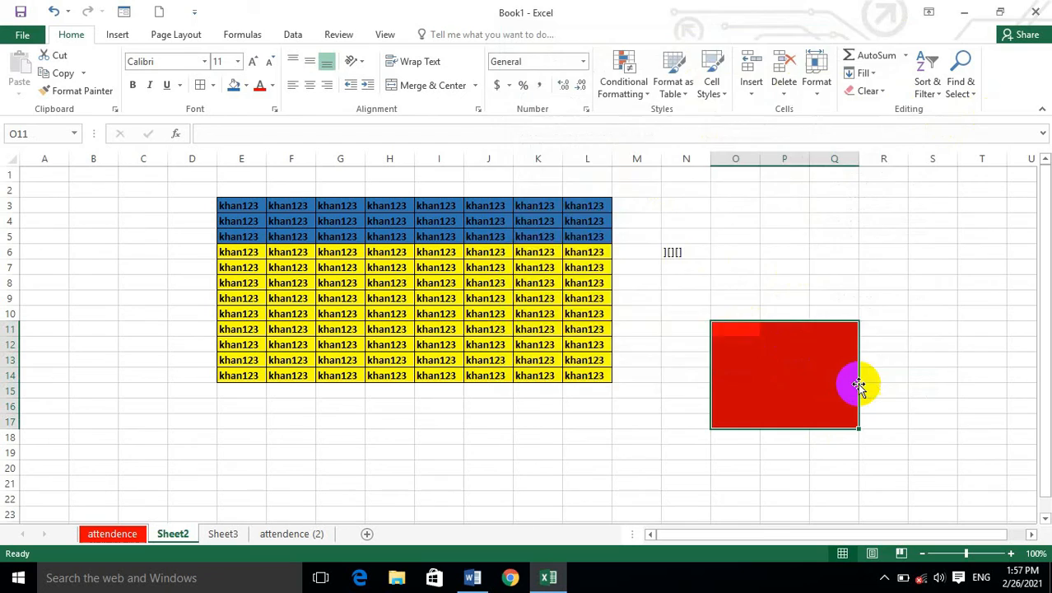
click(762, 64)
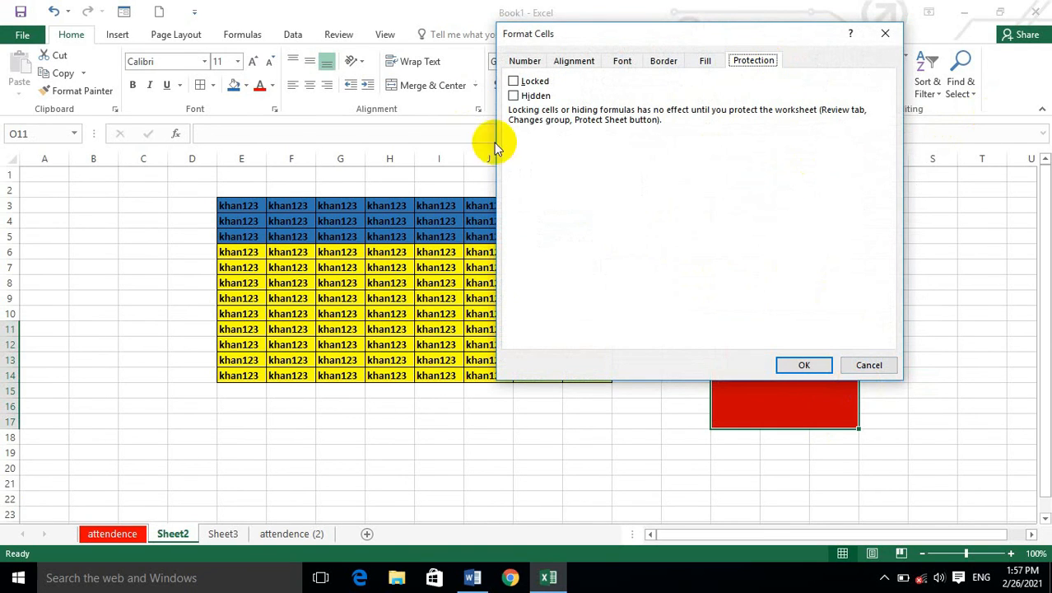
click(885, 37)
click(344, 35)
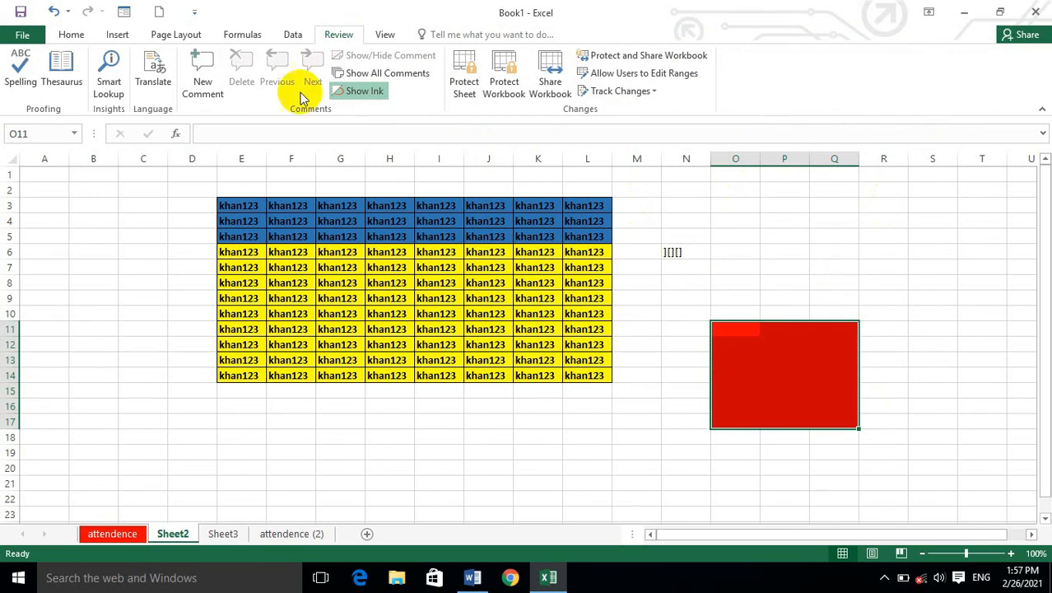
click(73, 35)
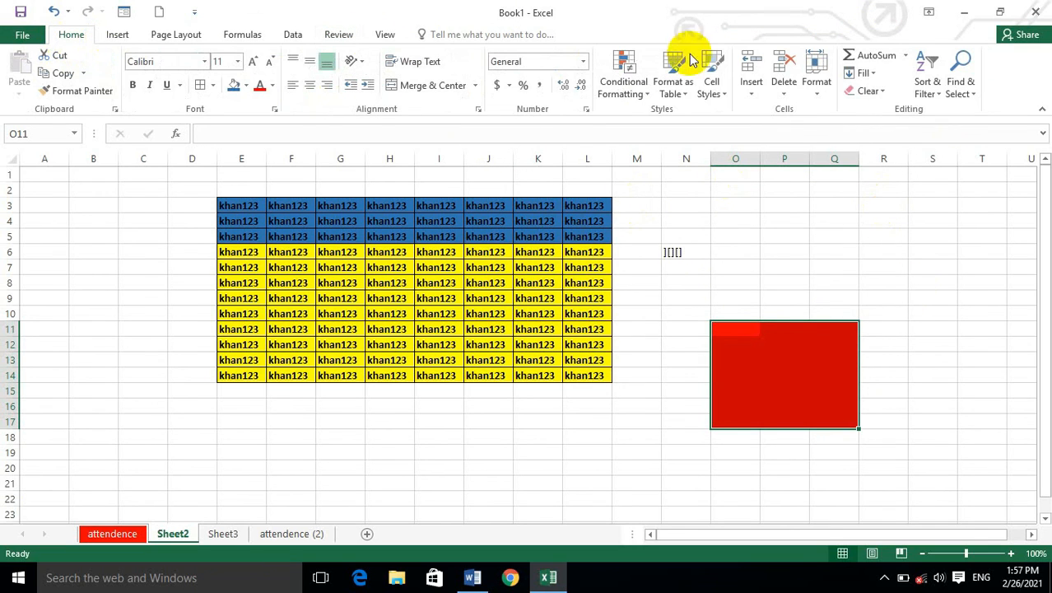
Reopen Format Cells for the red range O11:Q17 and view its protection and fill settings.
click(818, 89)
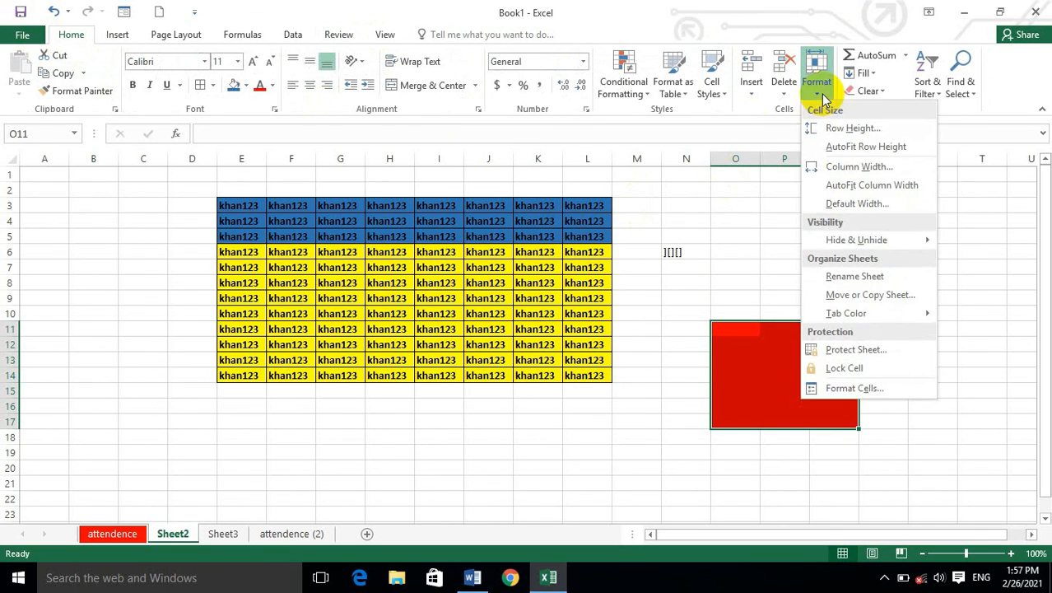
click(874, 390)
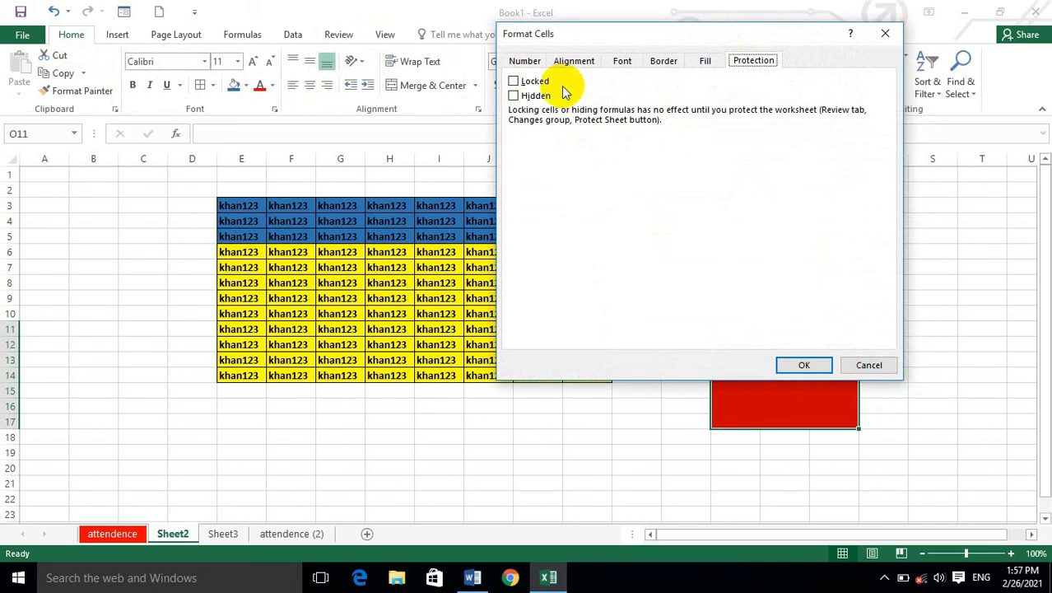
click(705, 63)
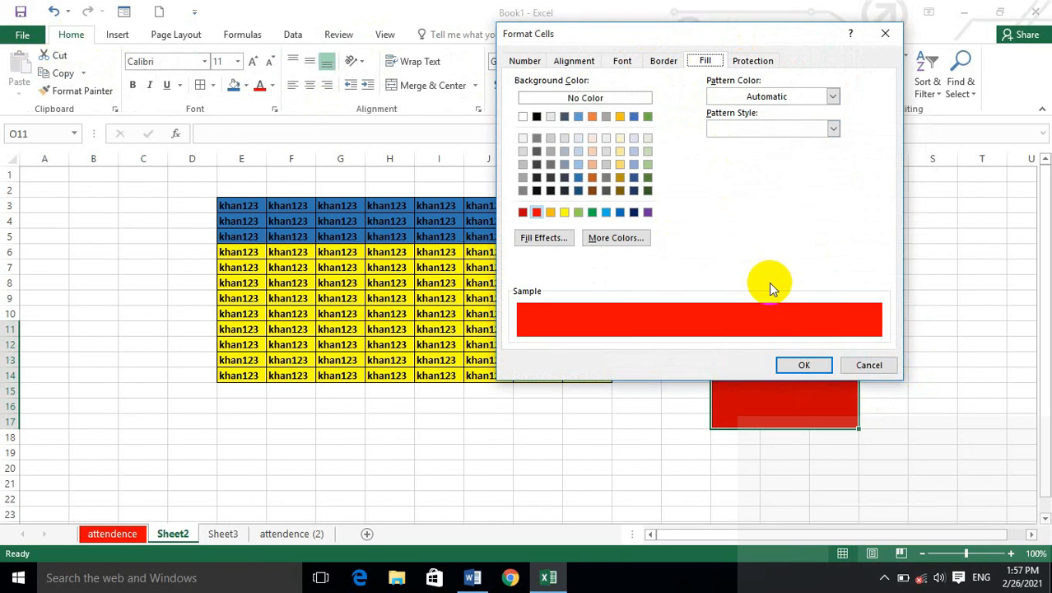